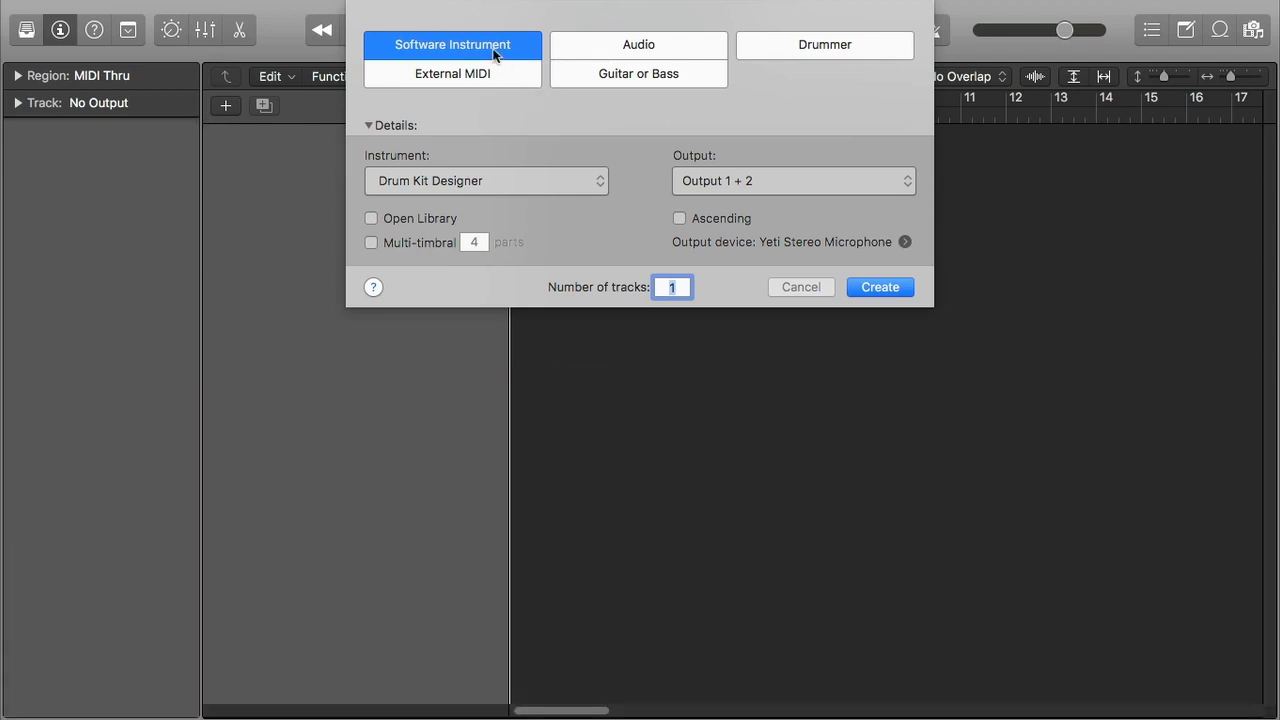
Step: Create one software instrument track using Drum Kit Designer in stereo, output to 1 + 2
left_click(475, 182)
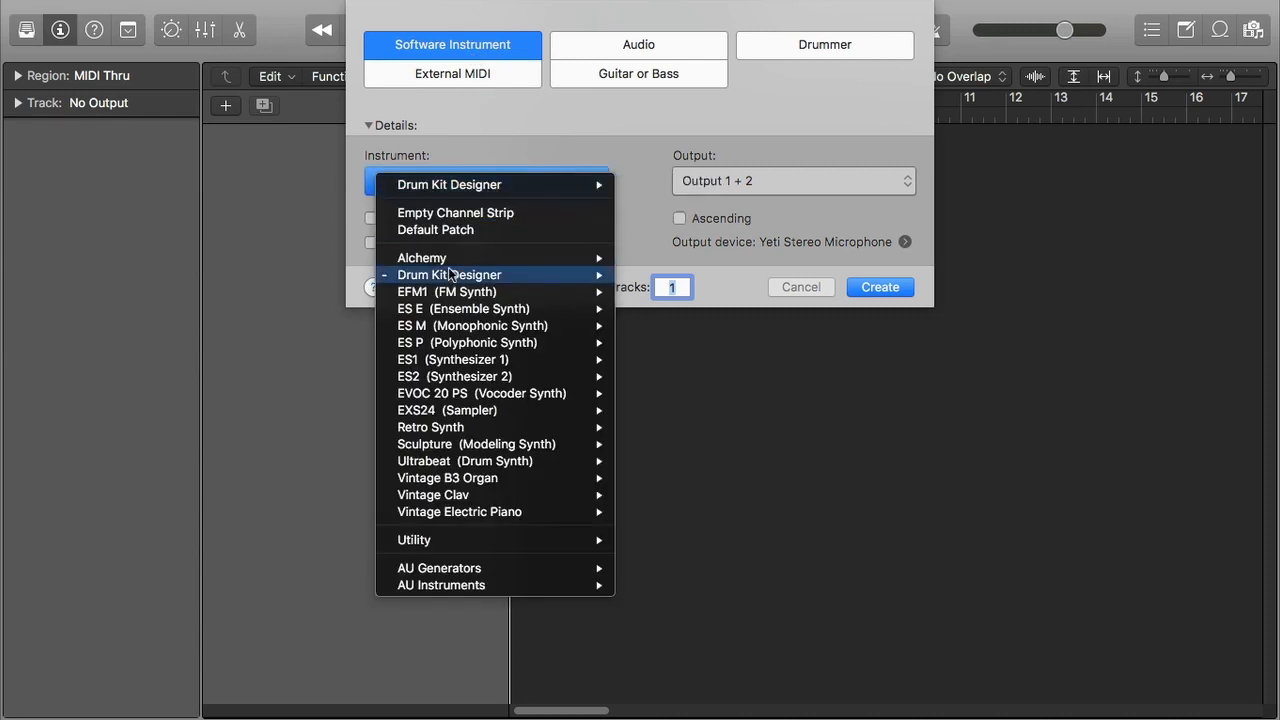
mouse_move(455, 276)
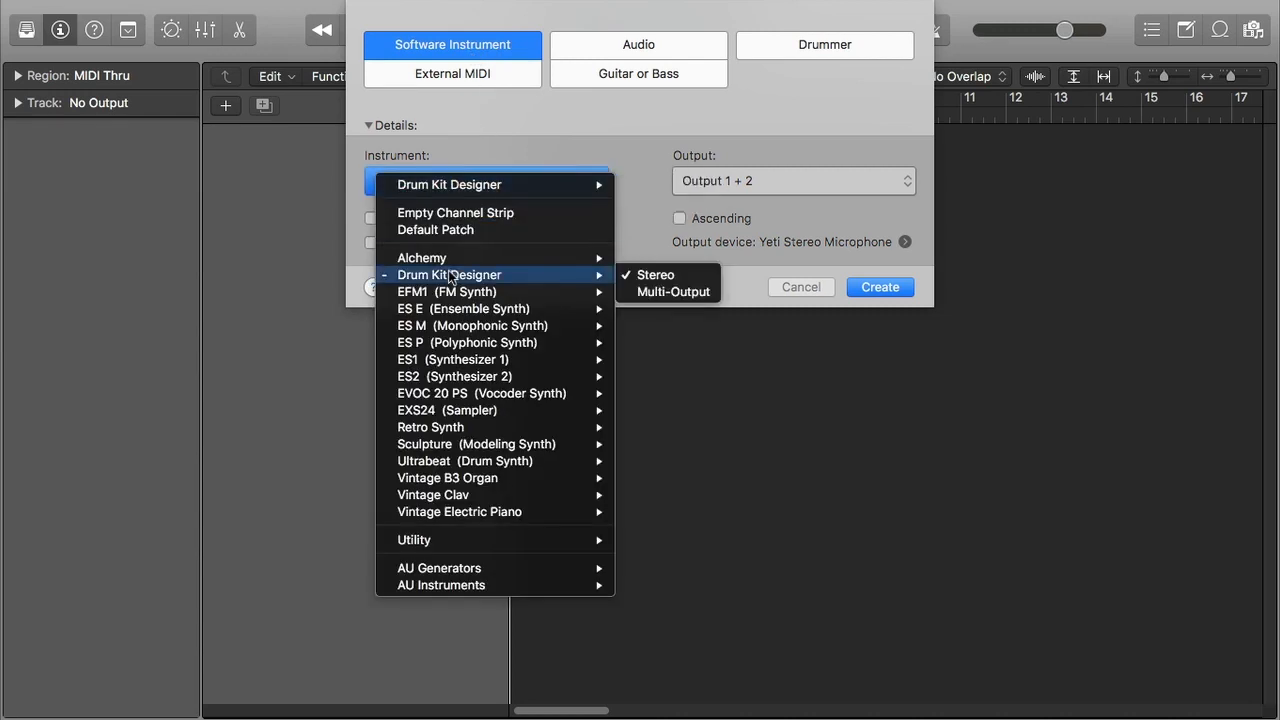
left_click(698, 283)
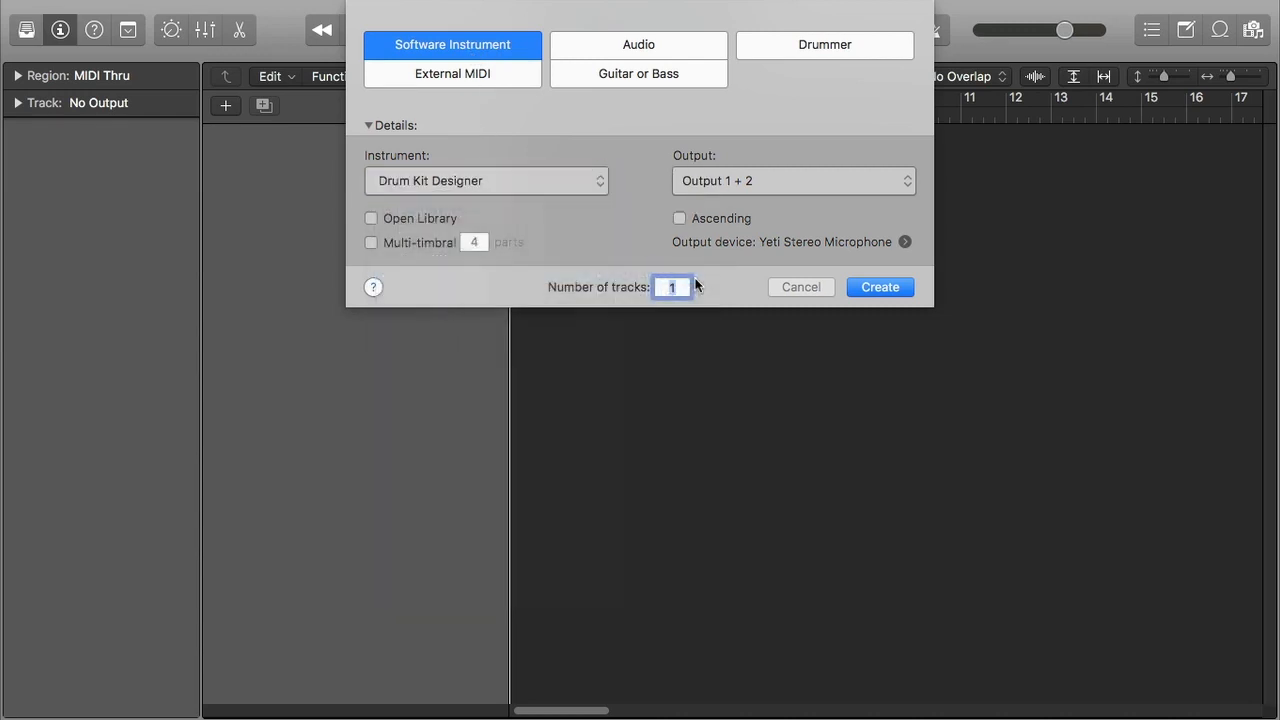
left_click(882, 288)
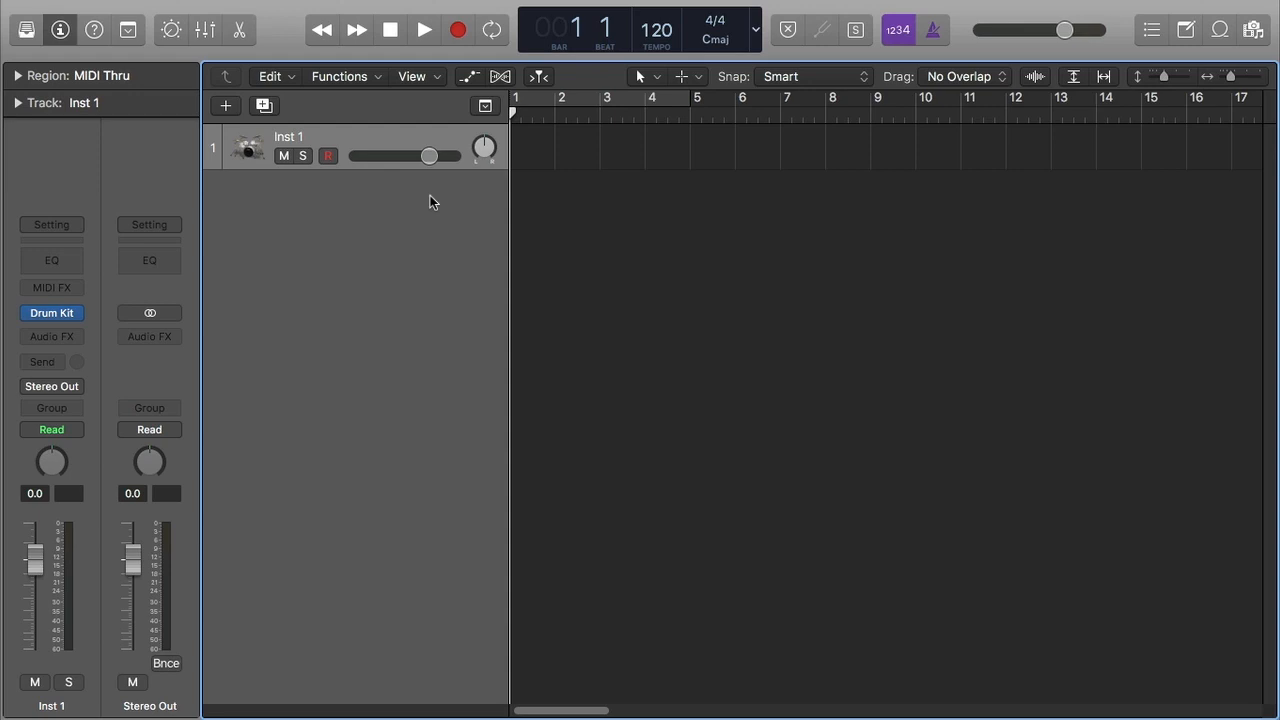
Step: Open the track's Drum Kit Designer, place its window clear of the track list, and reveal its input mapping and gain parameters
left_click(52, 313)
left_click_drag(416, 68, 897, 25)
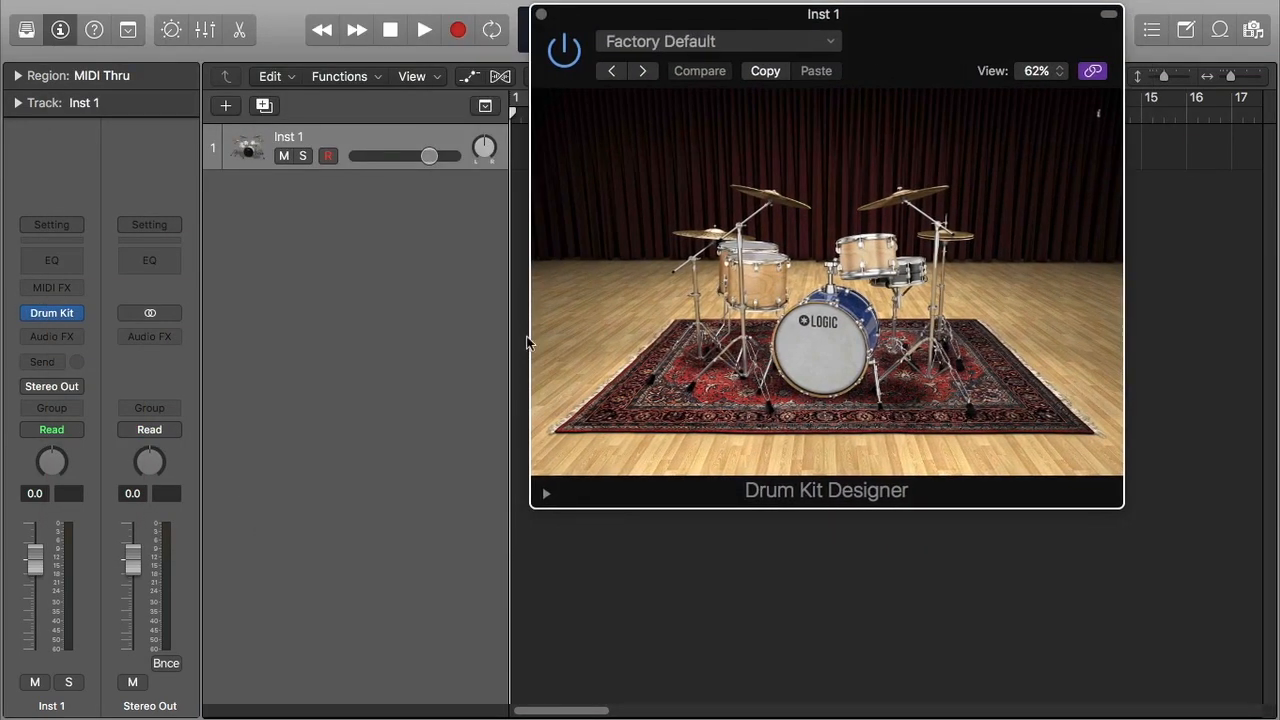
left_click(546, 493)
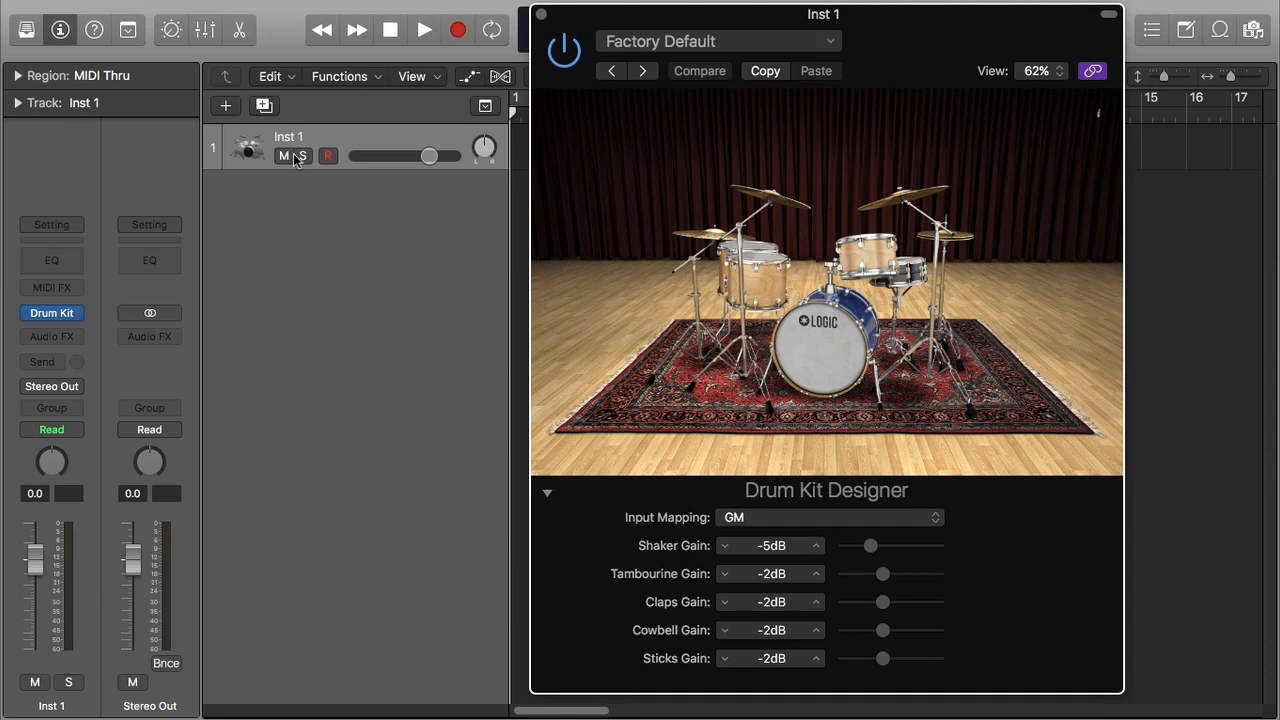
Step: Look through the Producer Kits in the Library's Drum Kit category, and close the Library
left_click(27, 32)
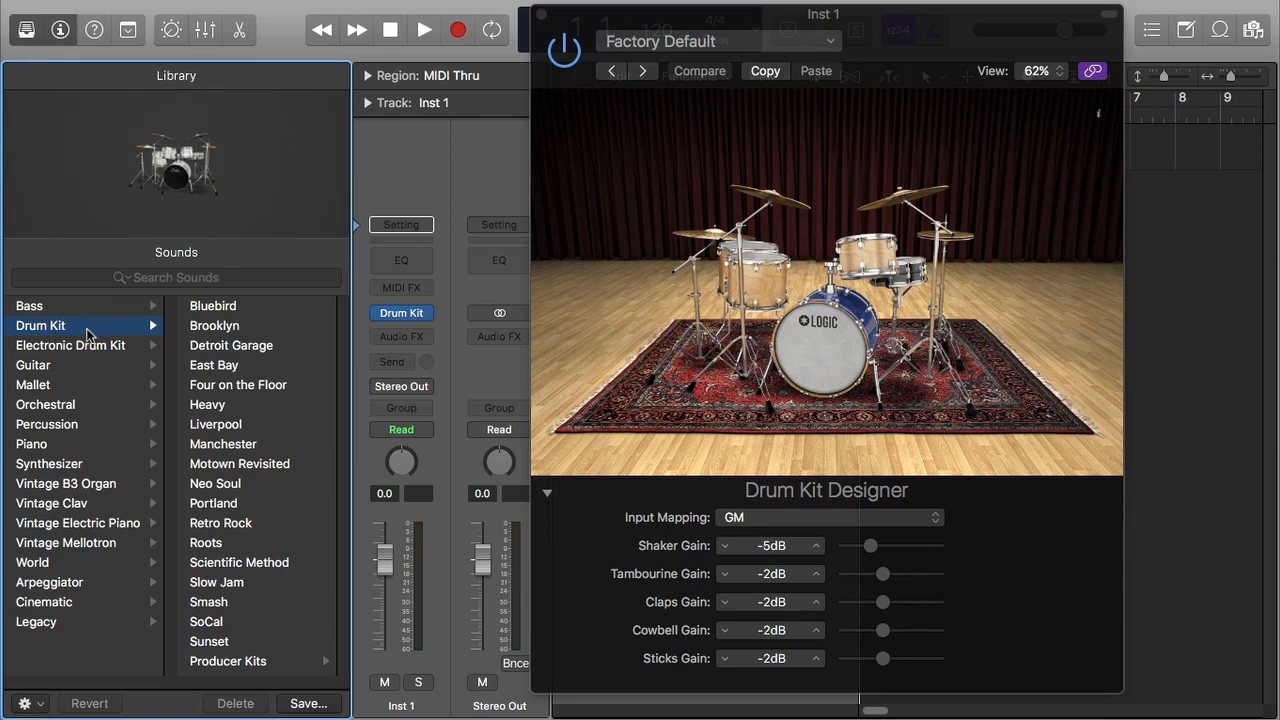
left_click(272, 662)
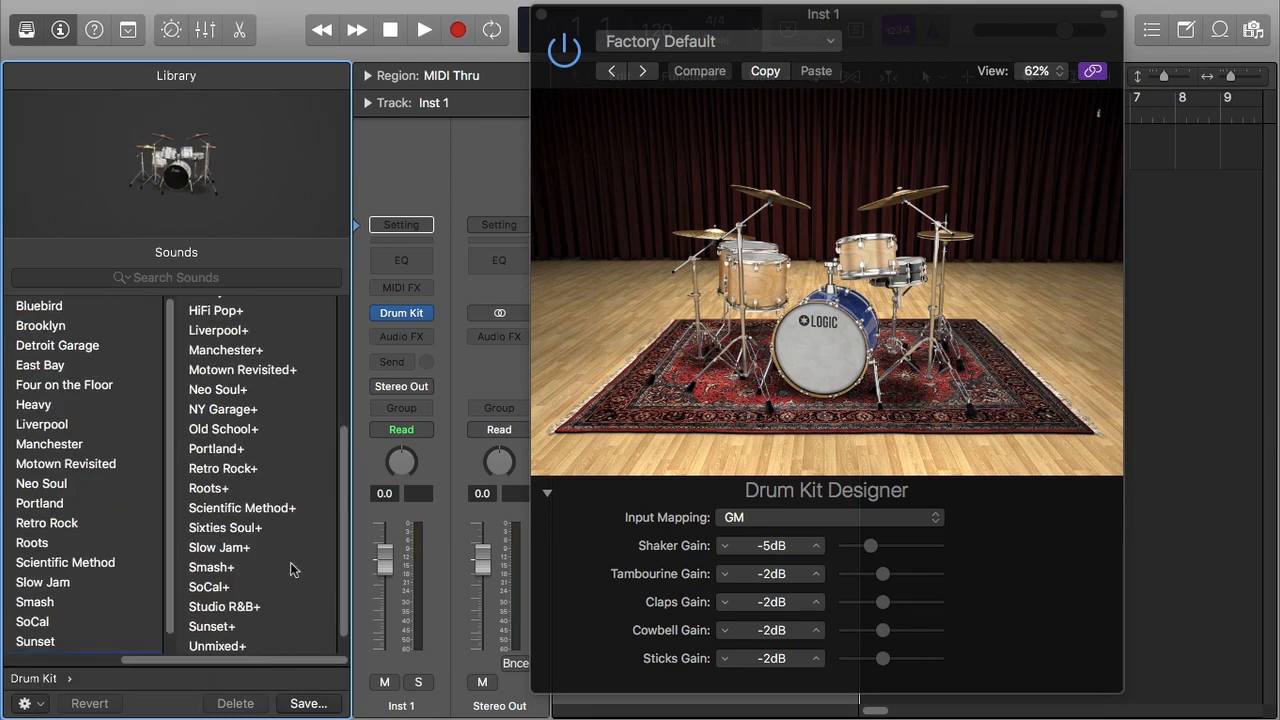
scroll(240, 515, "up", 5)
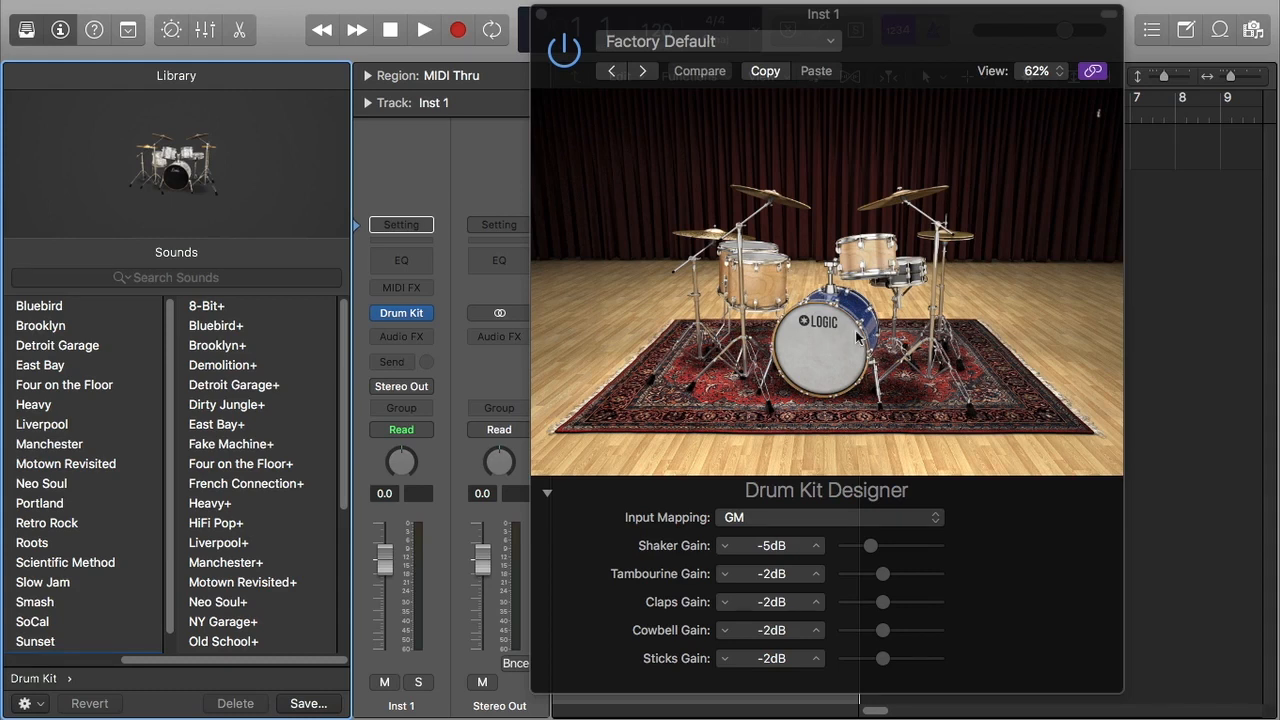
left_click_drag(889, 31, 949, 31)
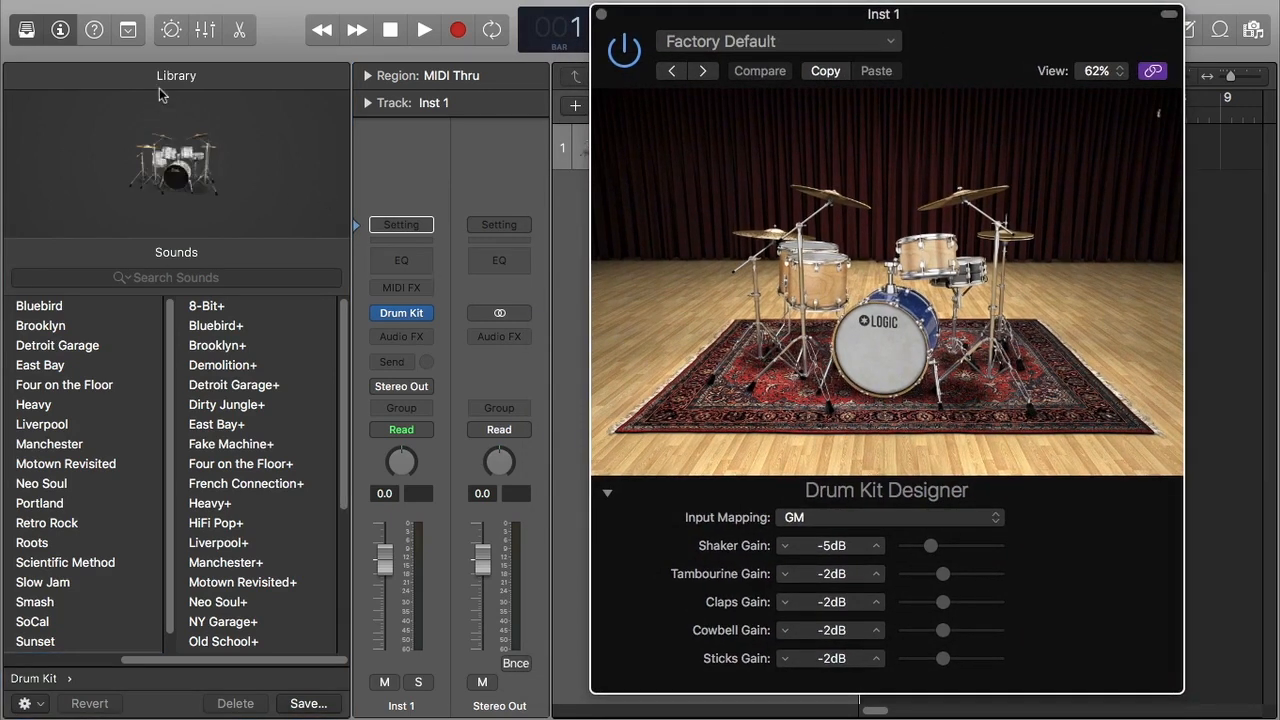
left_click(28, 33)
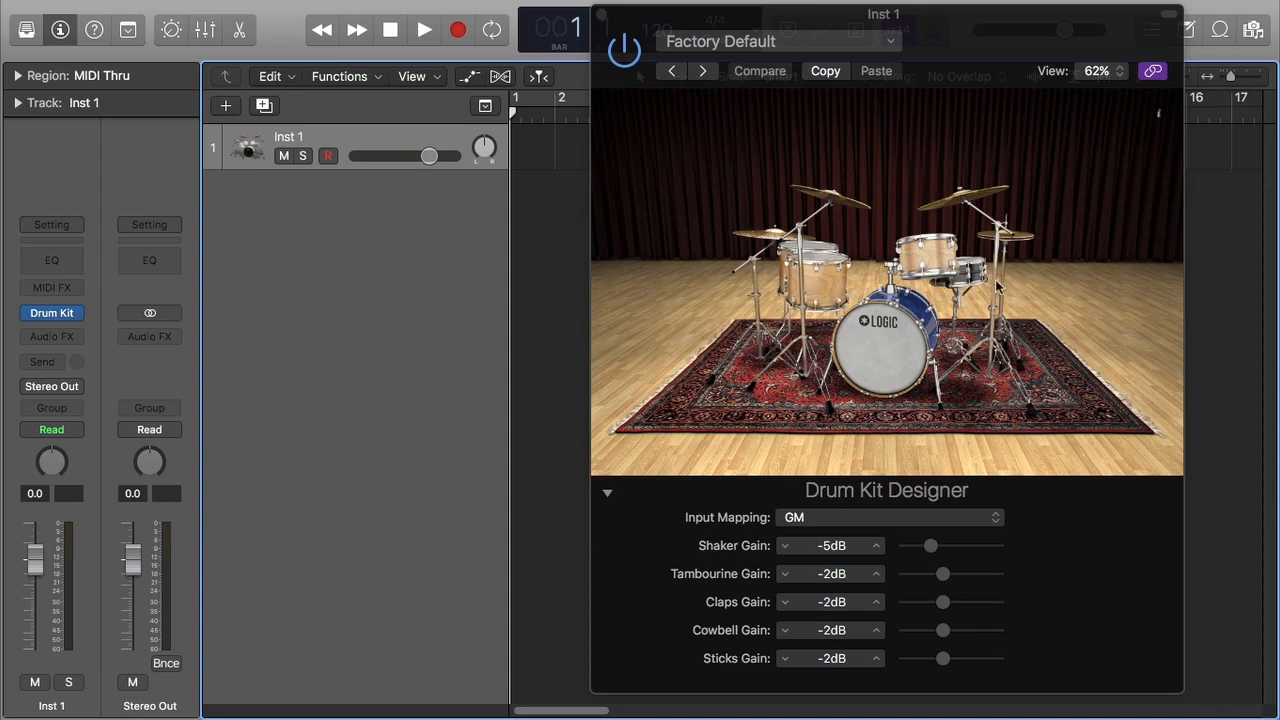
Step: Audition the kick drum and lower the Inst 1 track volume to -5.2 dB
left_click(893, 336)
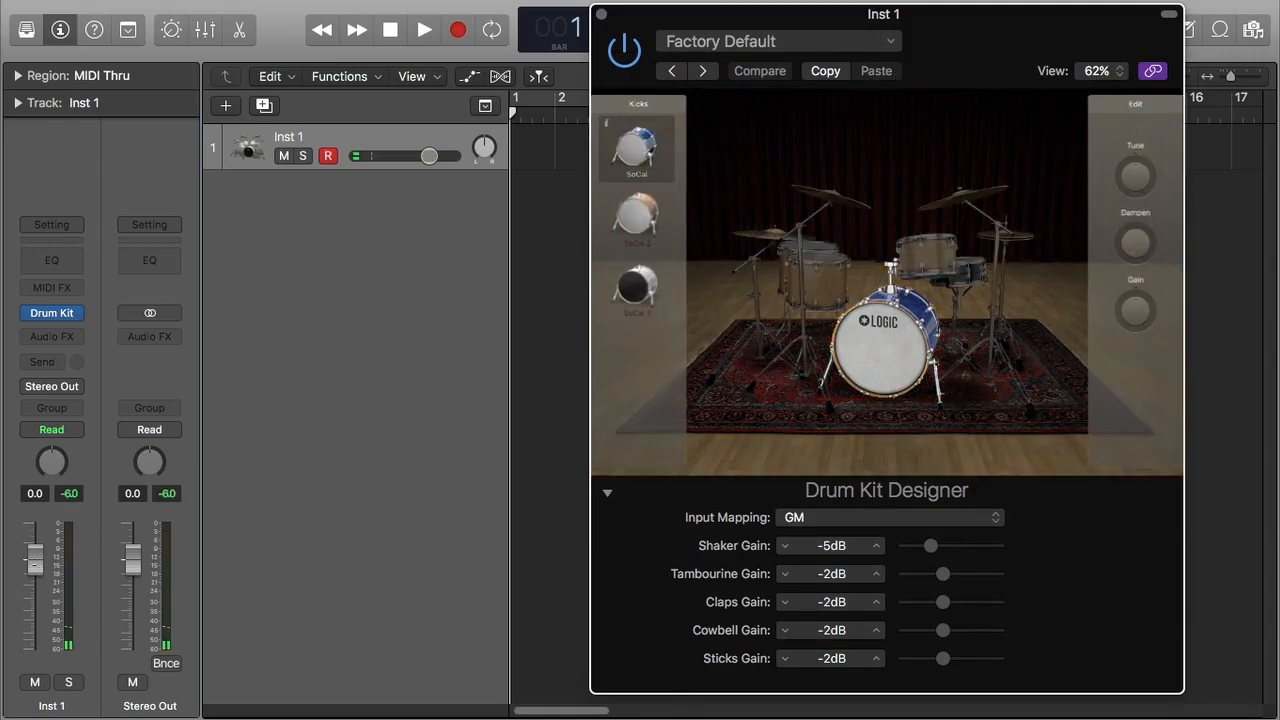
left_click_drag(37, 563, 37, 585)
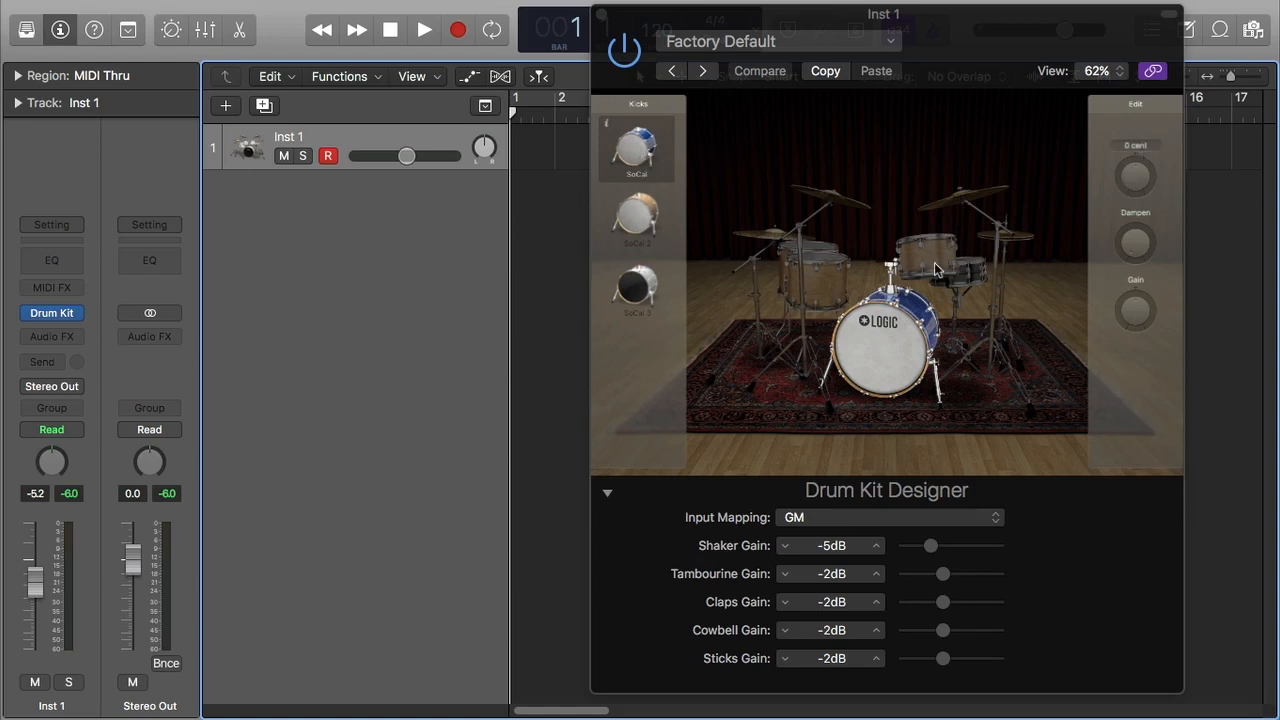
Step: Audition the kit's toms, kick, snare and cymbals one after another in Drum Kit Designer
left_click(822, 280)
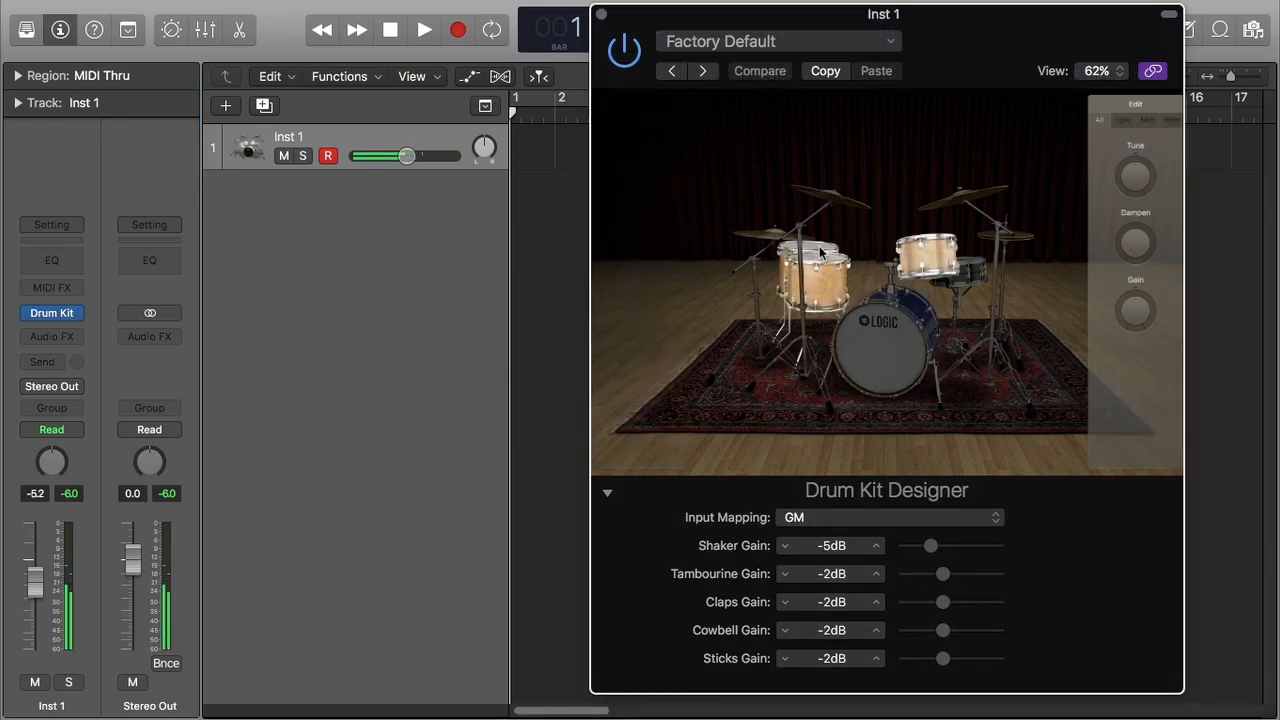
left_click(901, 332)
left_click(970, 285)
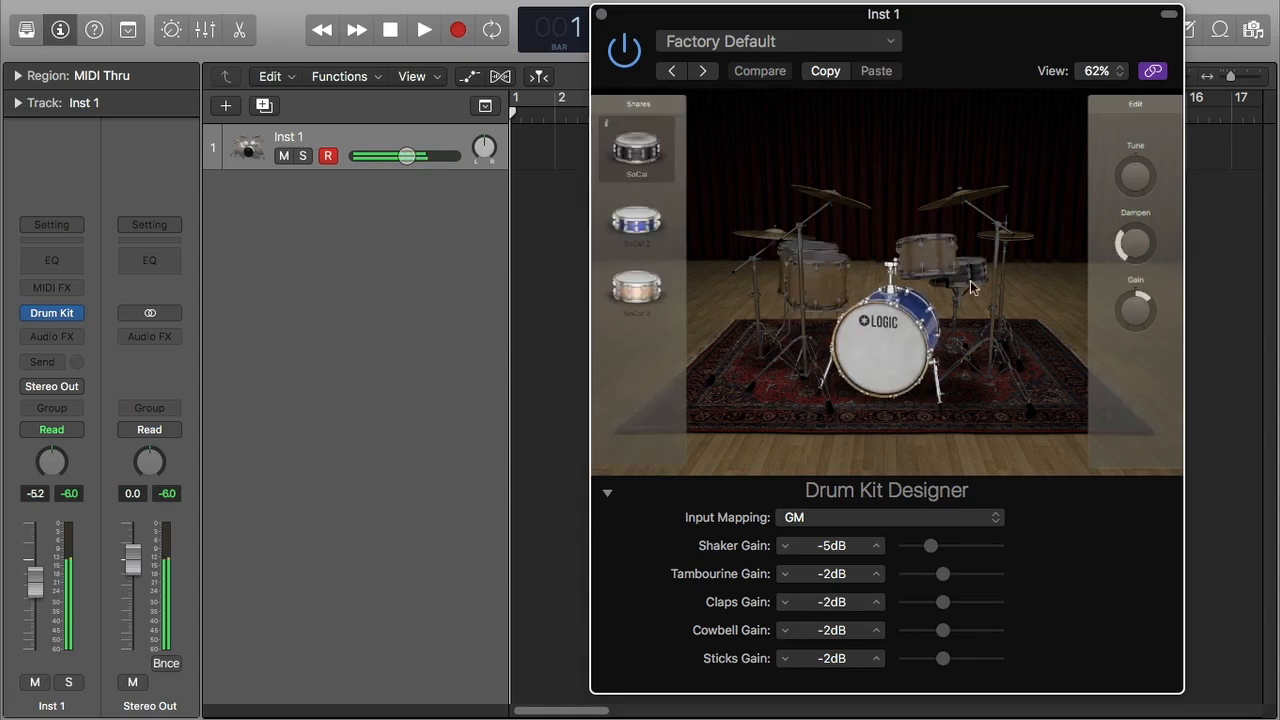
left_click(975, 194)
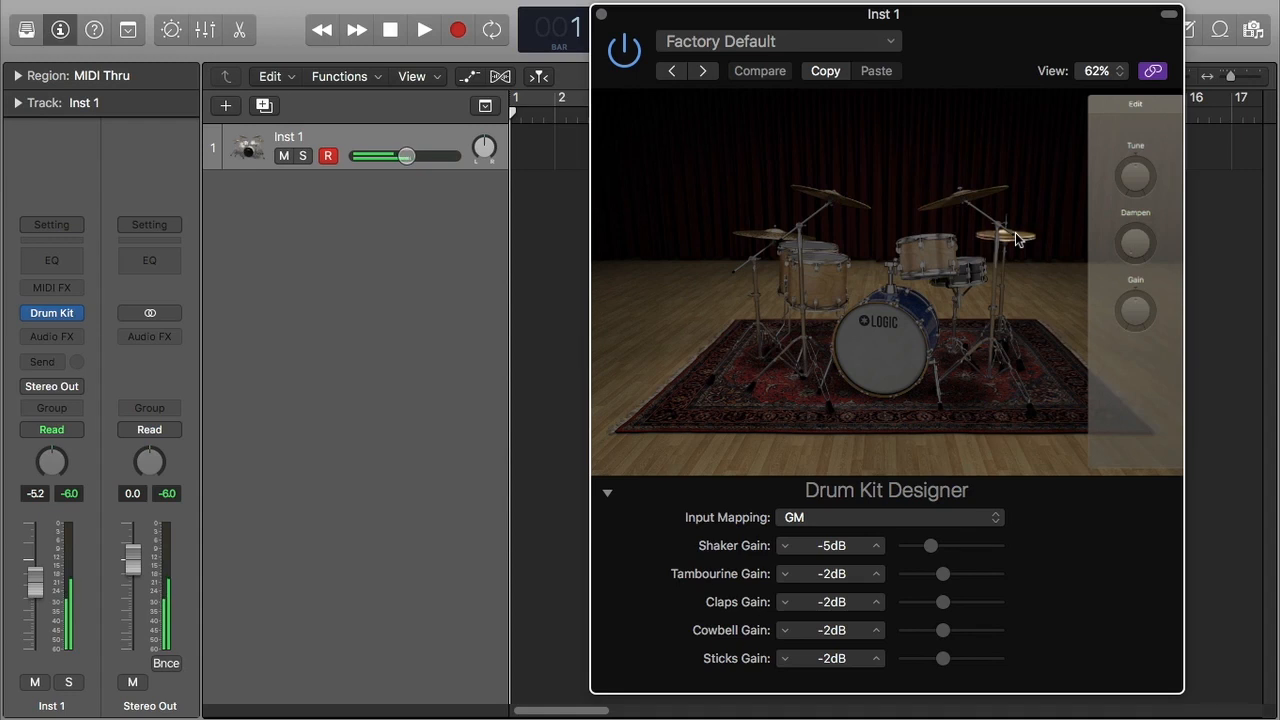
left_click(771, 233)
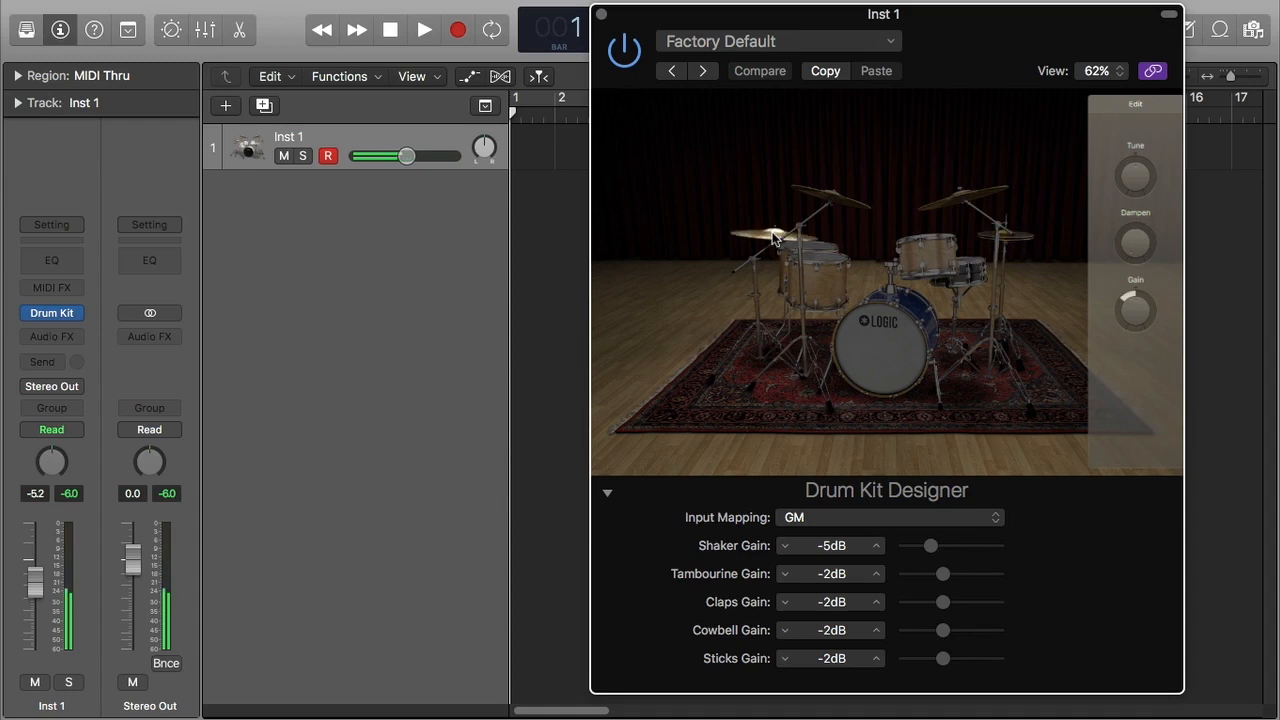
Step: Try the SoCal 2 and SoCal 3 kicks, restore the SoCal kick, and inspect its Tune, Dampen and Gain controls
left_click(884, 322)
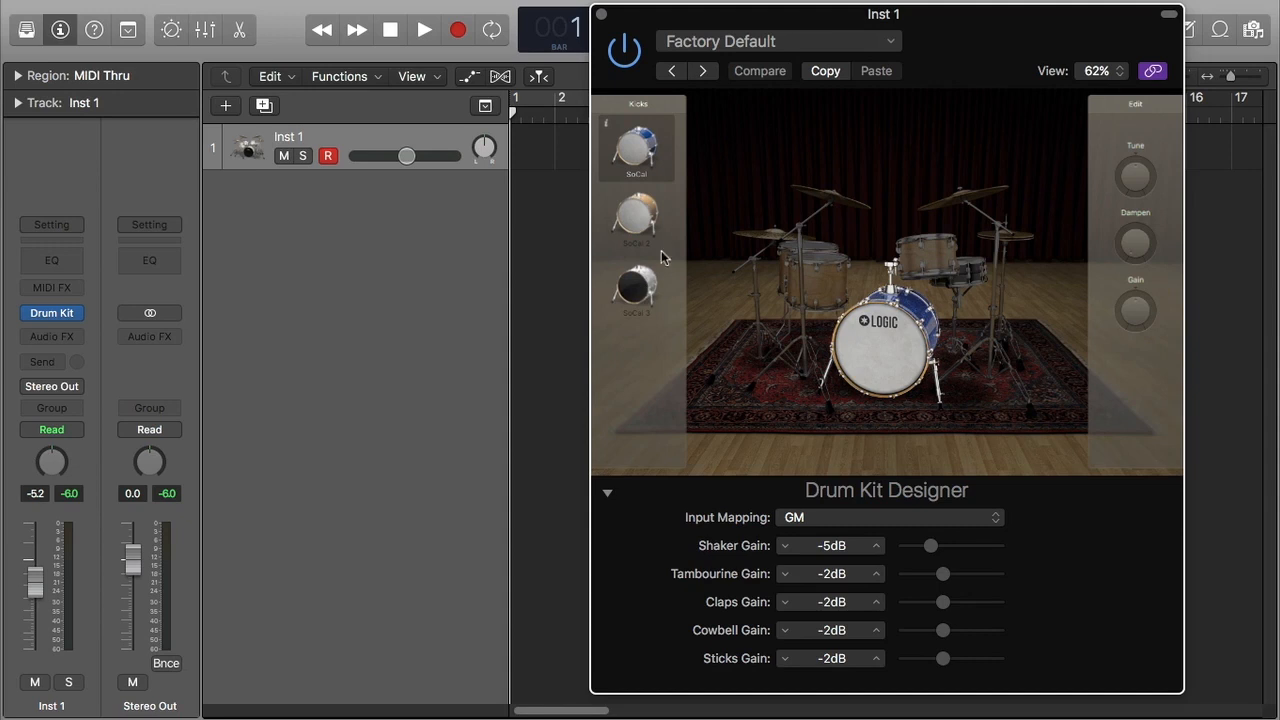
left_click(660, 215)
left_click(649, 305)
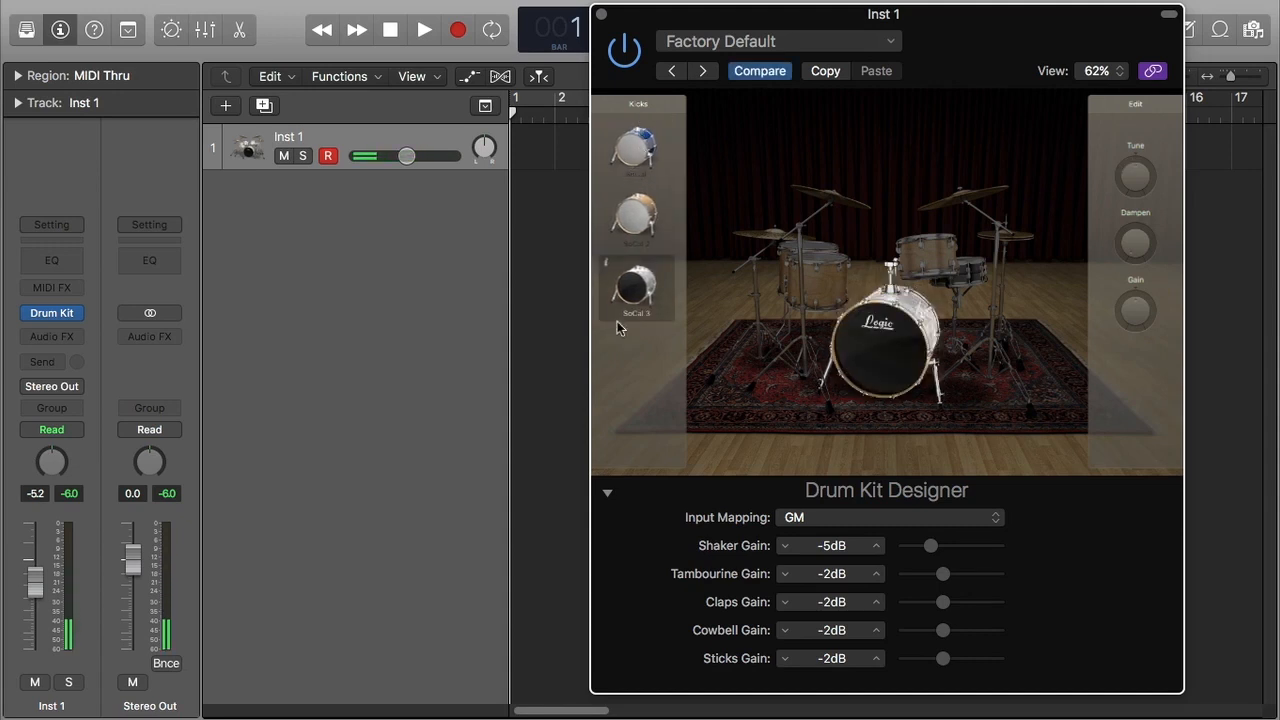
left_click(649, 160)
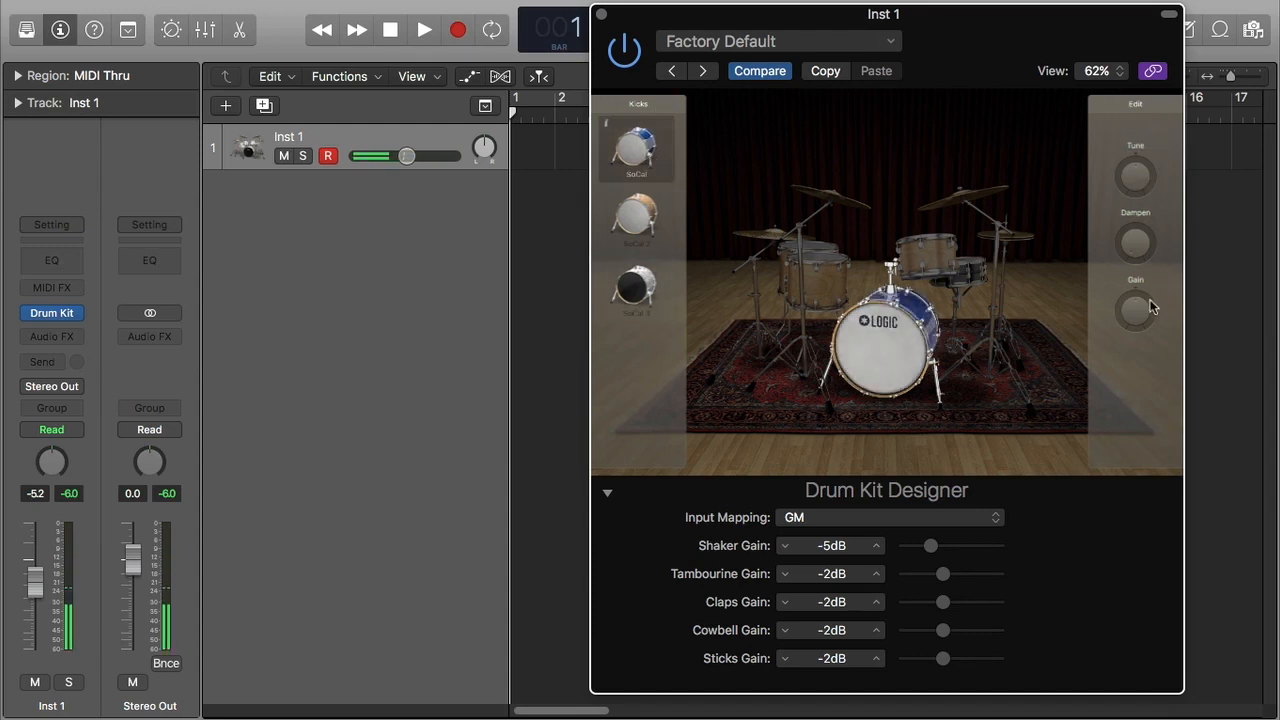
mouse_move(1150, 264)
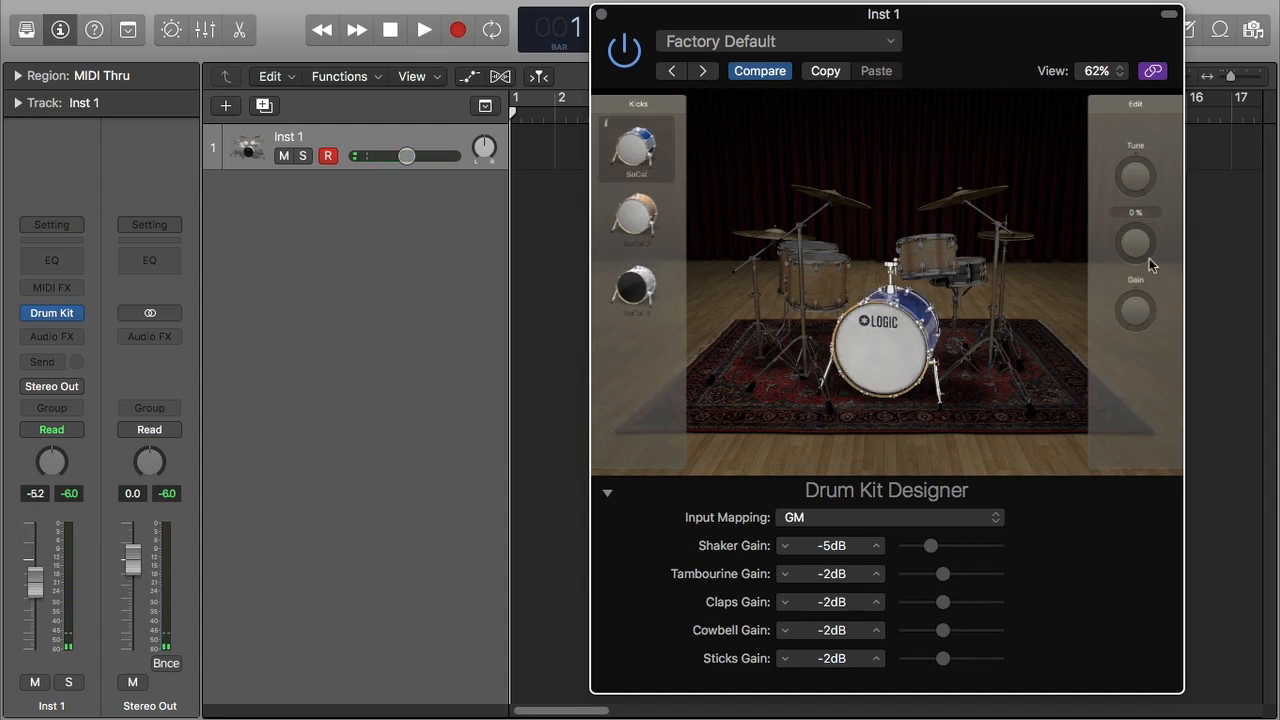
mouse_move(1140, 172)
mouse_move(1134, 326)
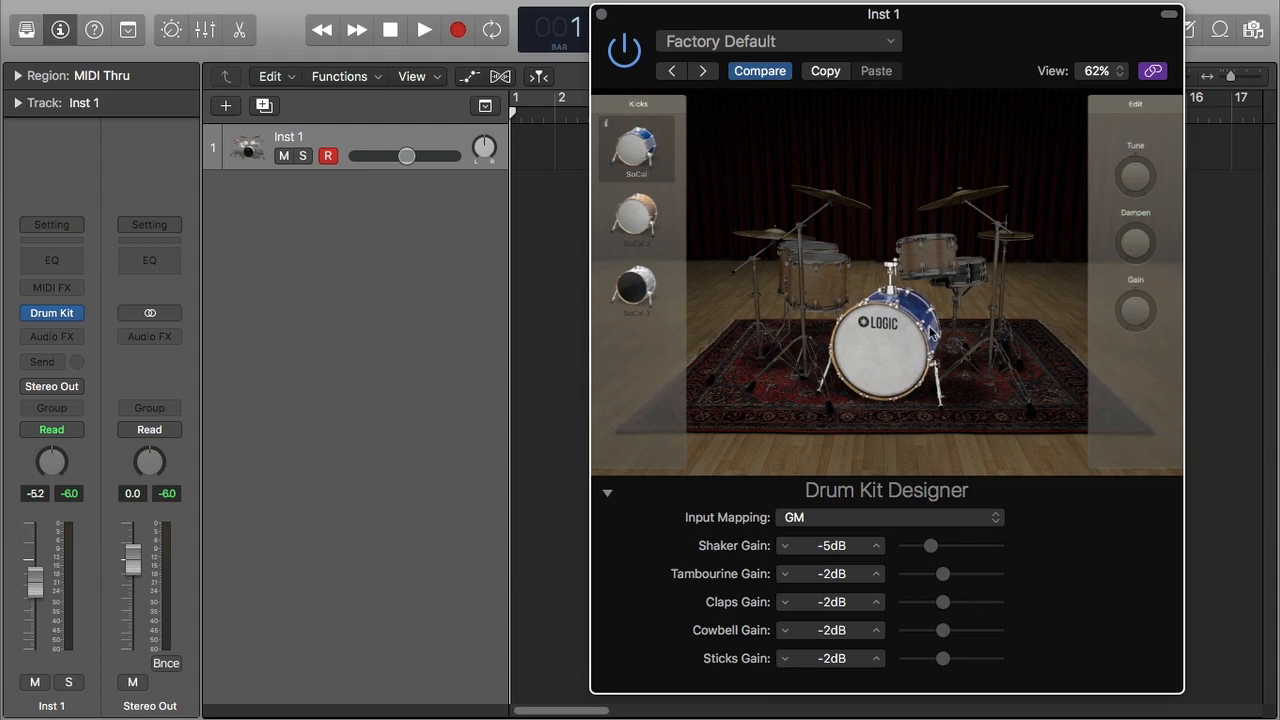
Step: Inspect the toms' edit settings for Low, Mid and High individually, and return to All
left_click(823, 271)
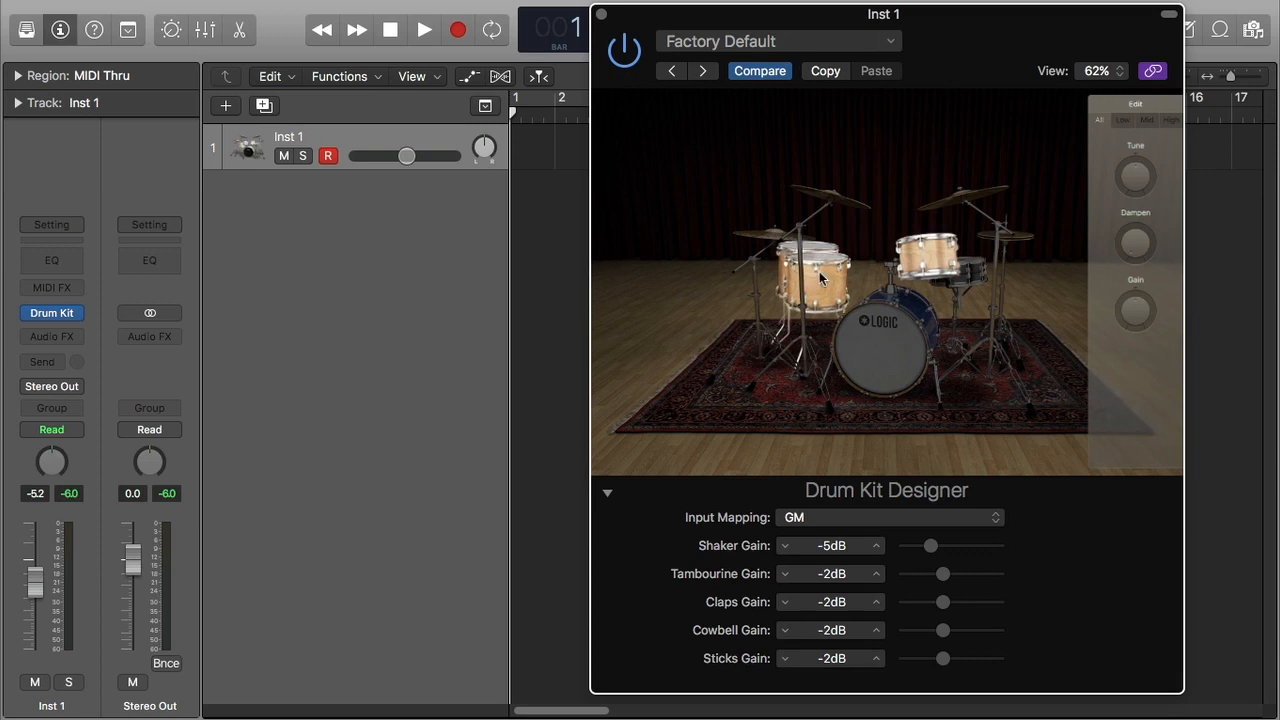
left_click(1121, 121)
left_click(1147, 121)
left_click(1170, 121)
left_click(1099, 121)
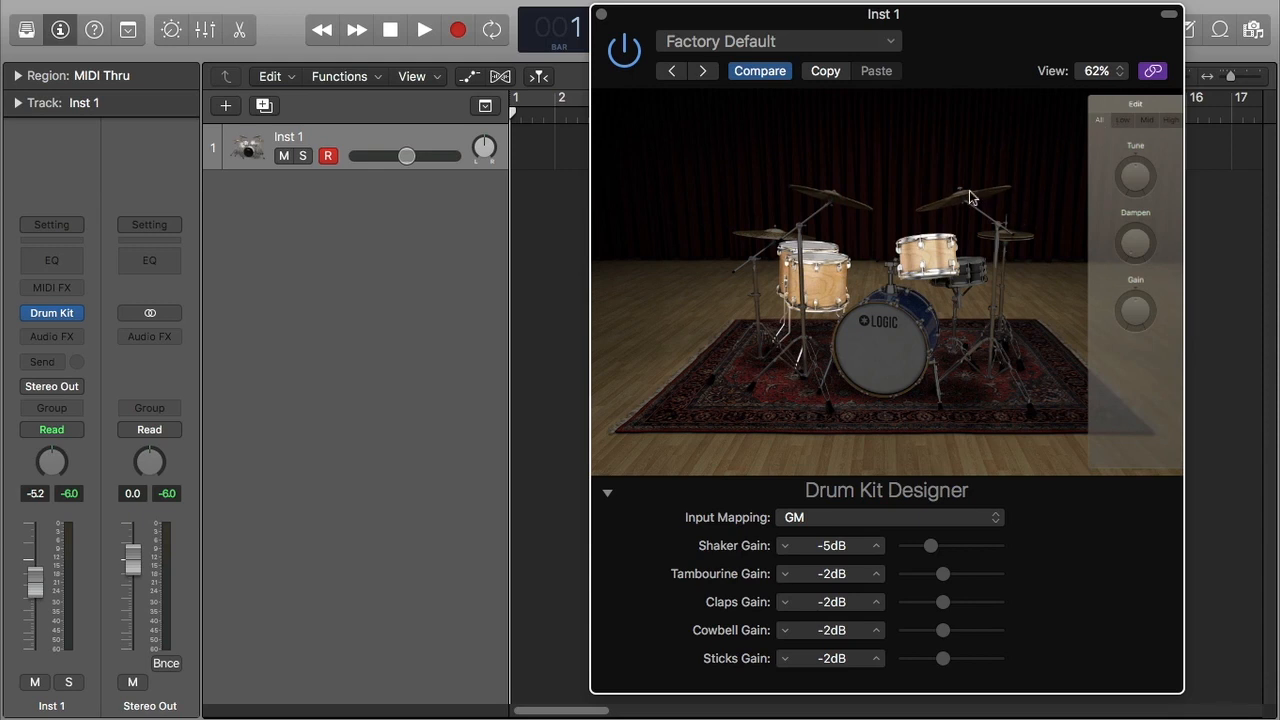
Step: Show the edit controls for the crash cymbals and return to those of the kick drum
left_click(973, 199)
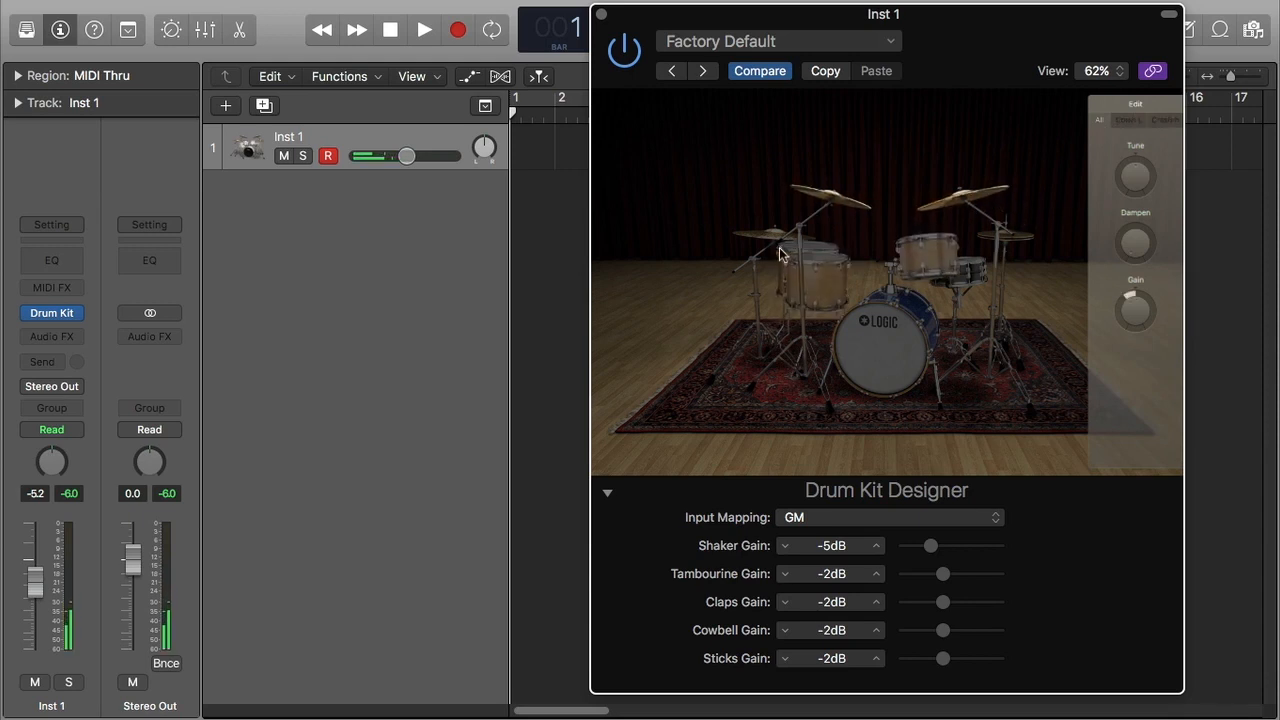
left_click(882, 350)
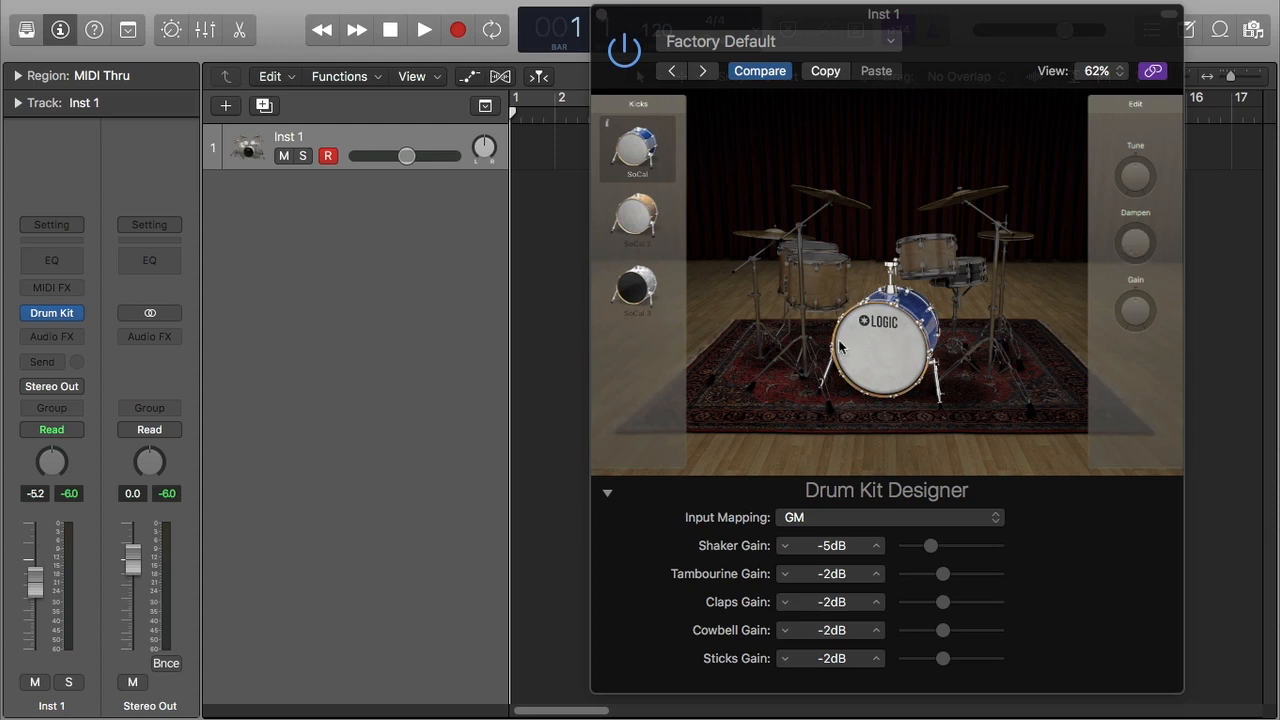
left_click(884, 348)
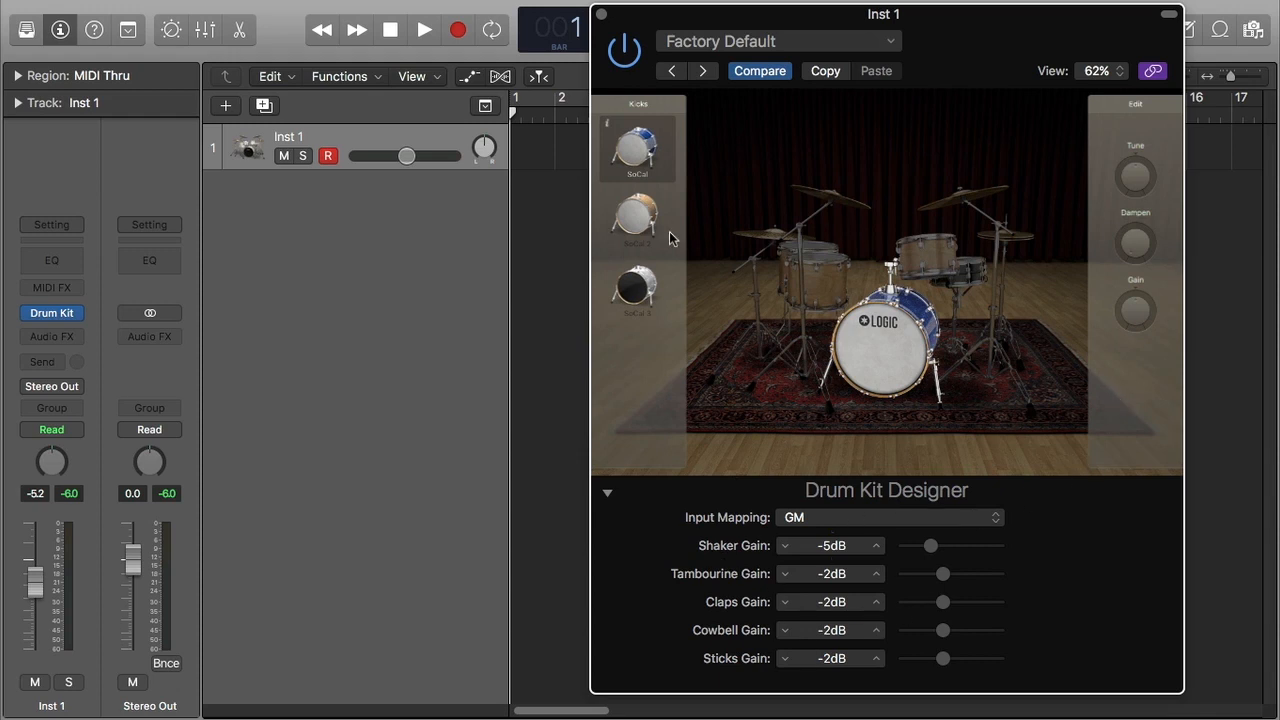
Step: Load the Roots+ producer kit from the Library onto the track, and close the Library and the Channel EQ window
left_click(27, 29)
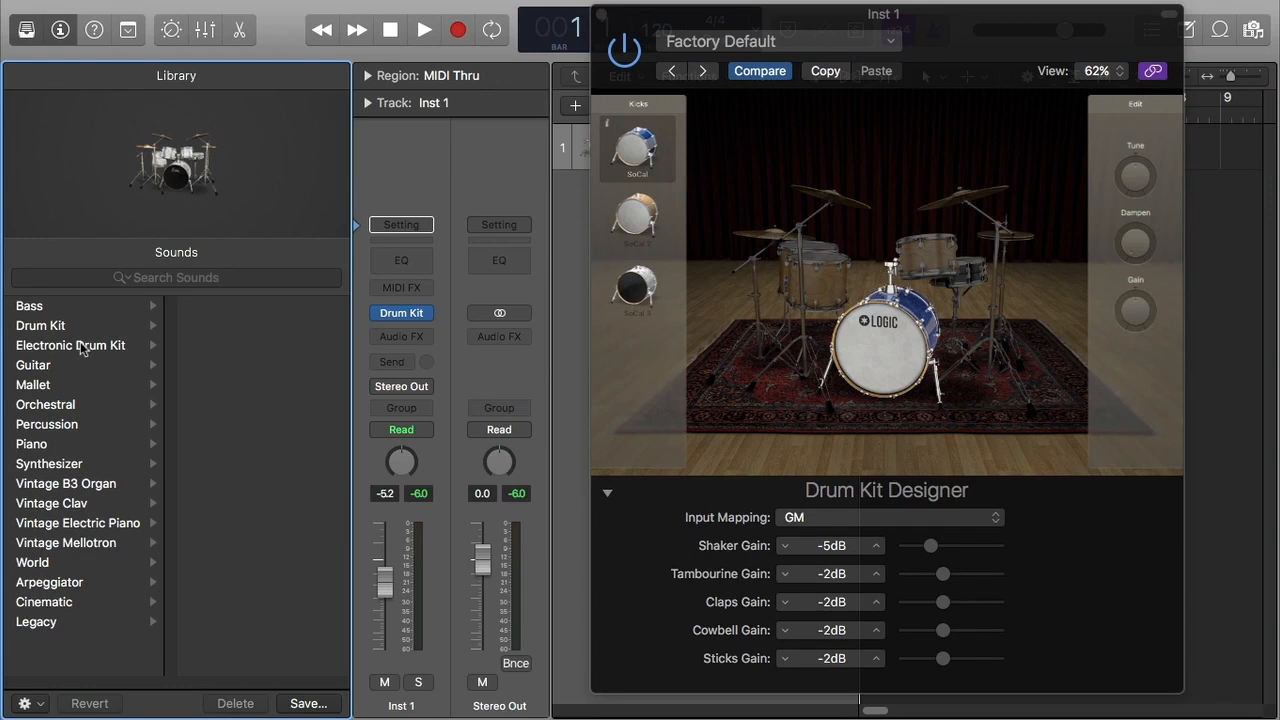
left_click(40, 325)
left_click(215, 662)
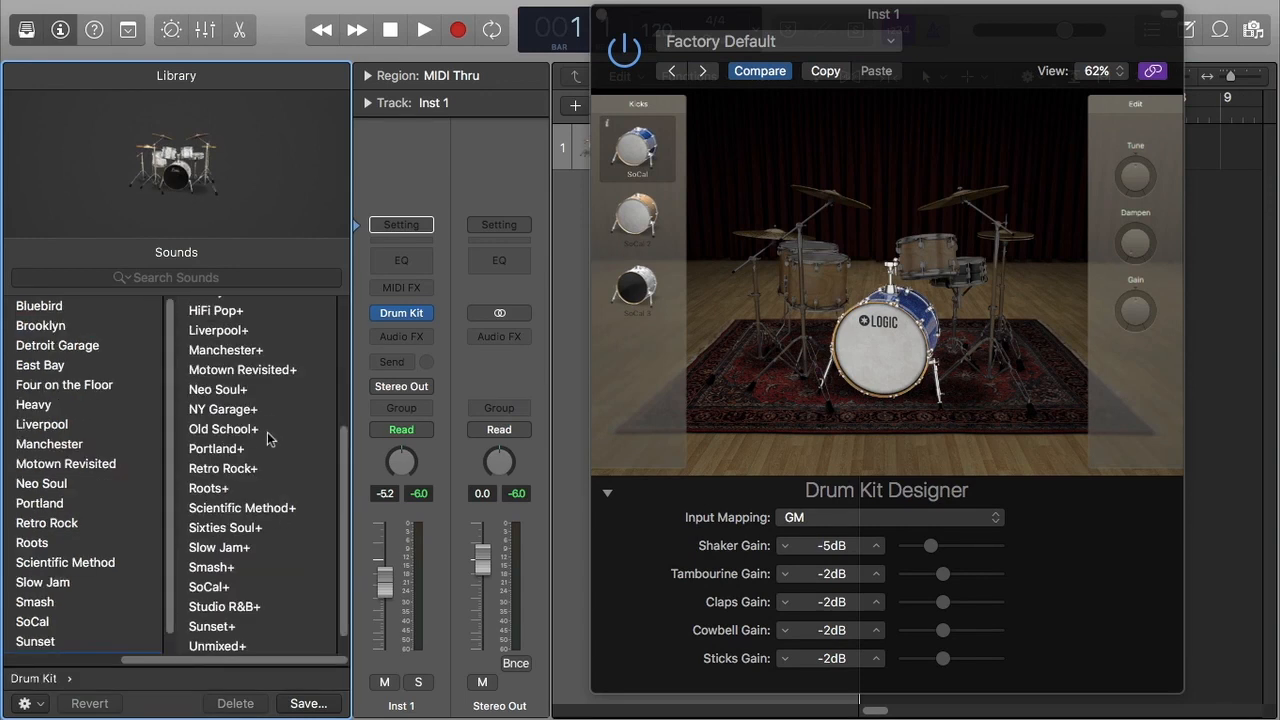
left_click(227, 488)
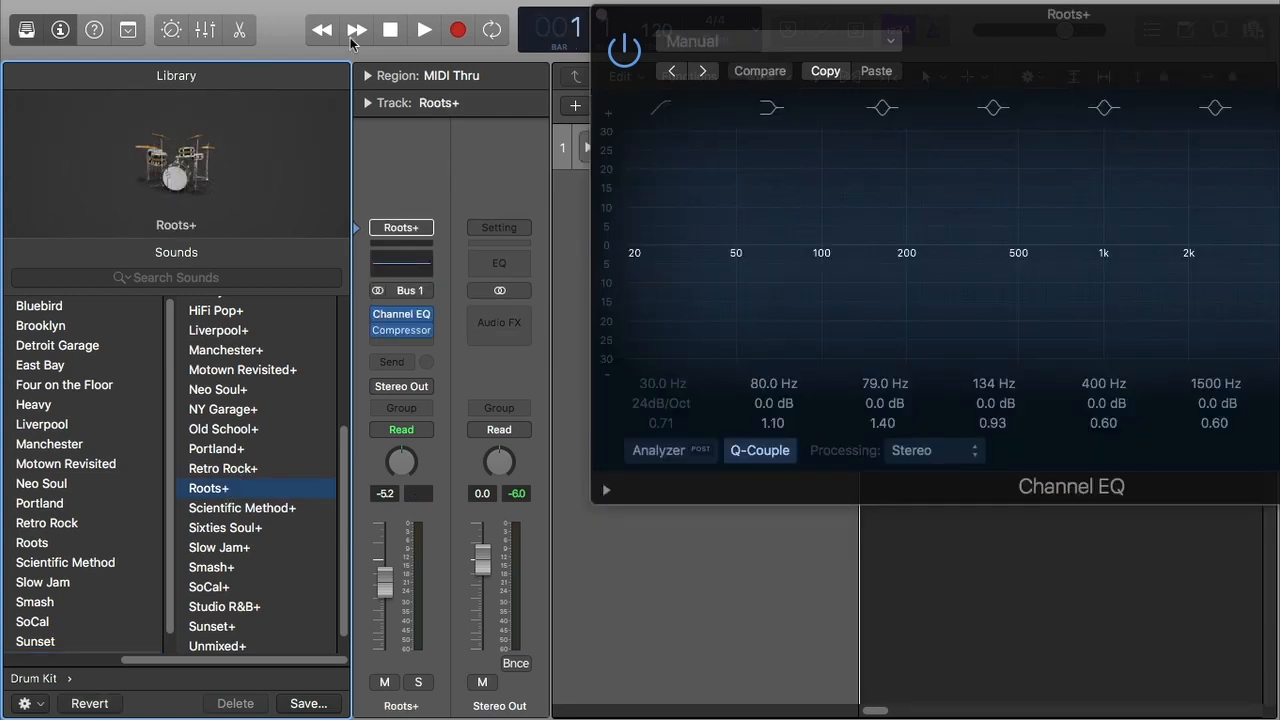
left_click(27, 30)
left_click_drag(700, 14, 414, 100)
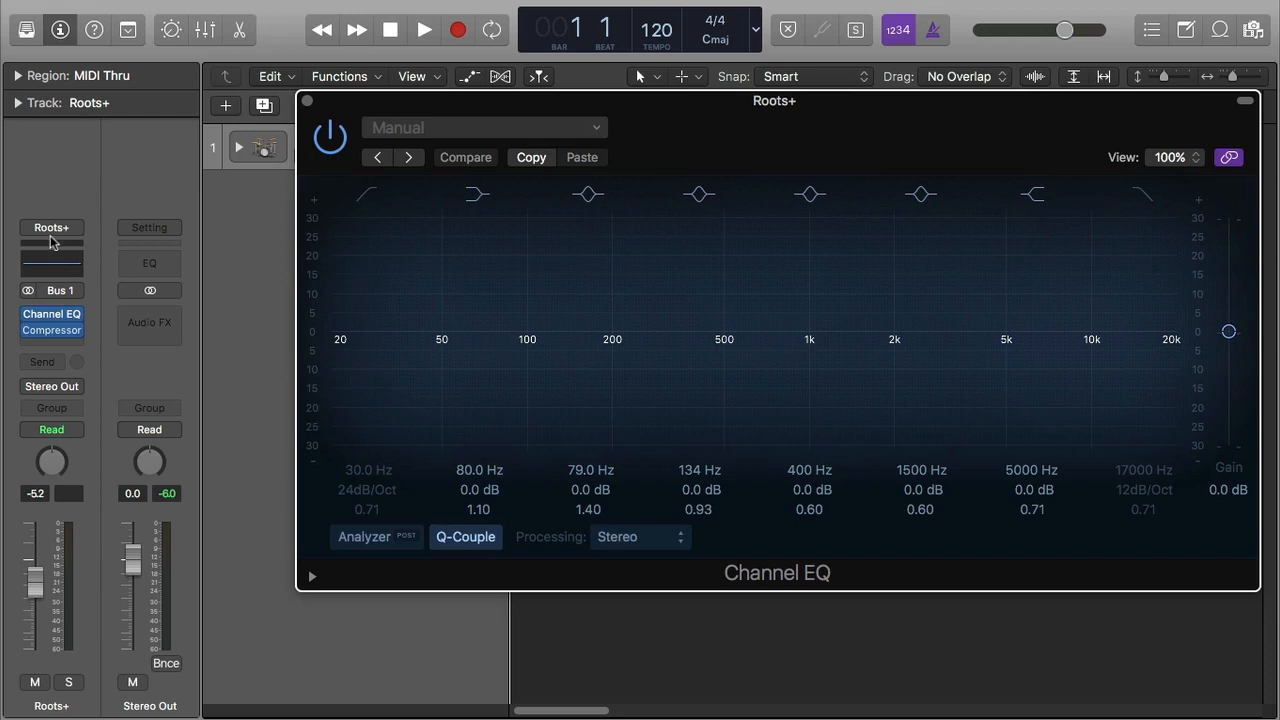
left_click(308, 103)
Step: Add a second software instrument track with Drum Kit Designer, and view its kit window before closing it
left_click(228, 106)
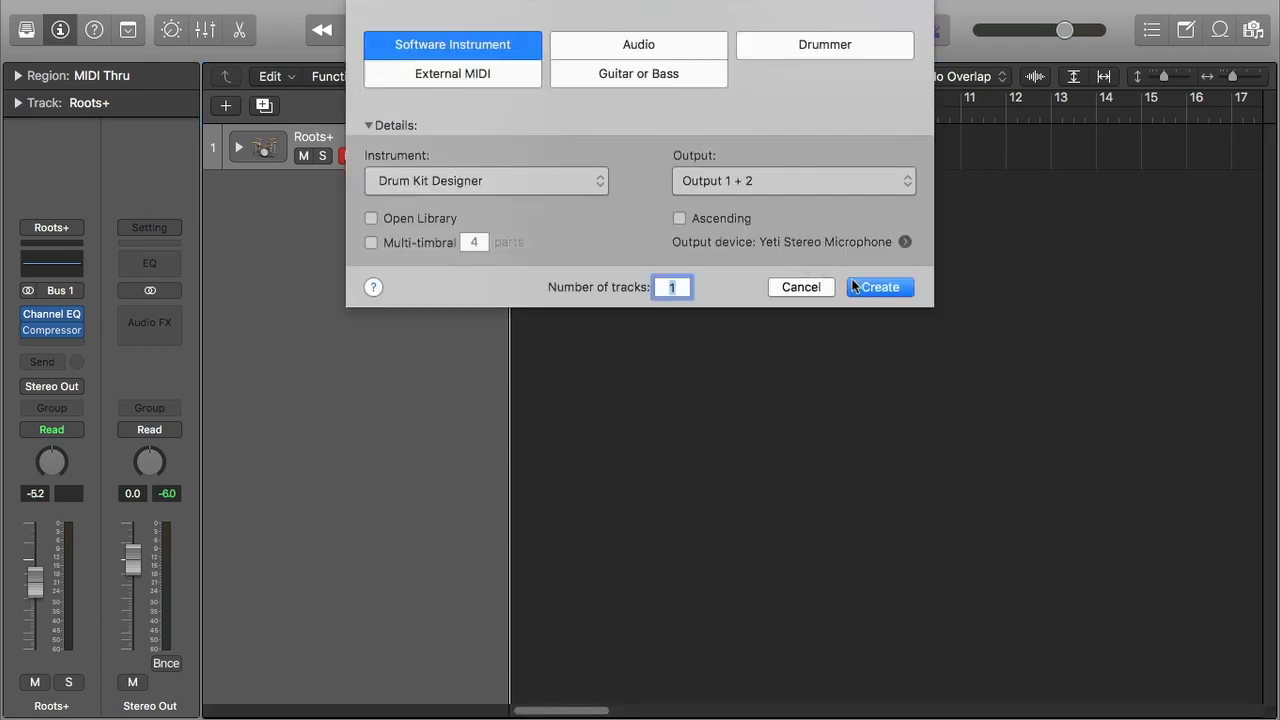
left_click(855, 287)
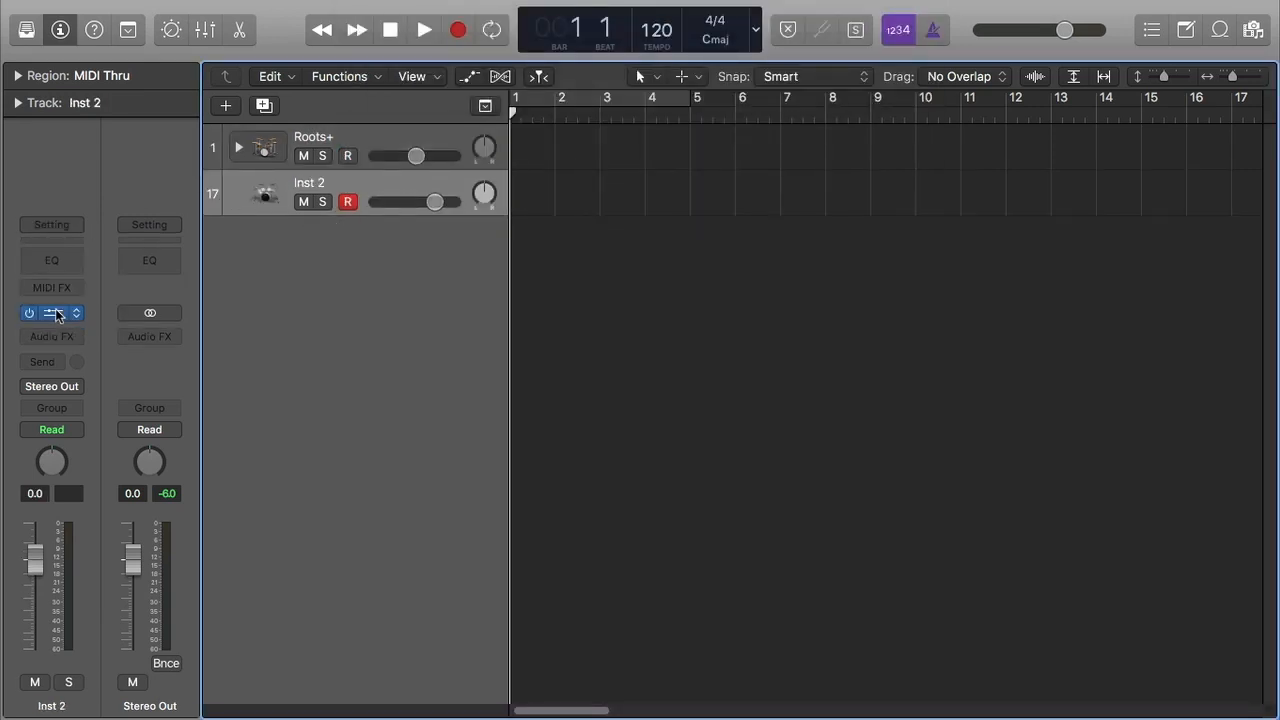
left_click(52, 313)
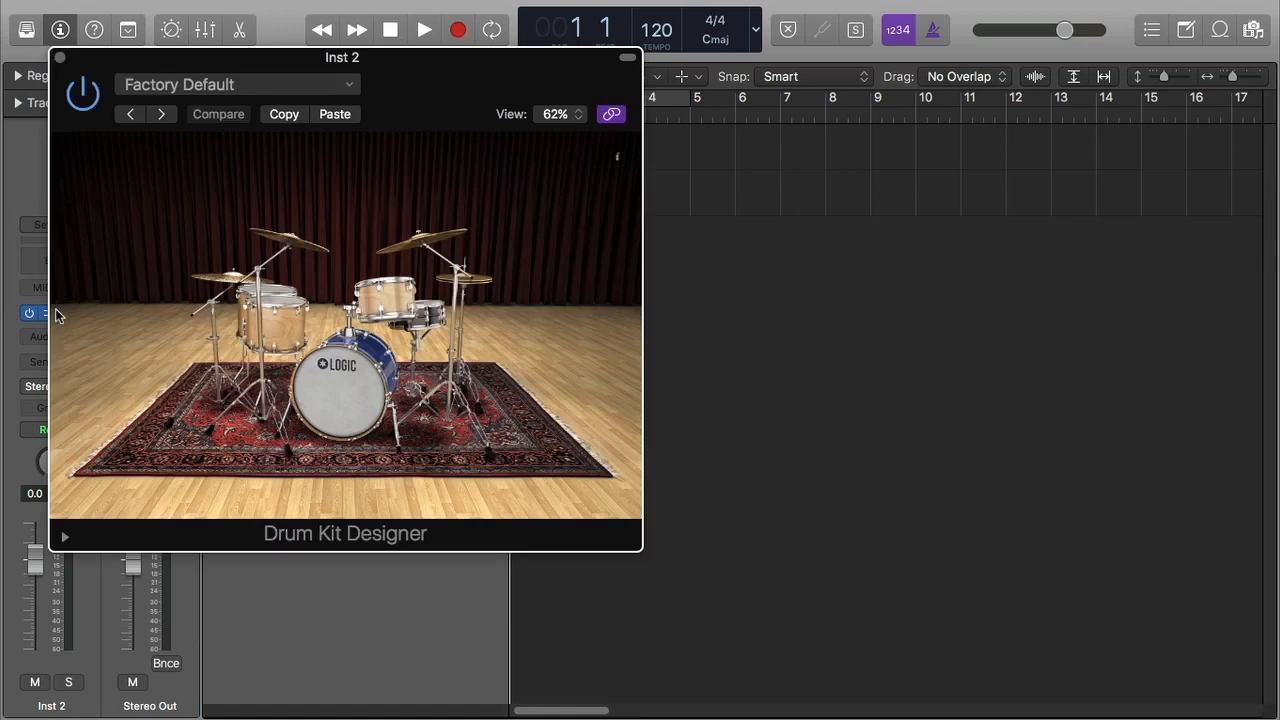
left_click(60, 58)
Step: Expand the Roots+ track stack and open Drum Kit Designer from its Overheads track, placing the window beside the track list
left_click(367, 142)
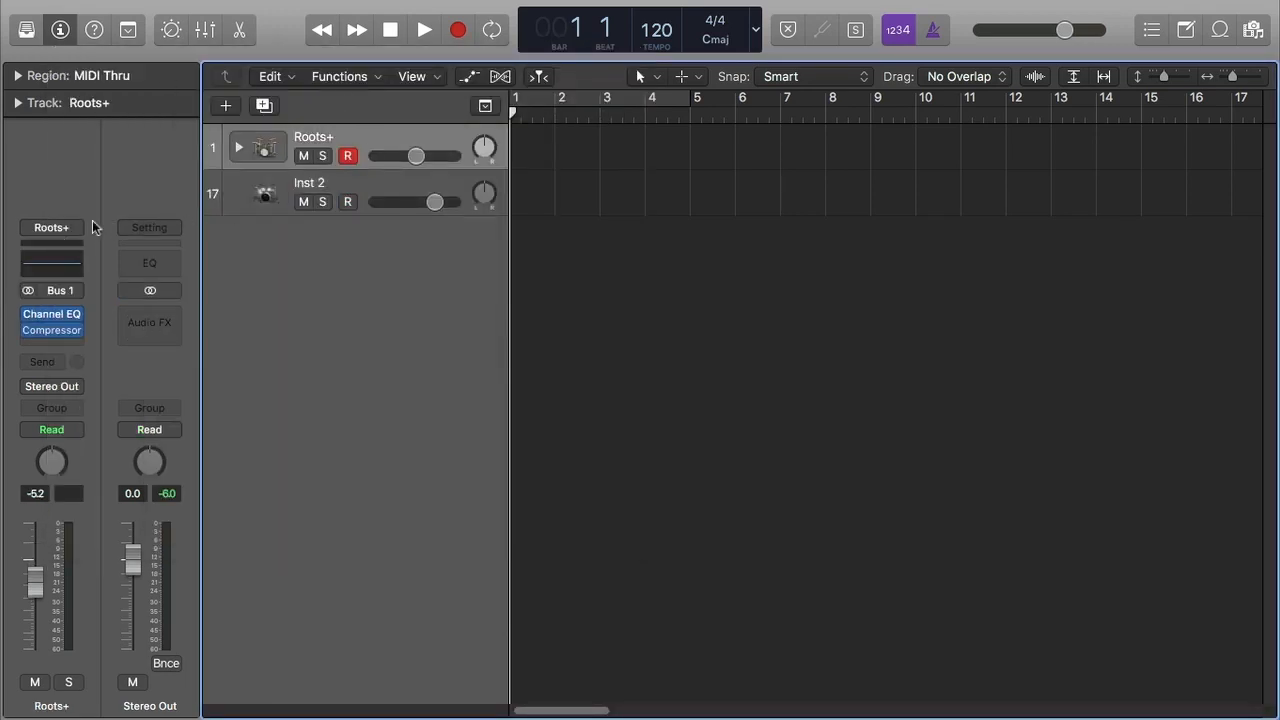
left_click(241, 148)
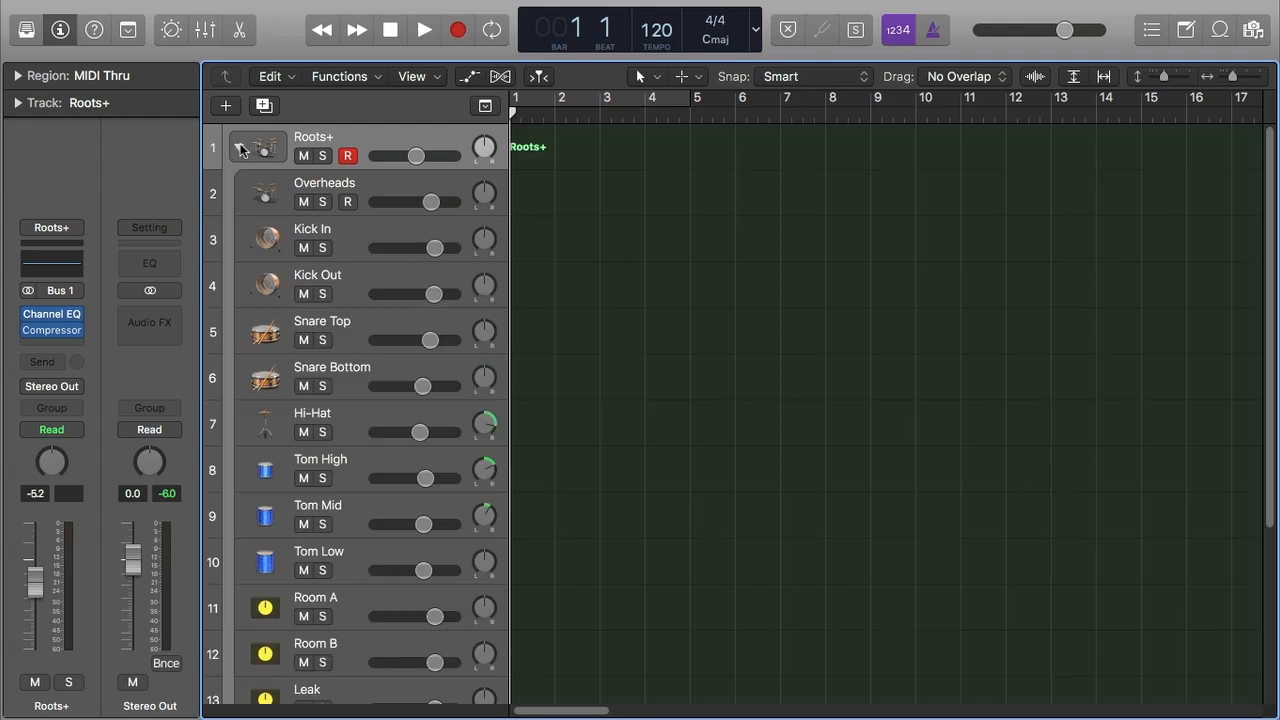
left_click(270, 198)
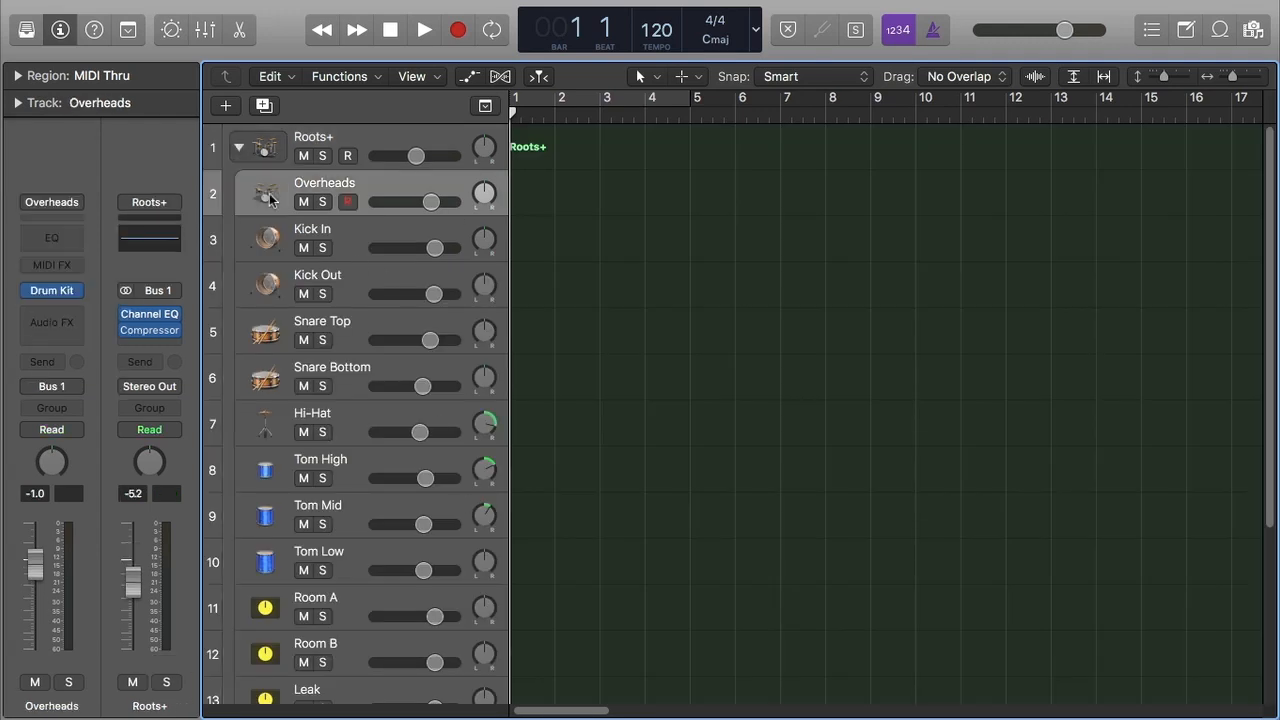
mouse_move(53, 295)
left_click(53, 291)
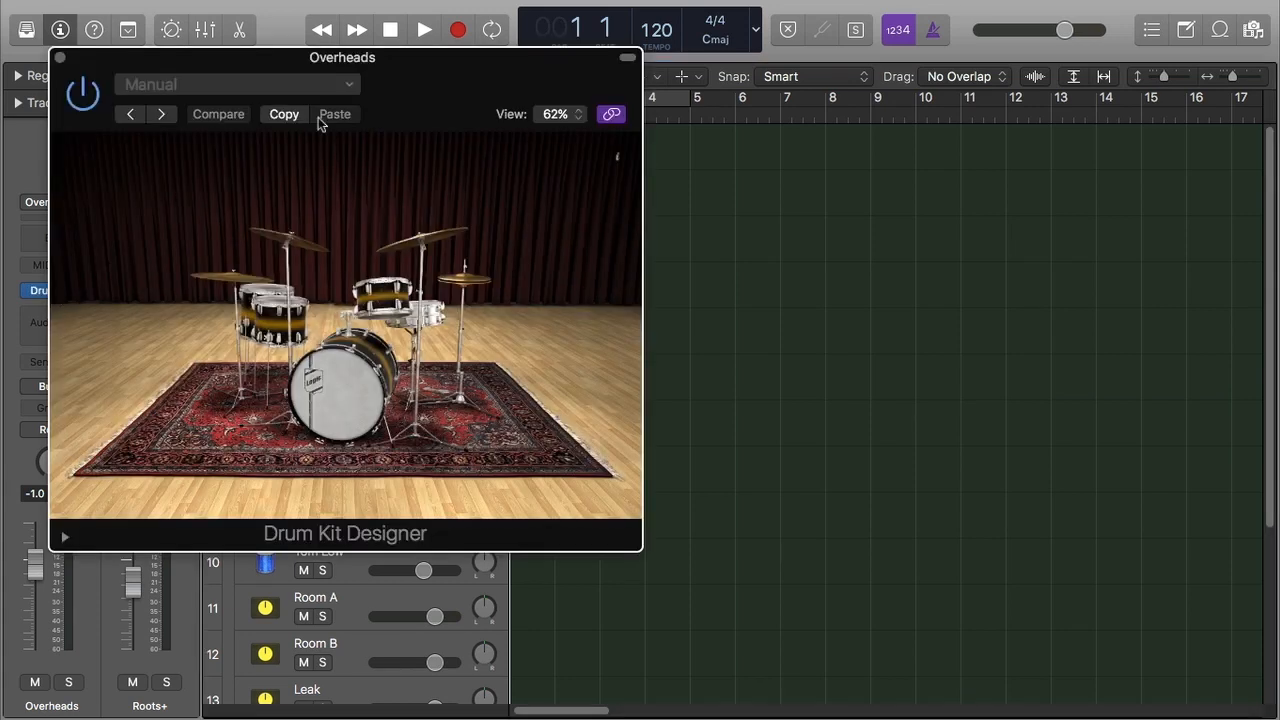
left_click_drag(380, 57, 890, 25)
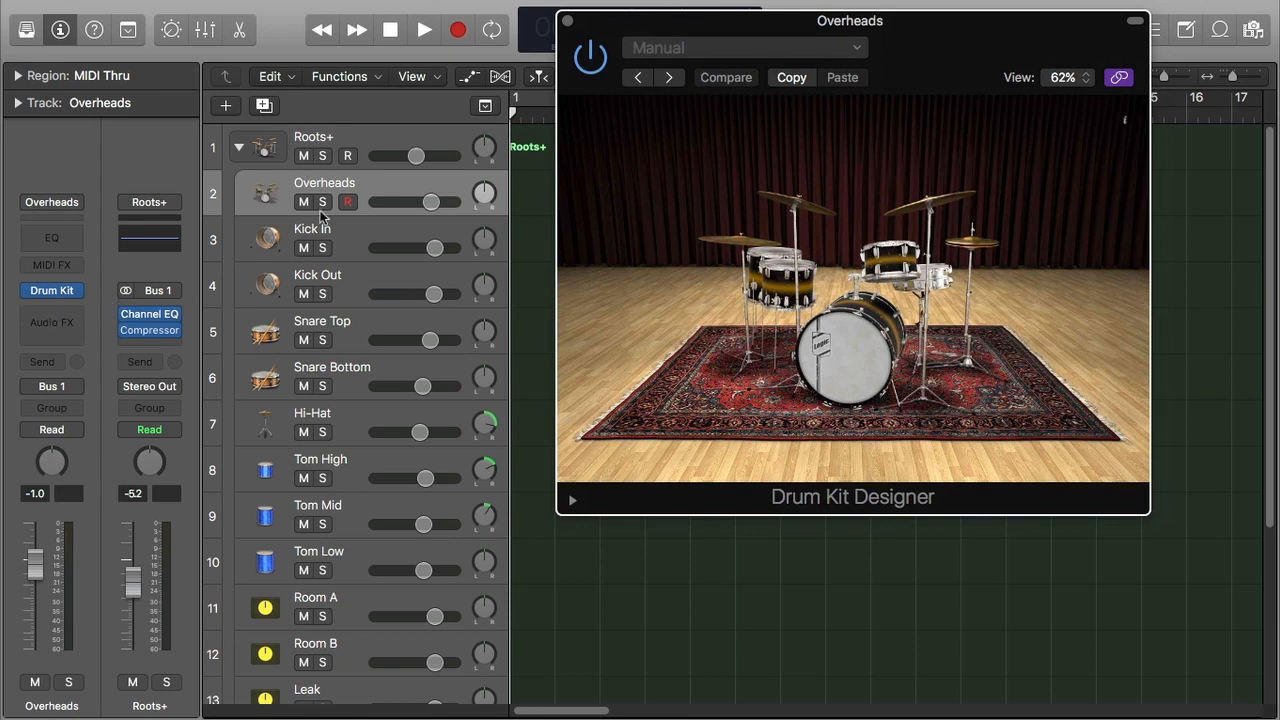
Step: Show Drum Kit Designer's extra percussion gain settings and review the stack's individual tracks, from Overheads down to Hand Claps
scroll(316, 368, "down", 5)
scroll(316, 368, "up", 5)
left_click(572, 500)
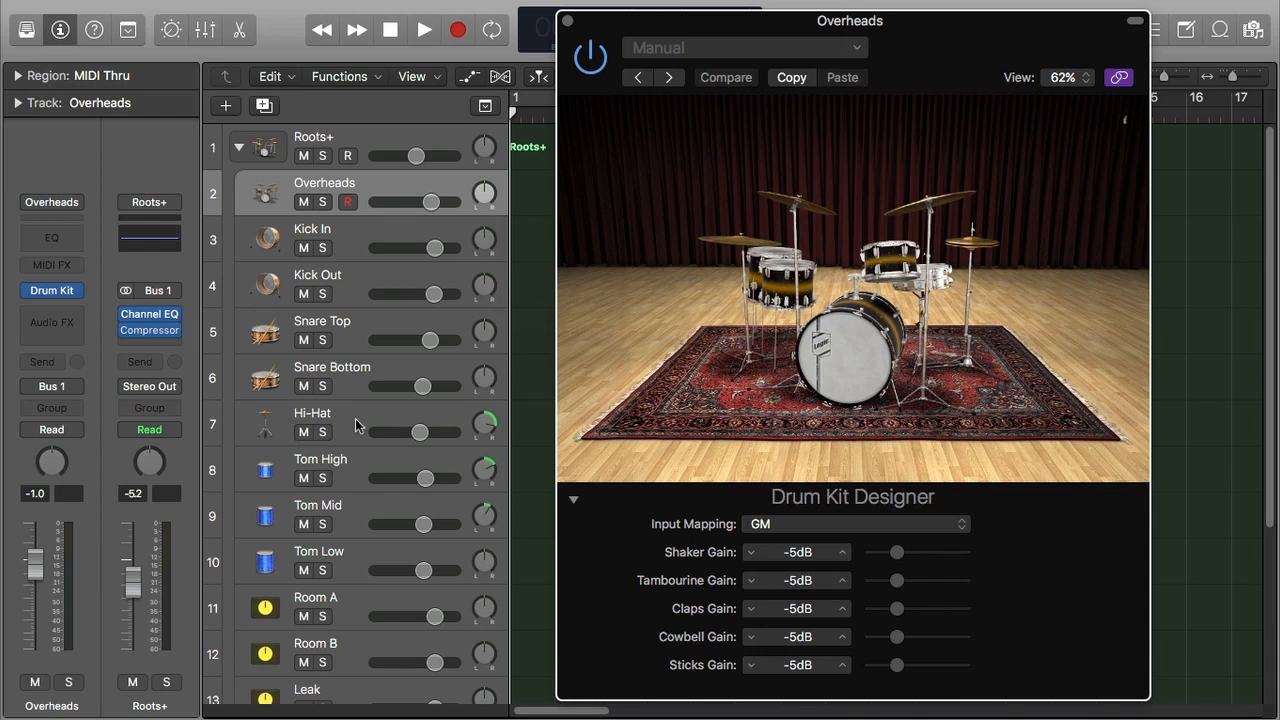
scroll(355, 418, "down", 1)
scroll(350, 410, "down", 5)
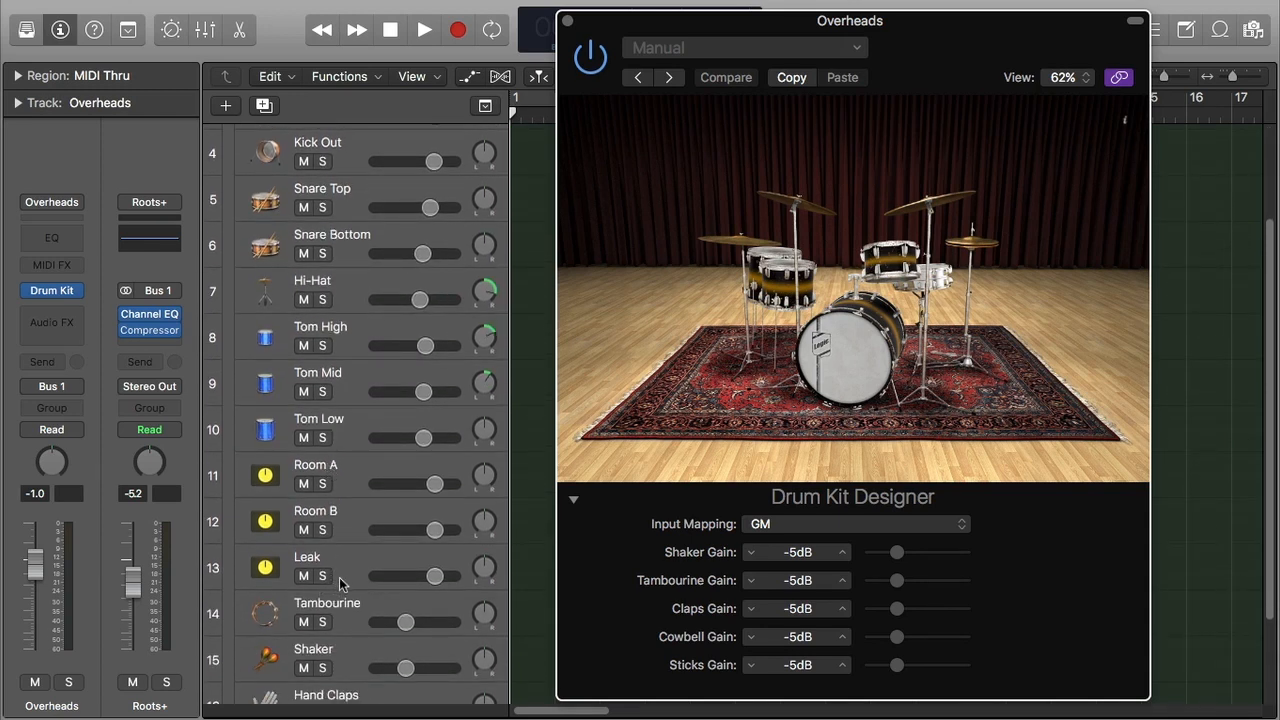
scroll(345, 586, "down", 3)
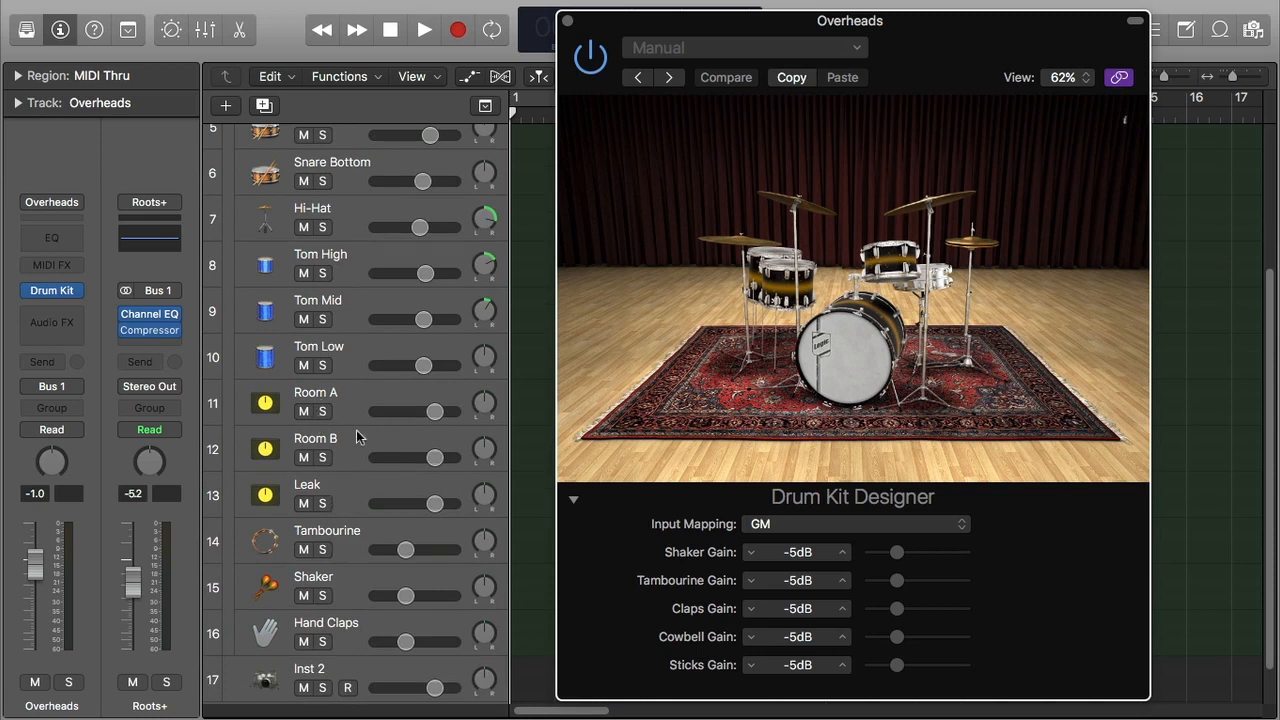
scroll(352, 446, "down", 2)
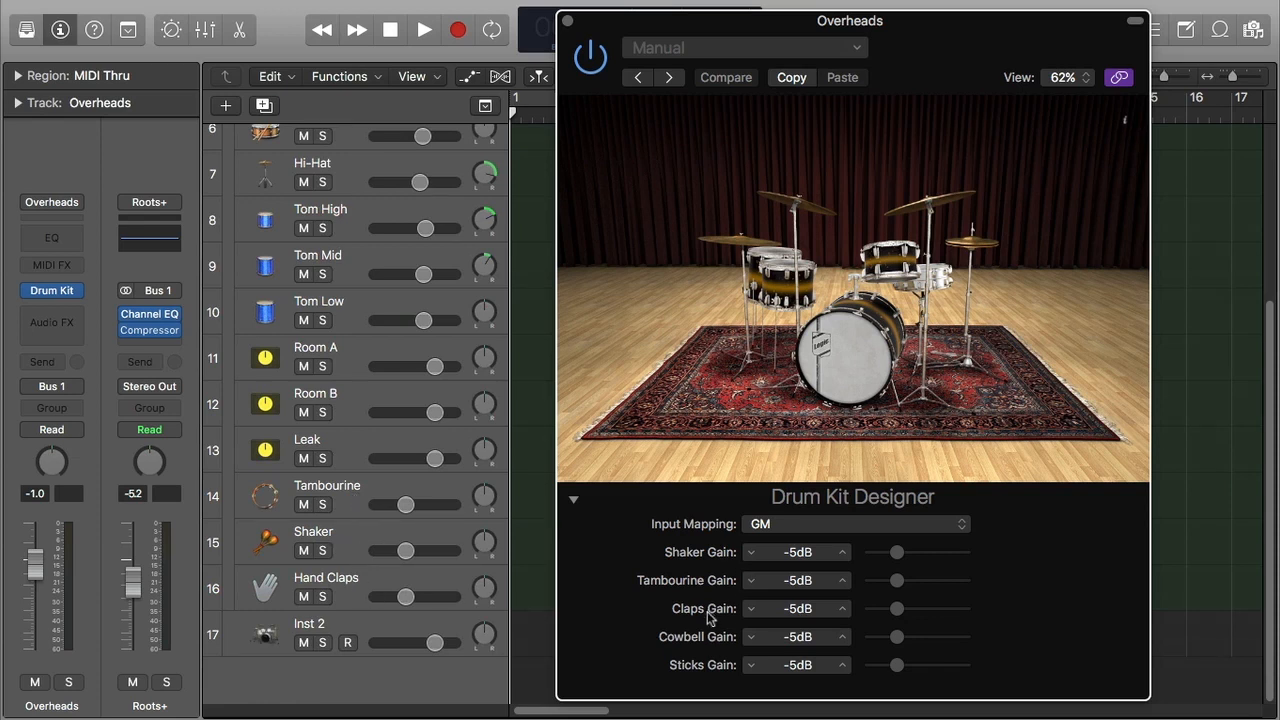
scroll(395, 400, "up", 5)
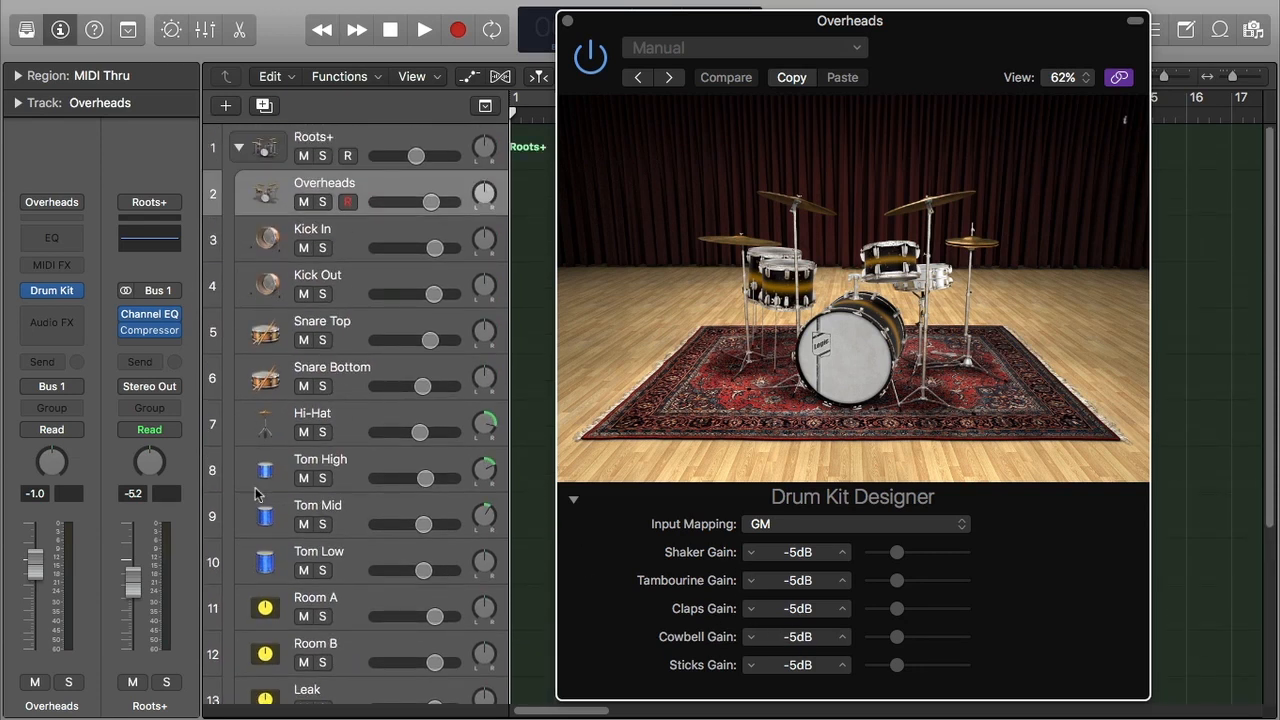
Step: Check the plug-in window for the Kick In track and return to the Overheads track
left_click(270, 246)
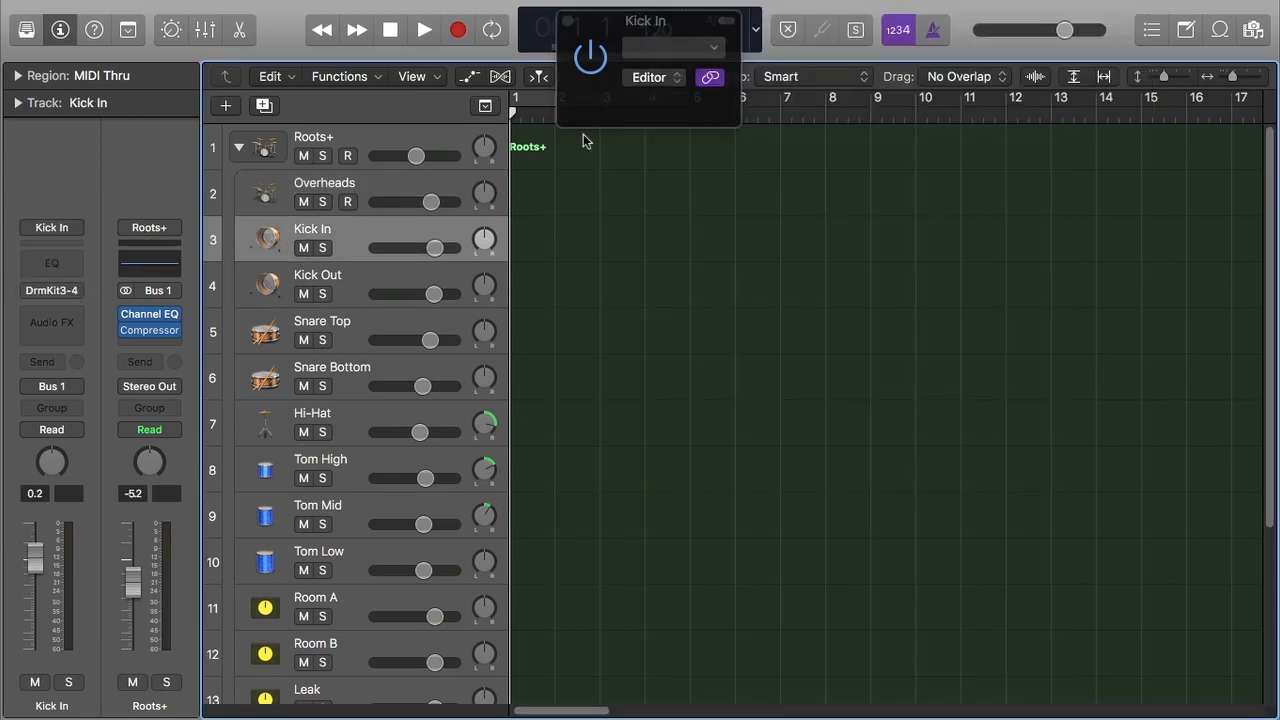
left_click(667, 45)
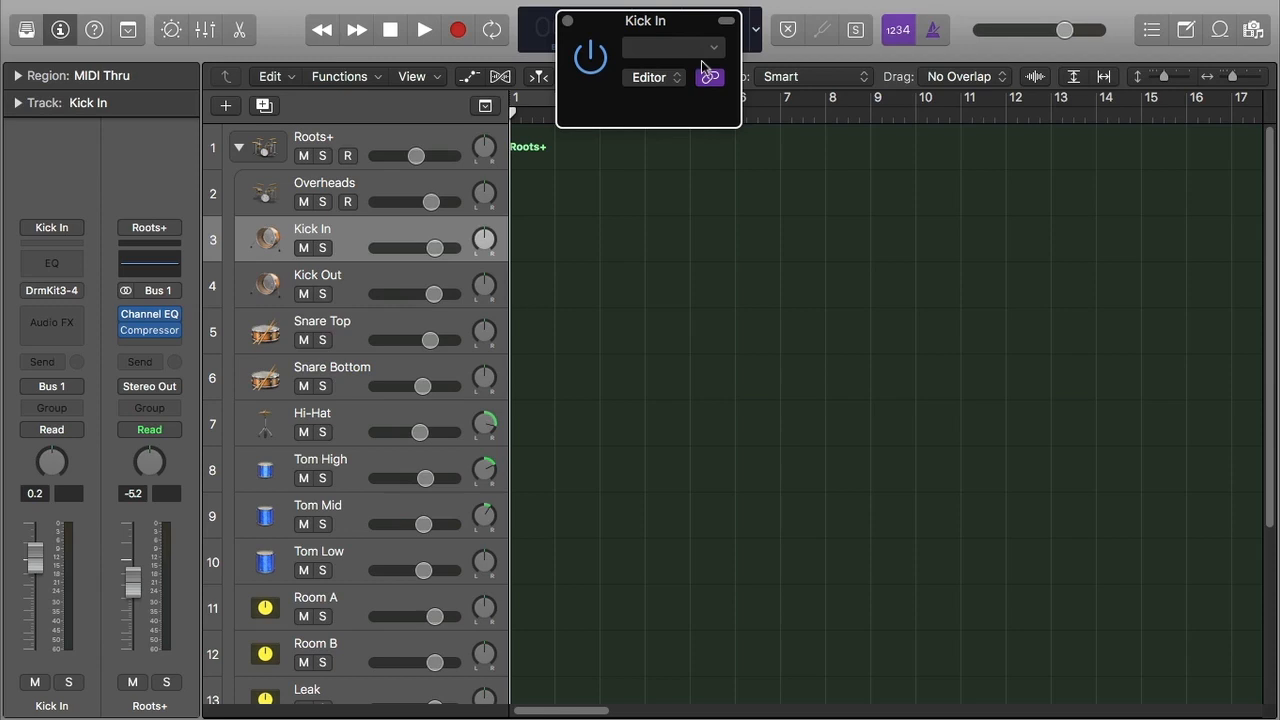
left_click(278, 196)
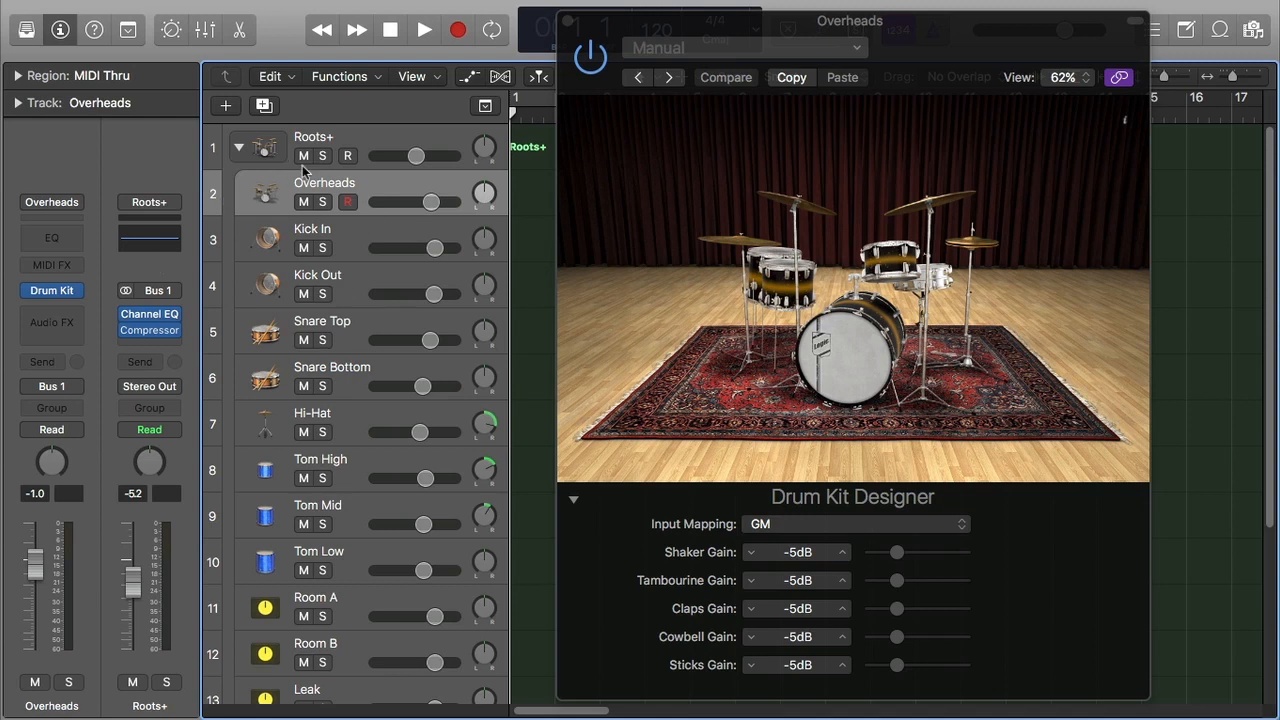
Step: Show the kick drum choices and audition Studio Felt, Tight Maple and Studio Deep
left_click(852, 338)
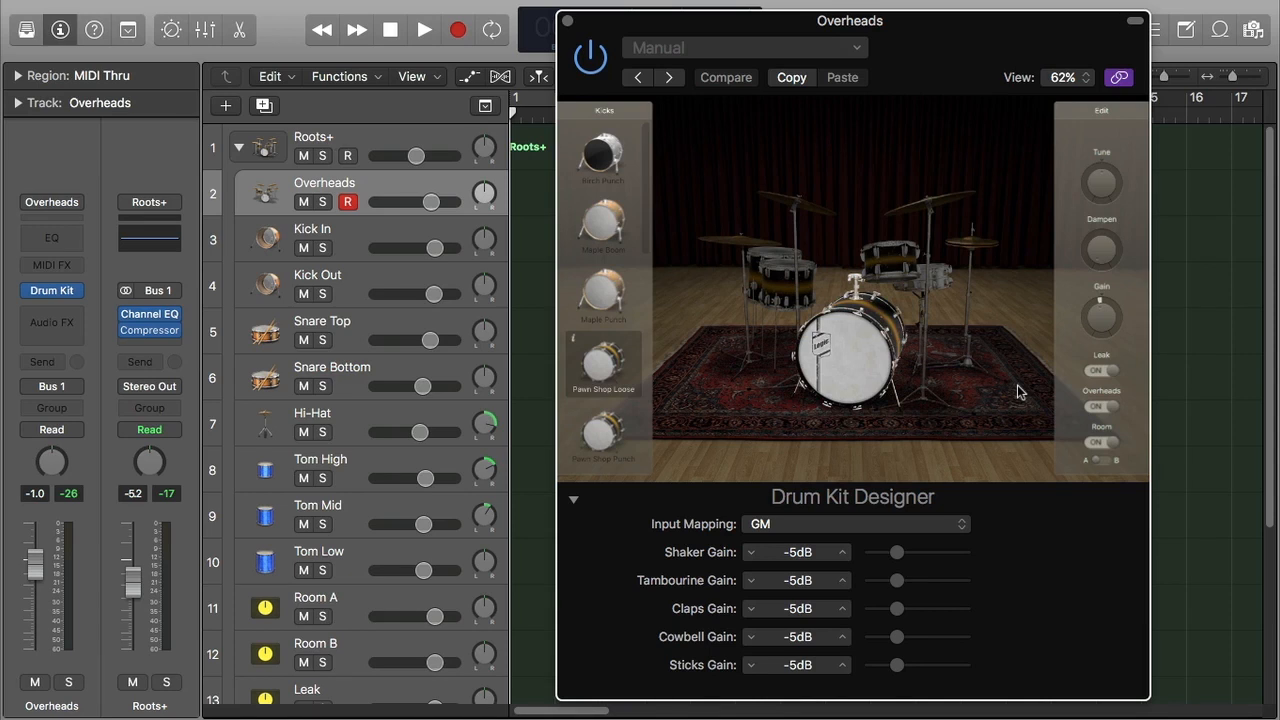
left_click(831, 365)
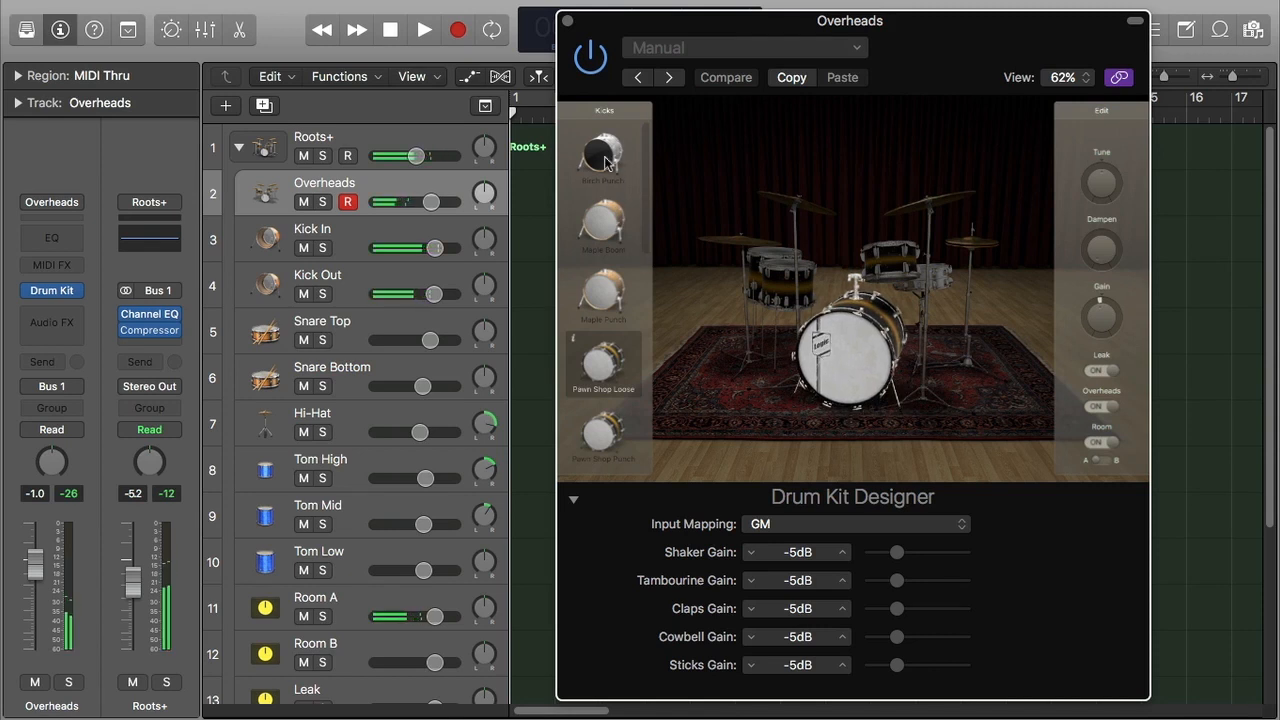
scroll(612, 188, "down", 5)
scroll(612, 190, "down", 4)
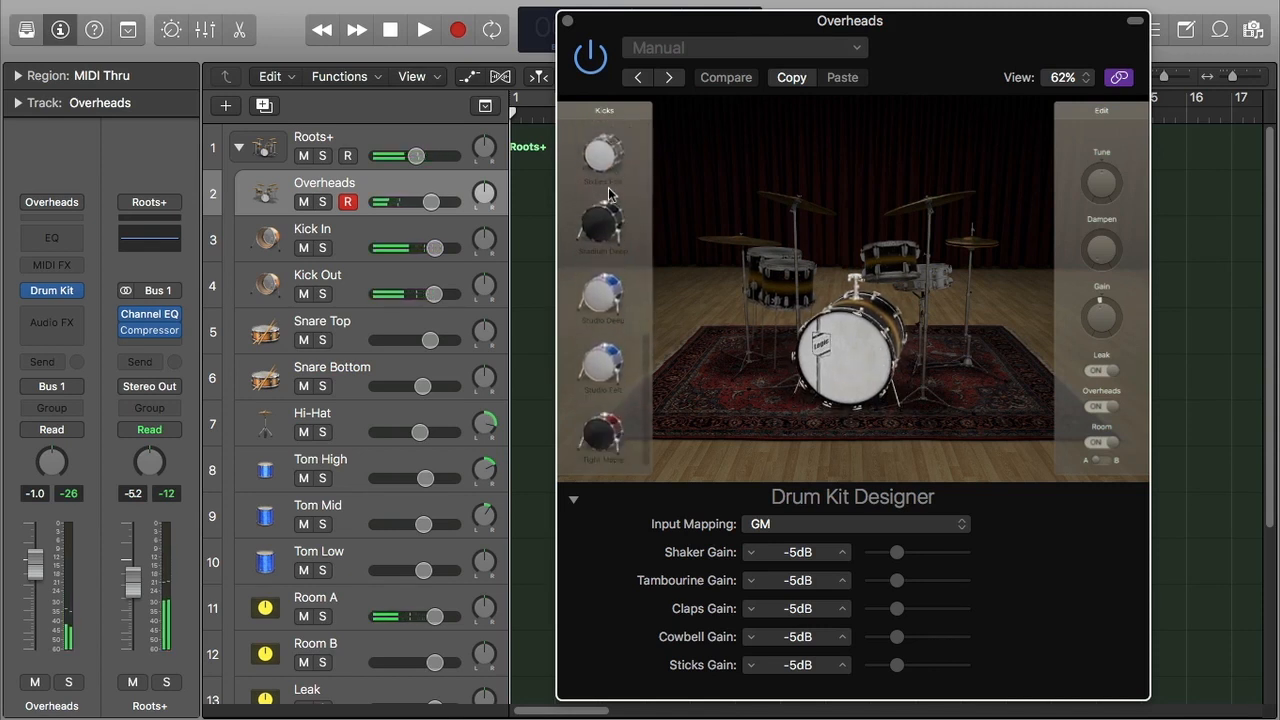
left_click(607, 363)
left_click(609, 438)
left_click(611, 298)
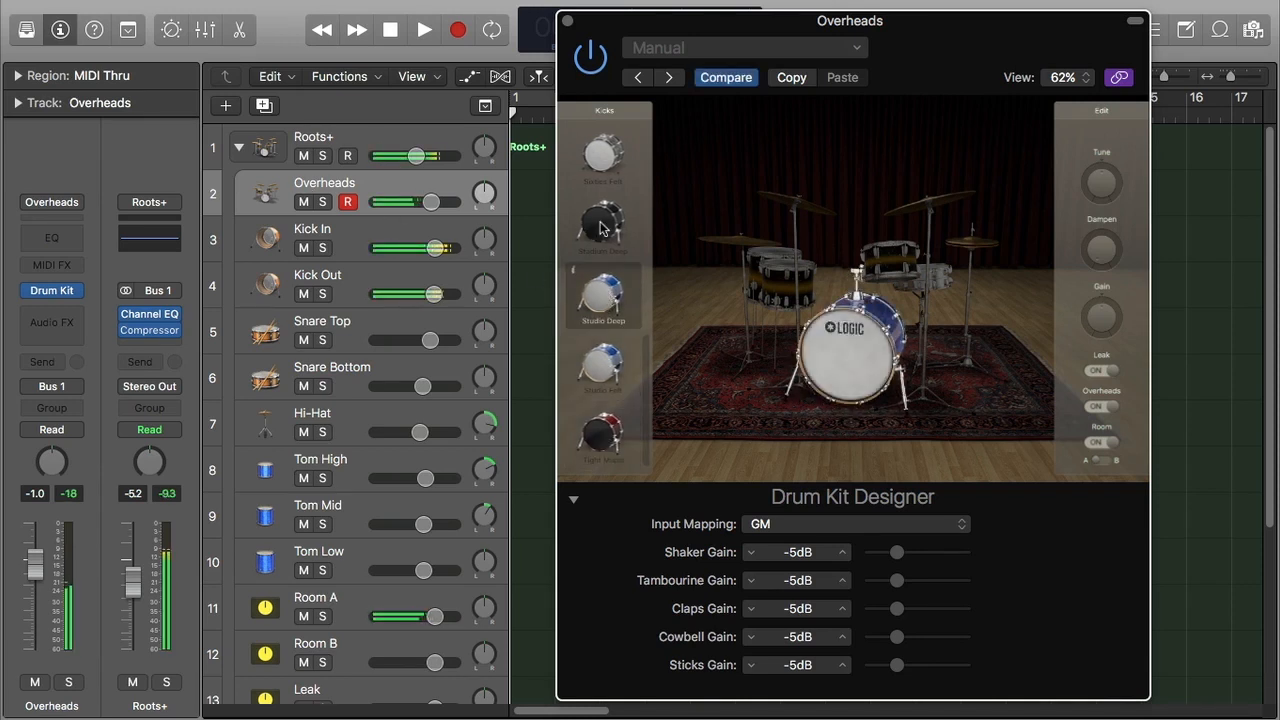
Step: Audition further kick drums, including Seventies Felt, and replace the kit's kick with Maple Room
left_click(603, 229)
scroll(603, 228, "up", 3)
left_click(603, 226)
left_click(603, 182)
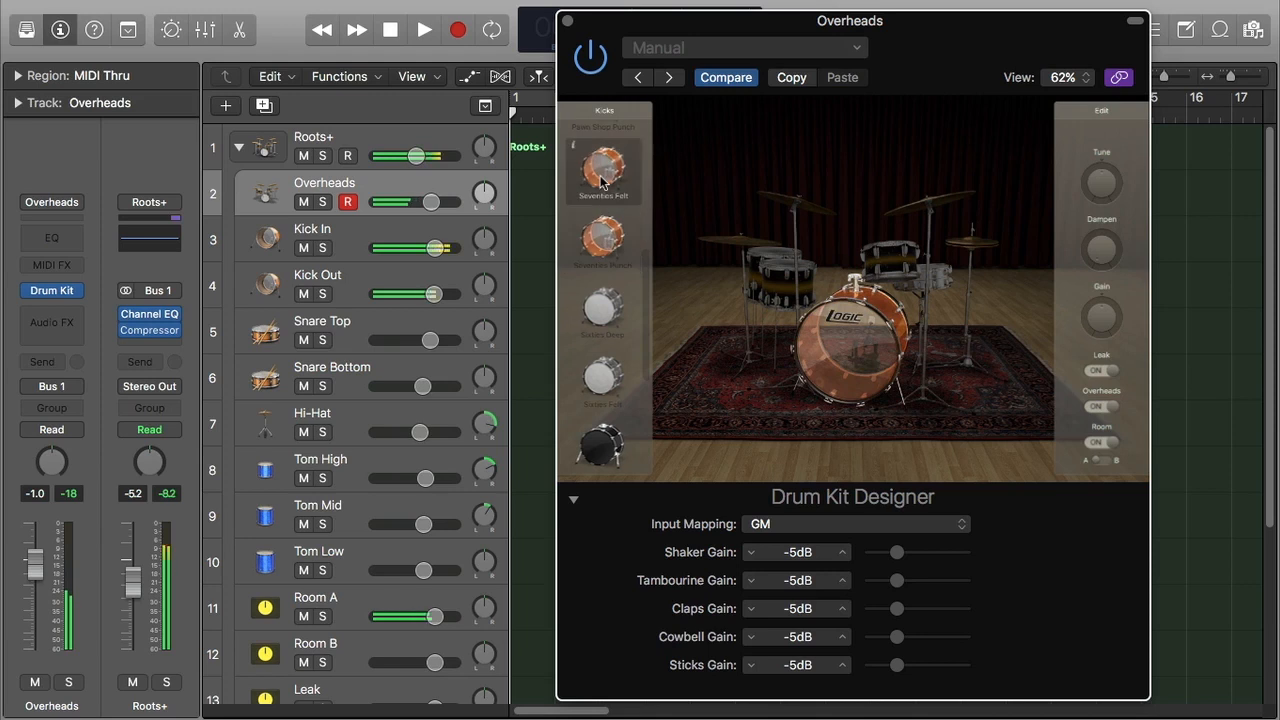
scroll(603, 200, "up", 3)
left_click(600, 210)
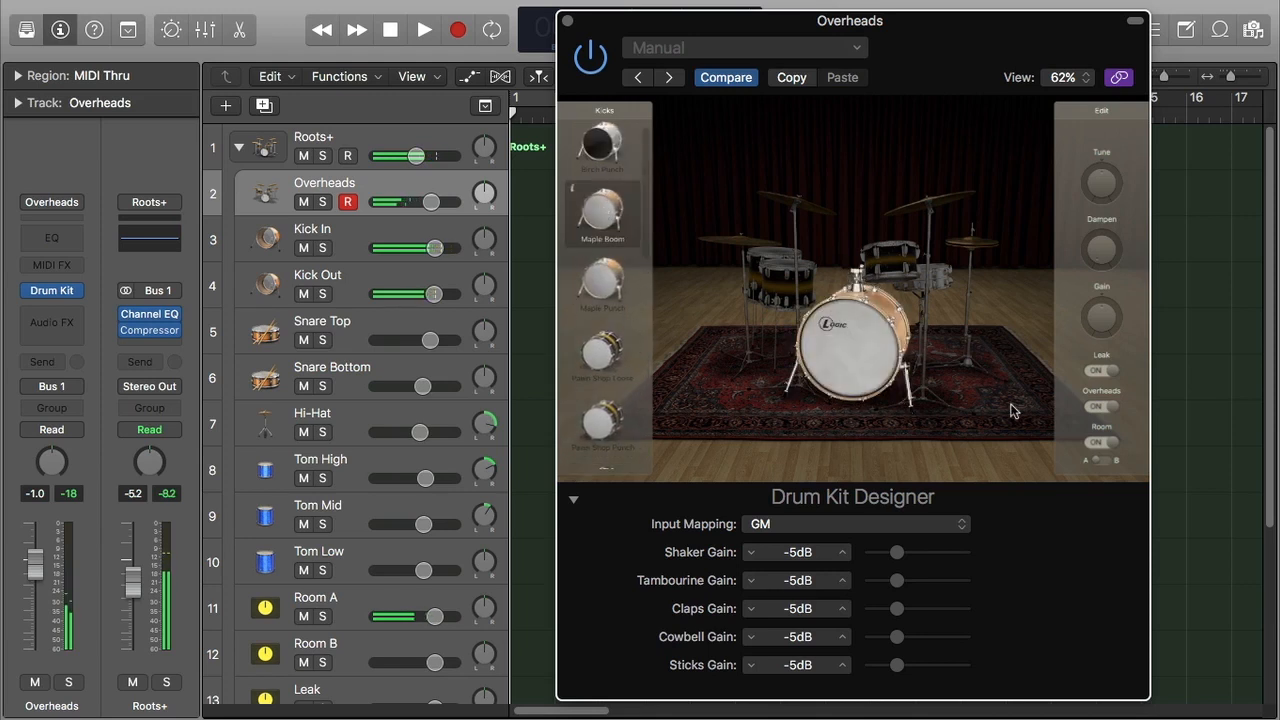
Step: Compare the Roots+ stack's separate tracks with the single Inst 2 track, and view the available preset kits without loading one
scroll(397, 418, "down", 4)
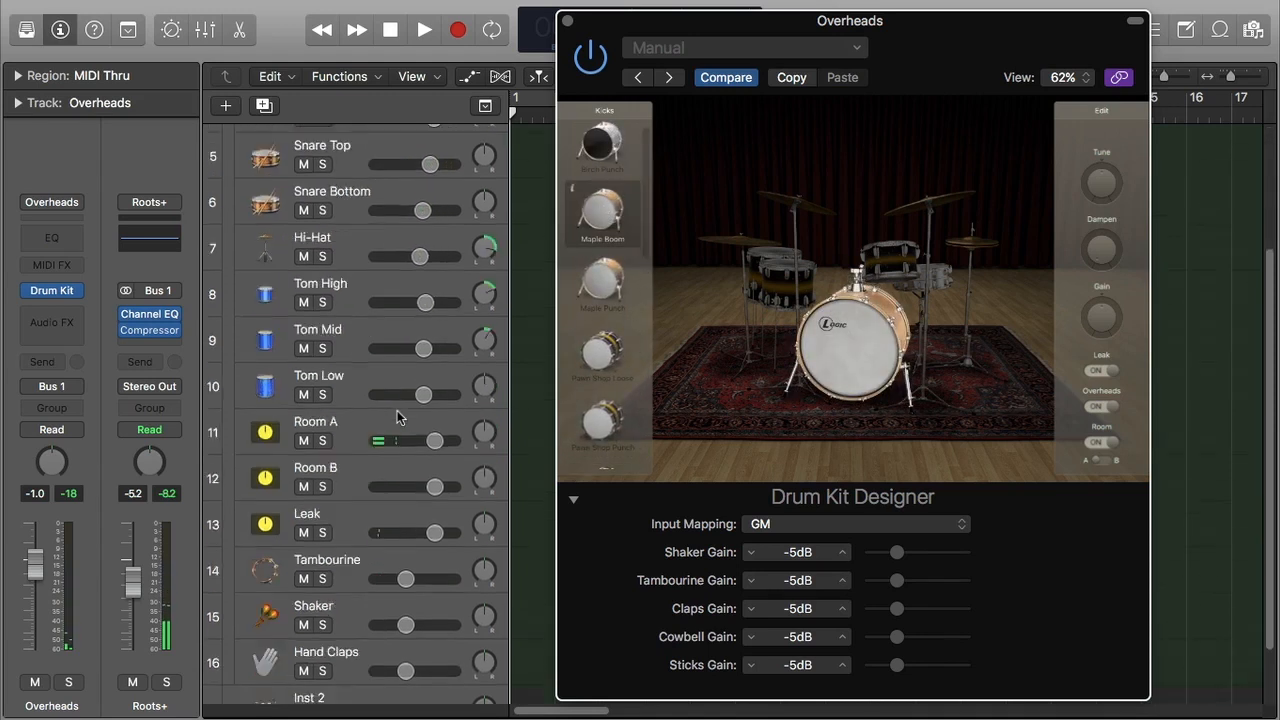
scroll(397, 418, "down", 1)
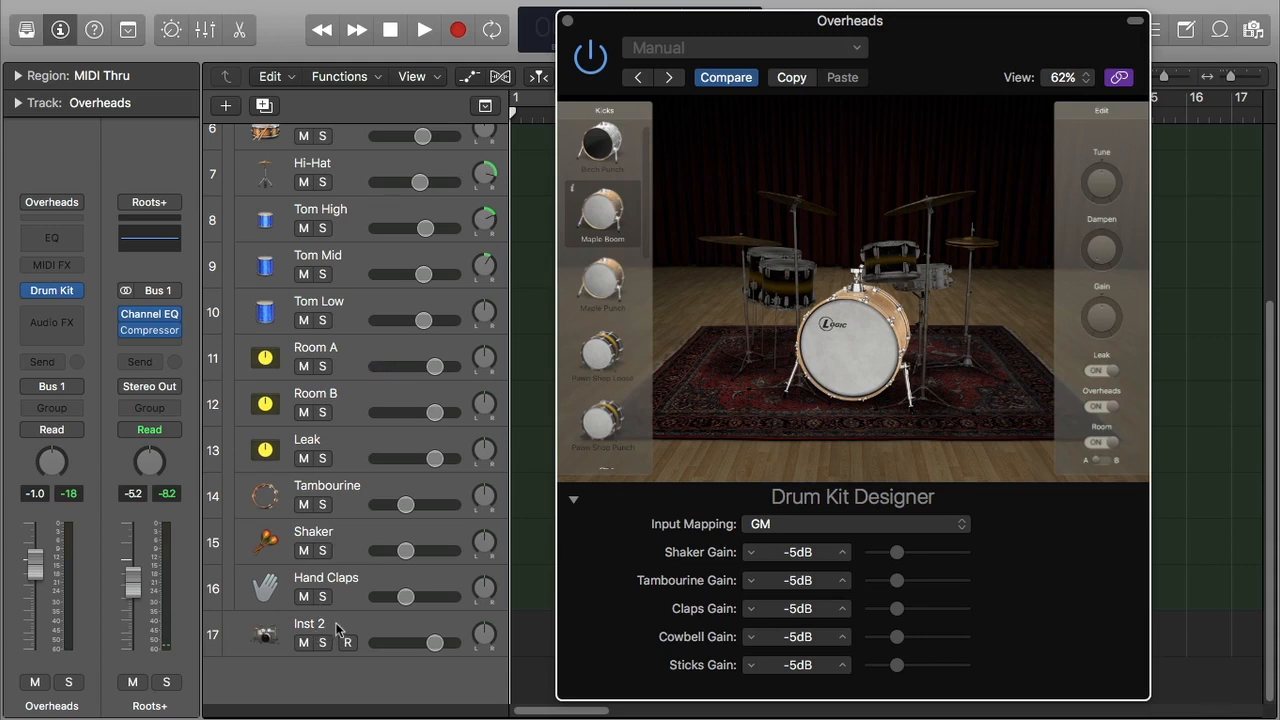
scroll(343, 612, "up", 5)
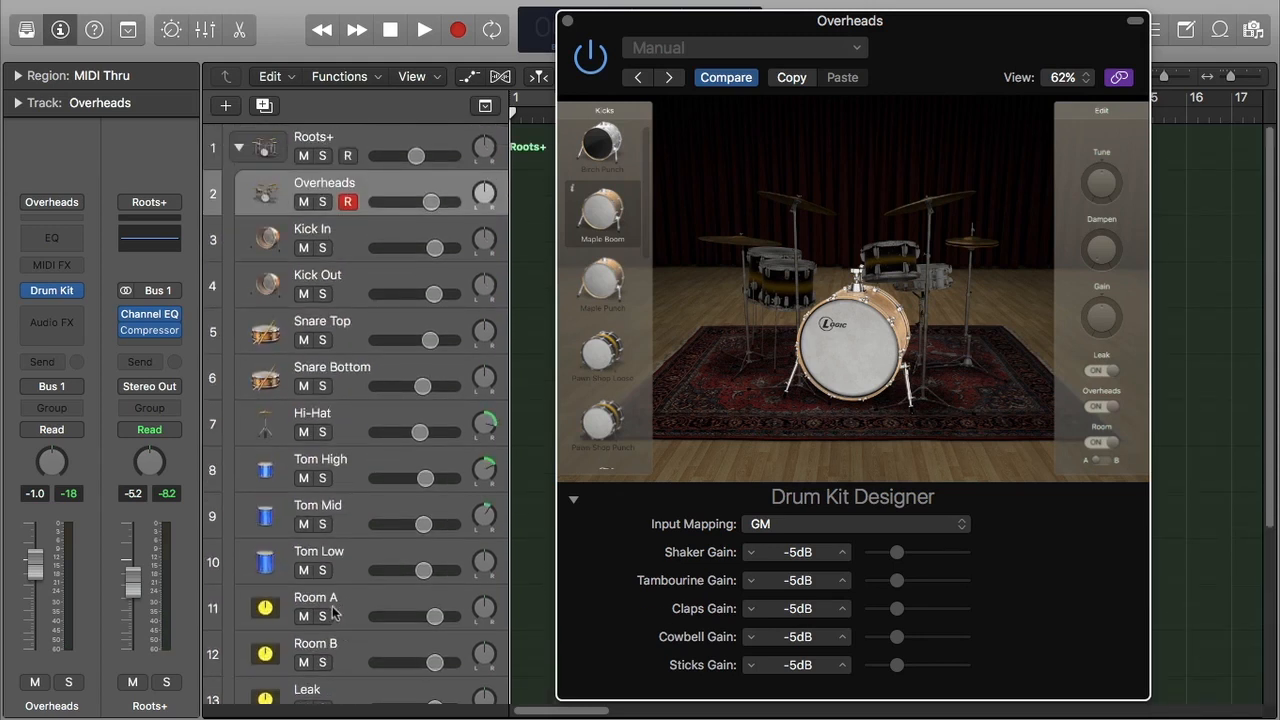
scroll(343, 614, "down", 5)
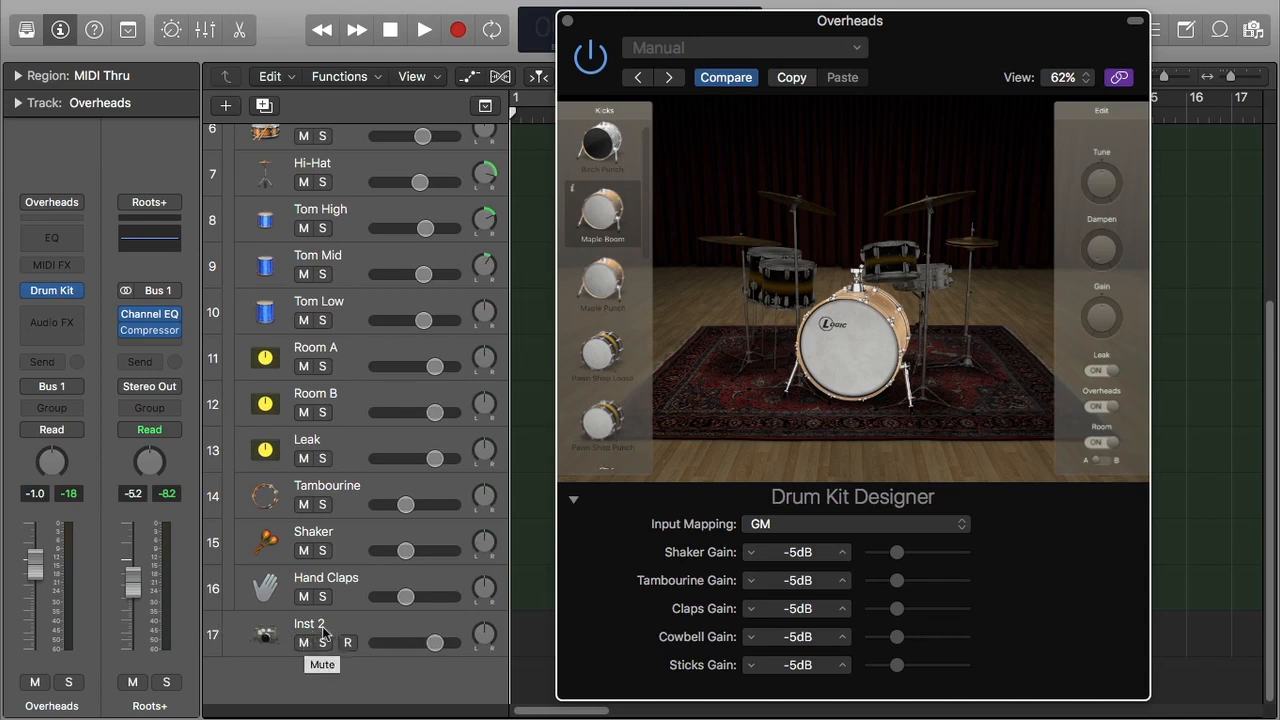
scroll(345, 628, "up", 5)
scroll(348, 628, "up", 1)
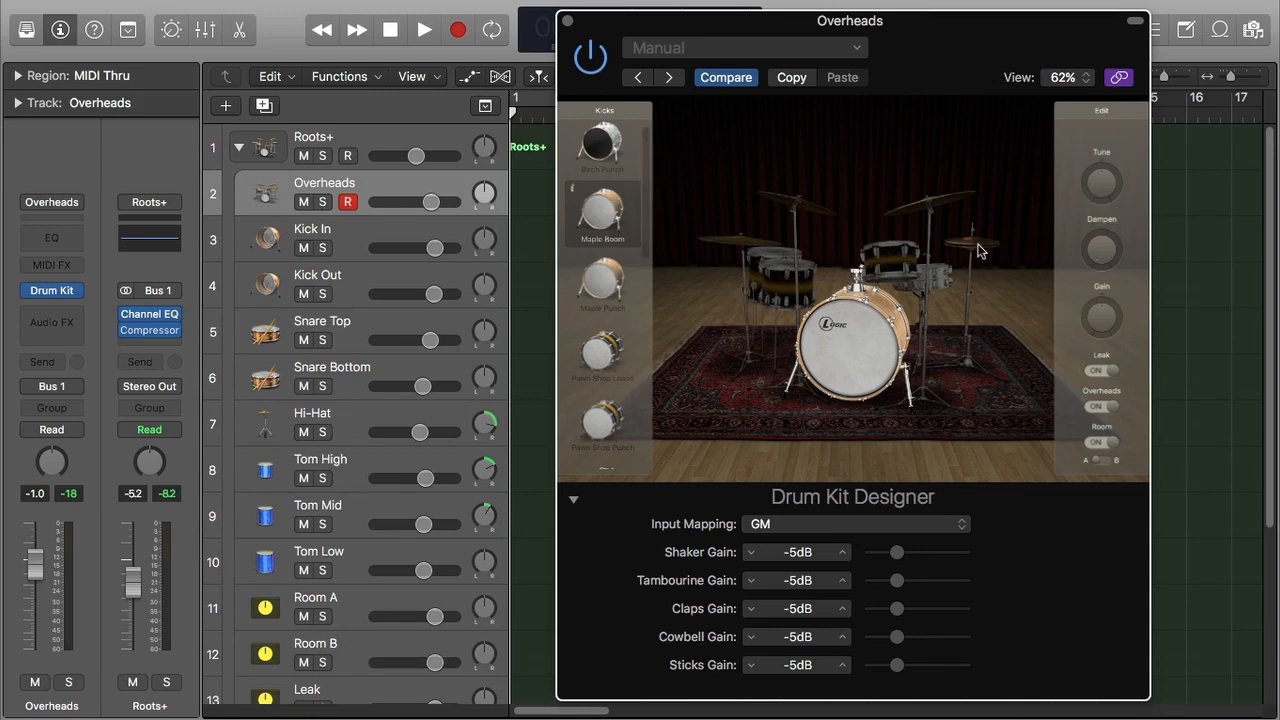
left_click(775, 50)
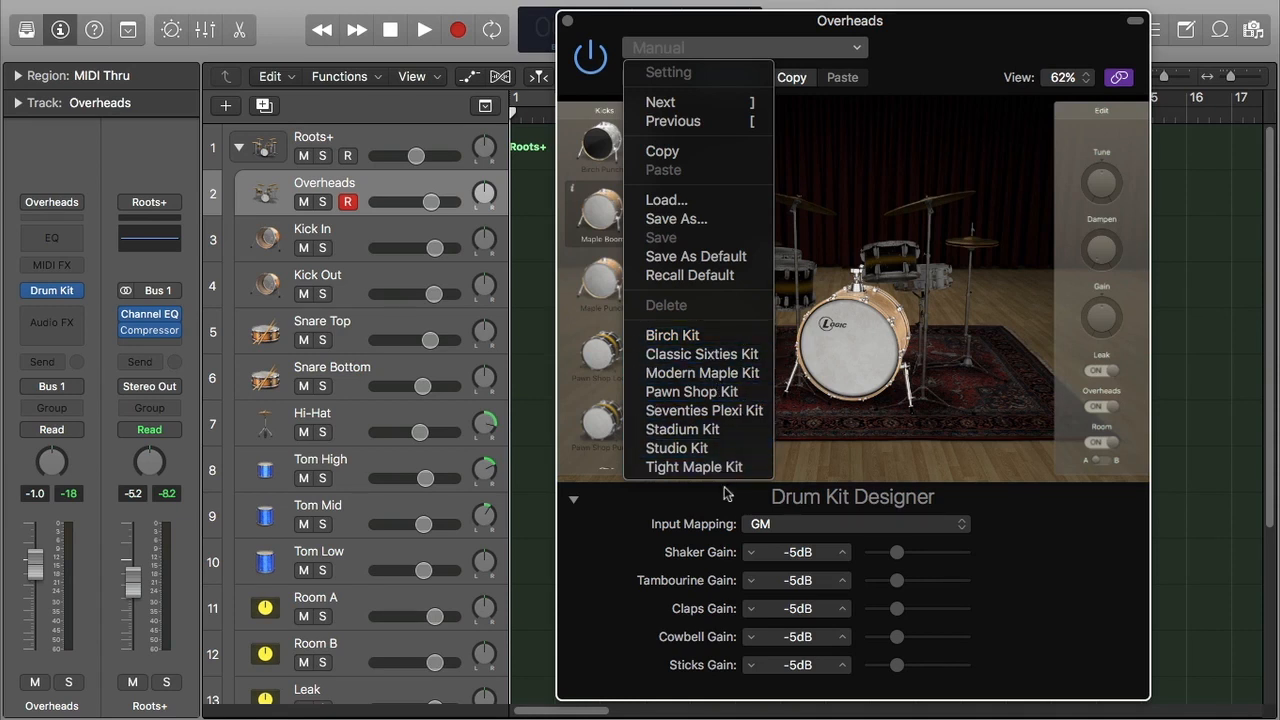
left_click(958, 65)
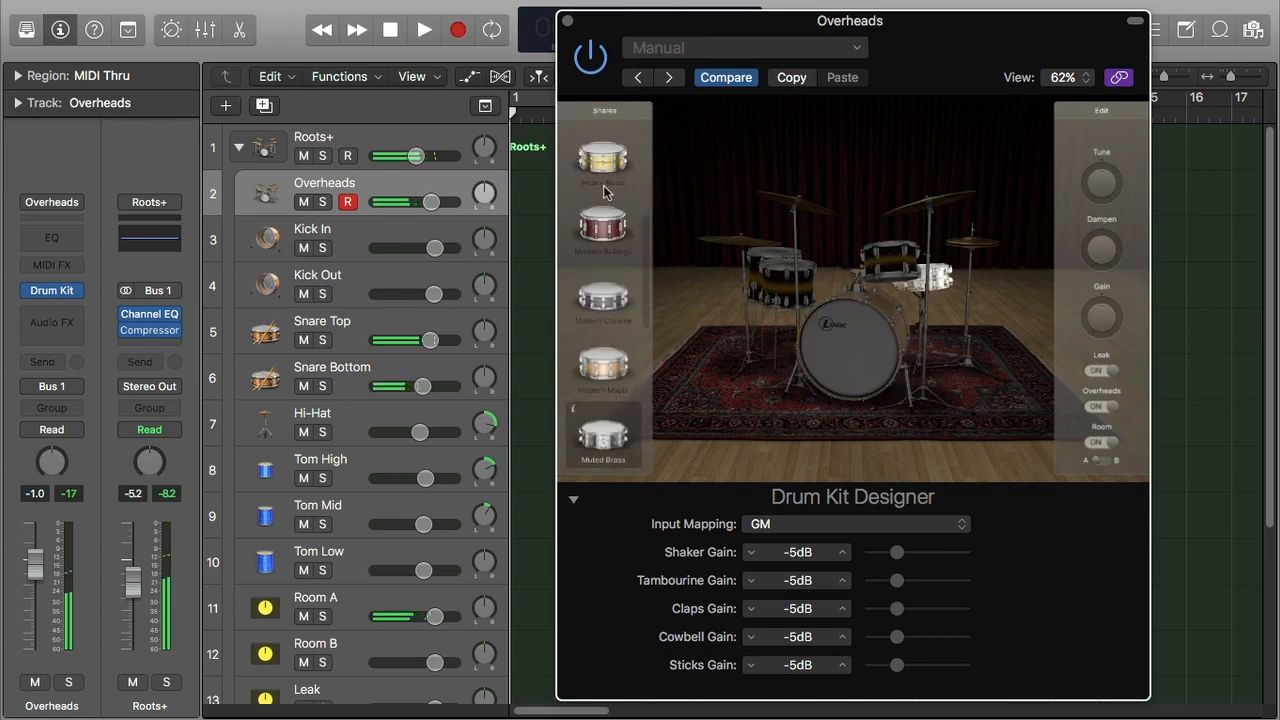
Step: Audition several snares, including Studio Maple and Vintage Maple, and replace the kit's snare with Modern Chrome
scroll(603, 186, "down", 8)
left_click(604, 290)
left_click(604, 233)
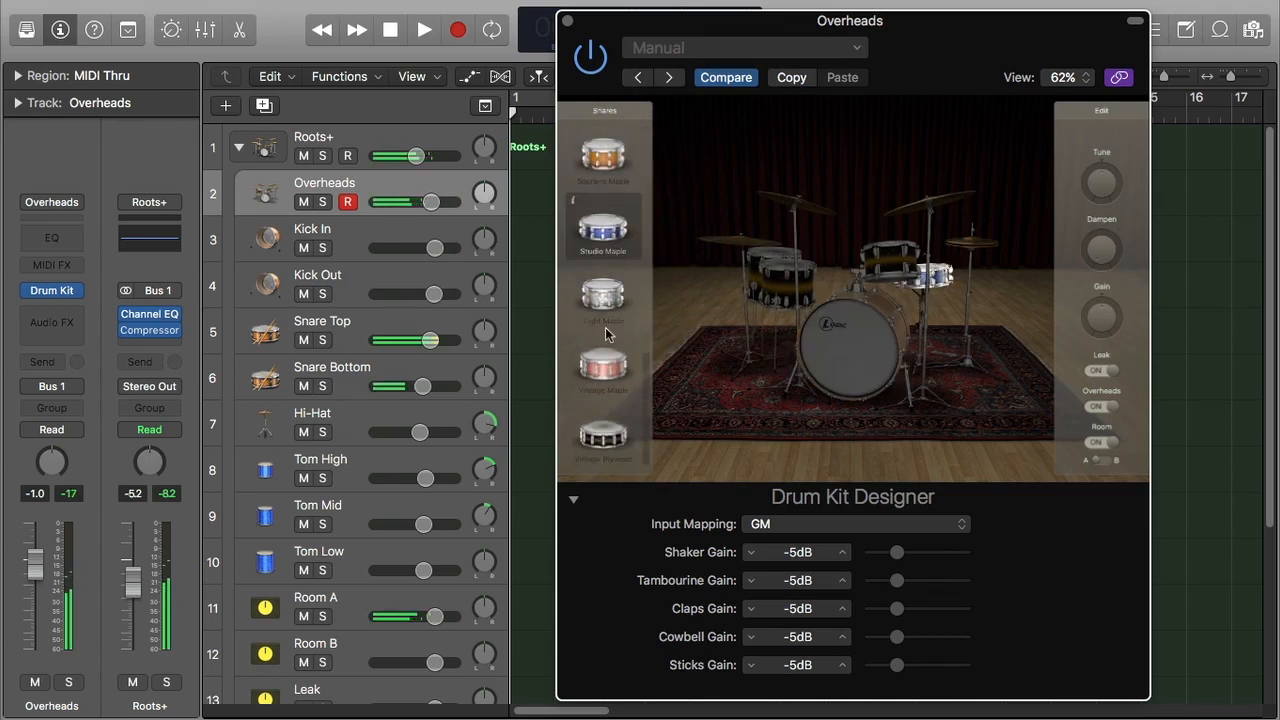
left_click(606, 366)
left_click(605, 435)
scroll(614, 288, "up", 5)
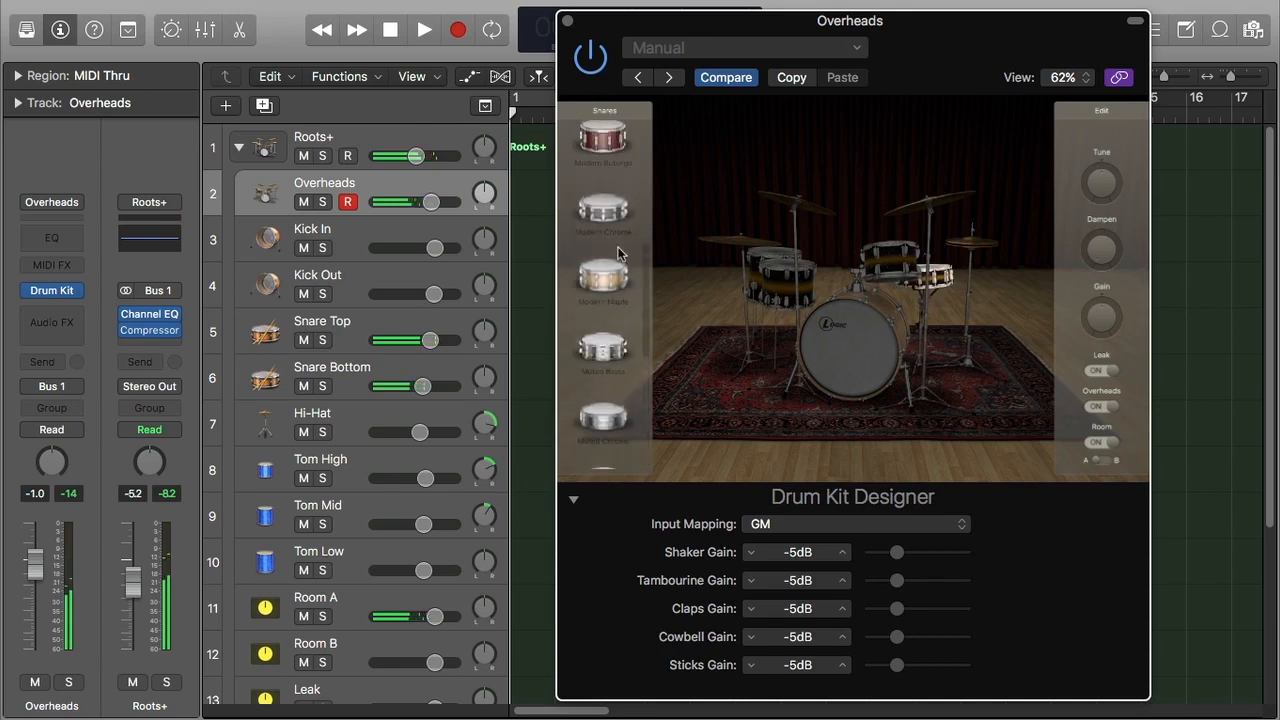
left_click(616, 231)
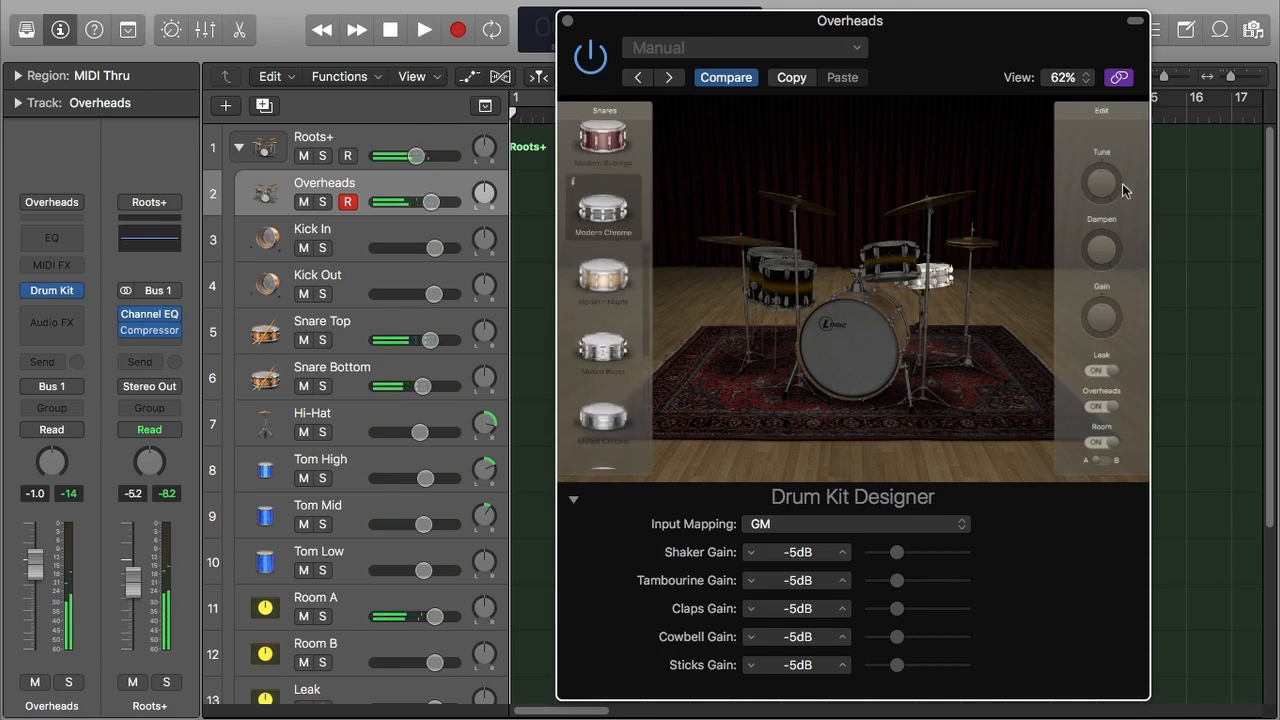
mouse_move(1088, 333)
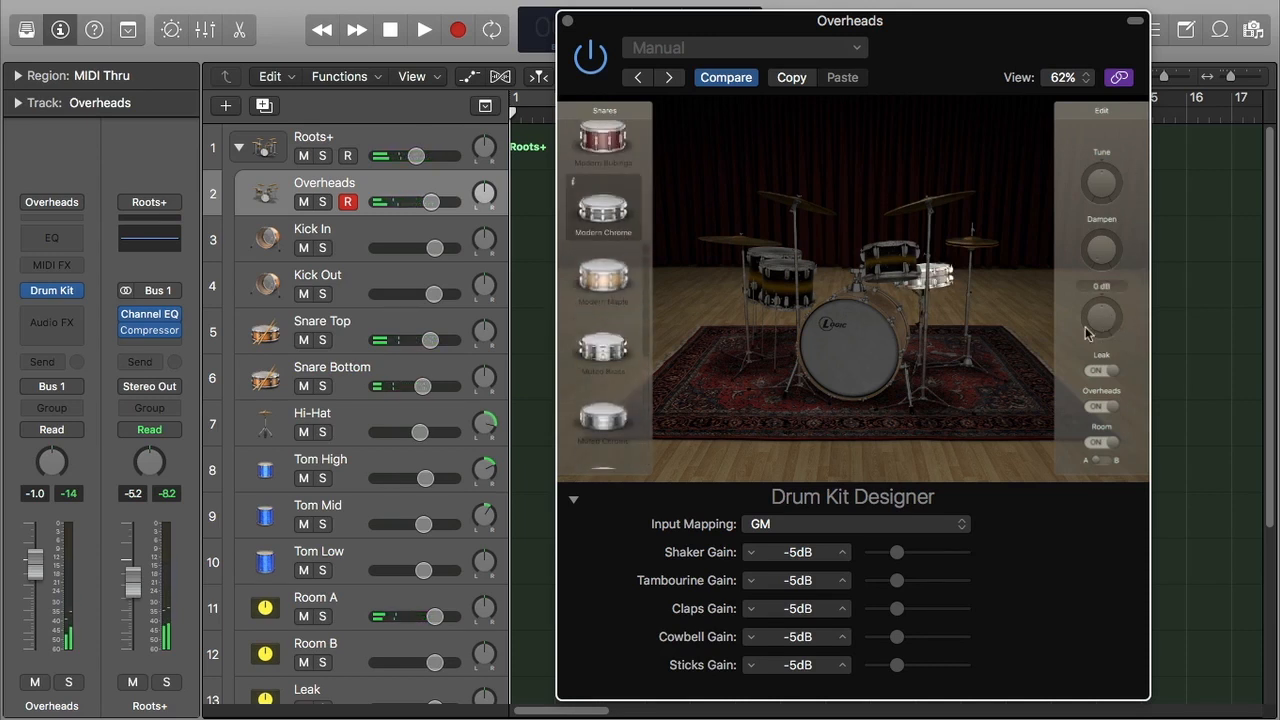
Step: Show the tom choices, audition Studio and Classic Sixties, and return to the Pawn Shop toms
left_click(785, 272)
scroll(615, 214, "down", 4)
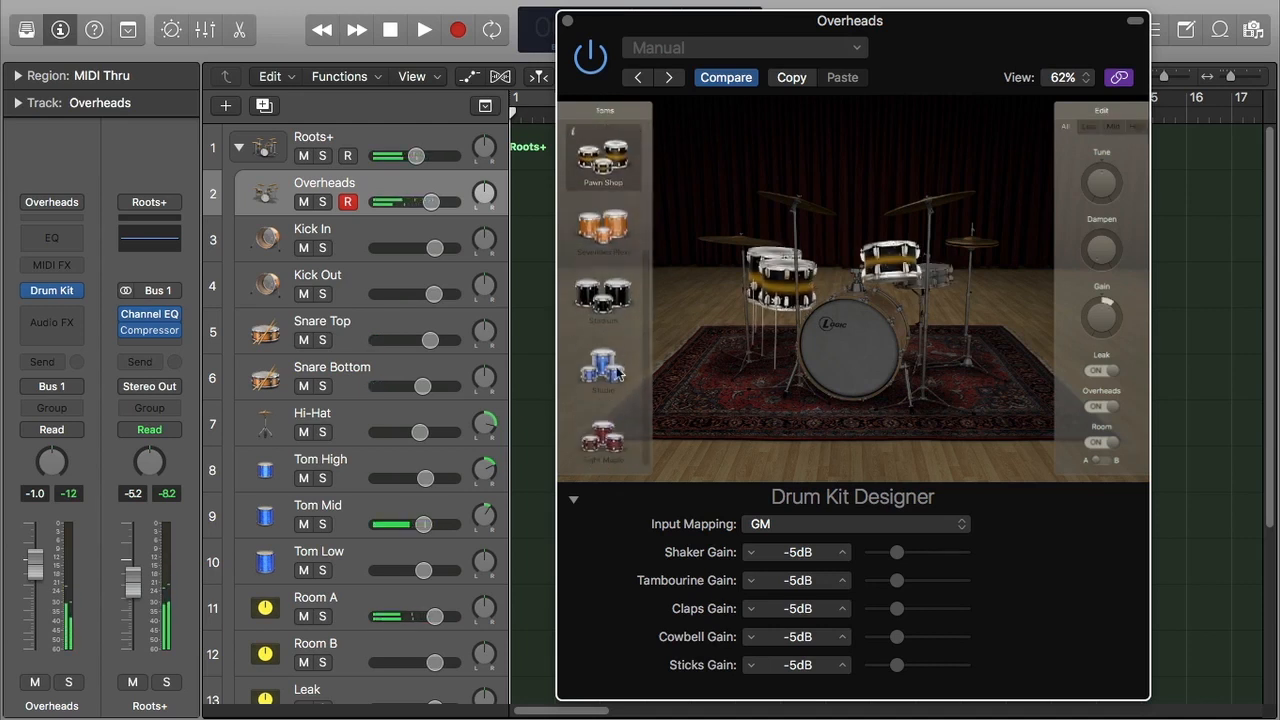
left_click(619, 373)
scroll(612, 257, "up", 6)
left_click(609, 250)
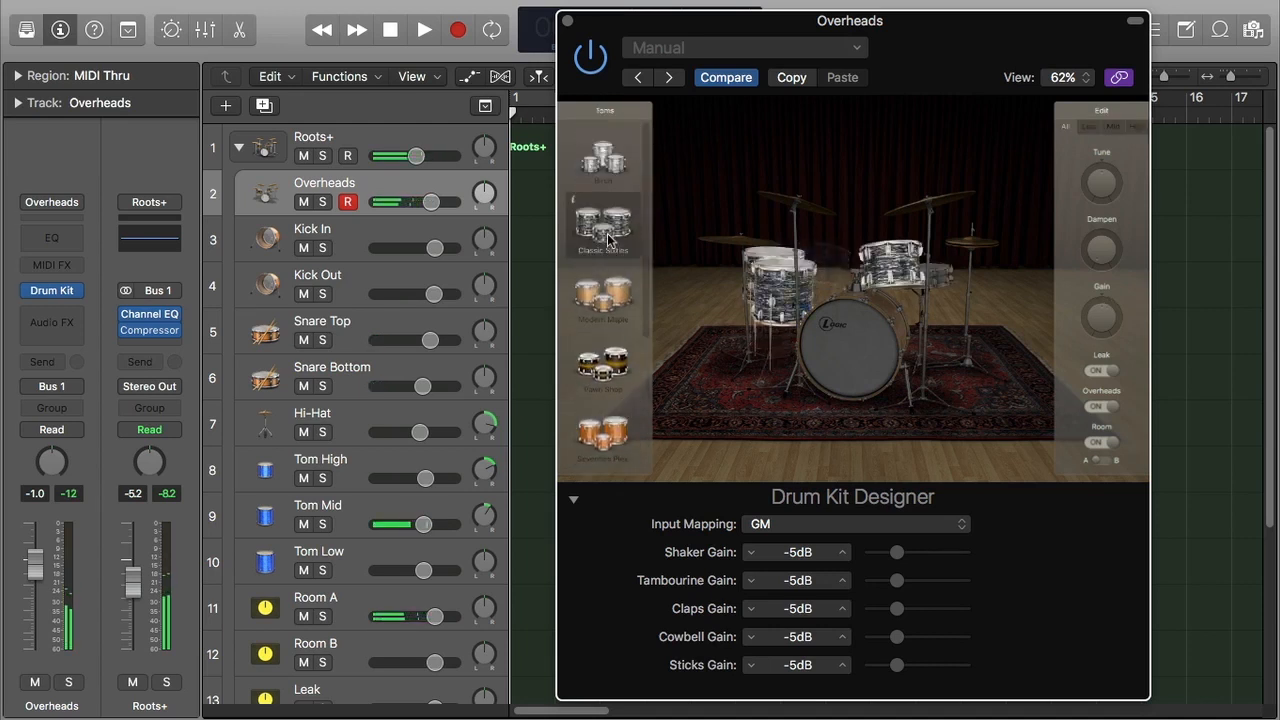
left_click(615, 378)
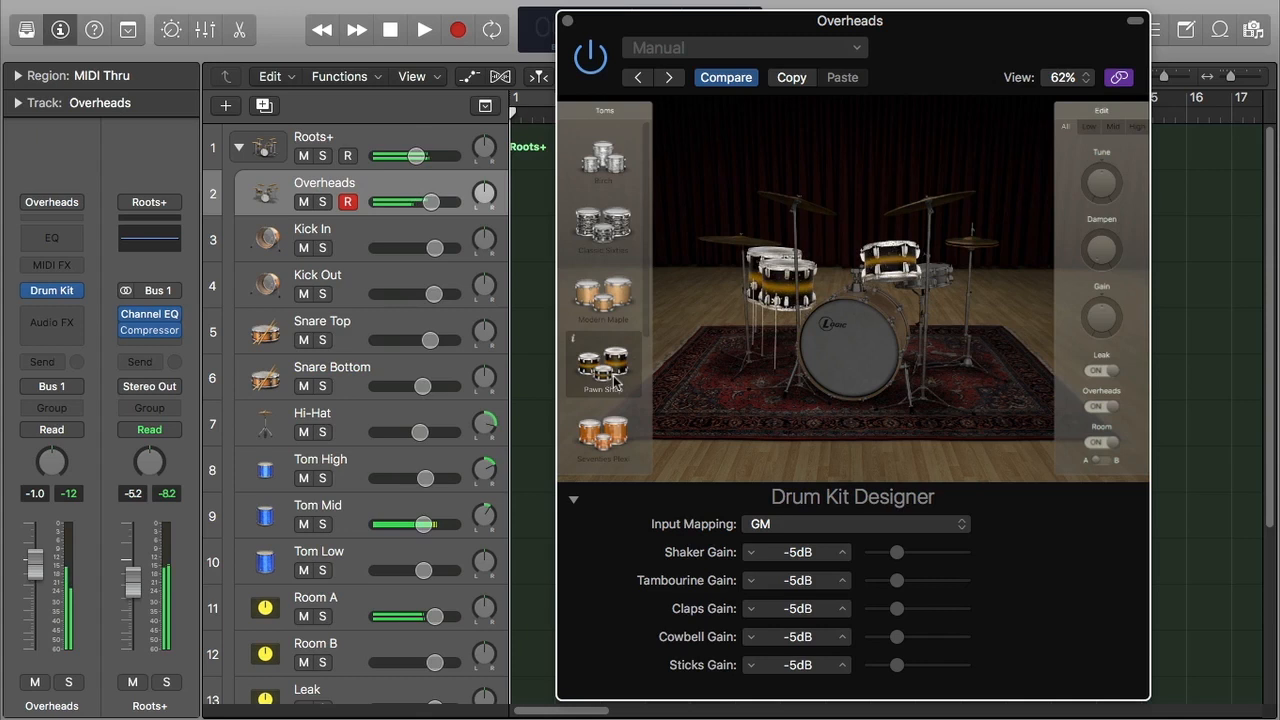
Step: Show the exchange and edit options for the ride cymbal and those for the crash cymbals
left_click(743, 246)
scroll(626, 237, "up", 3)
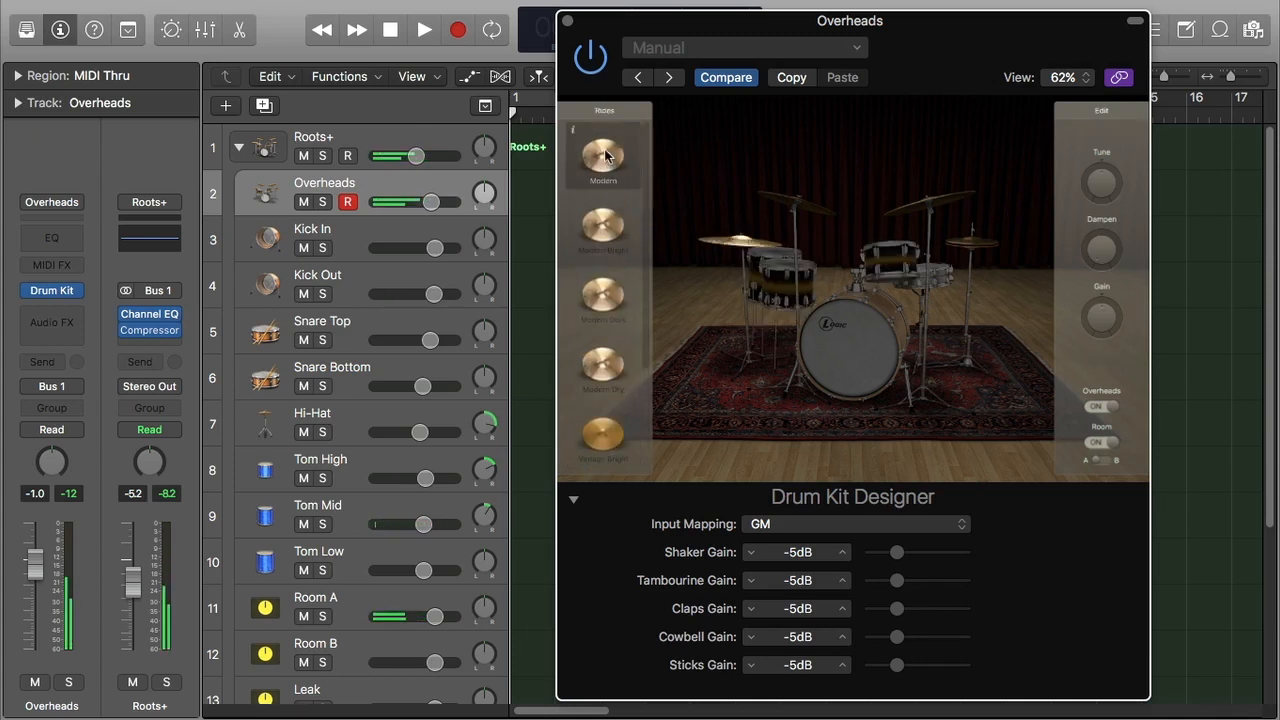
left_click(796, 204)
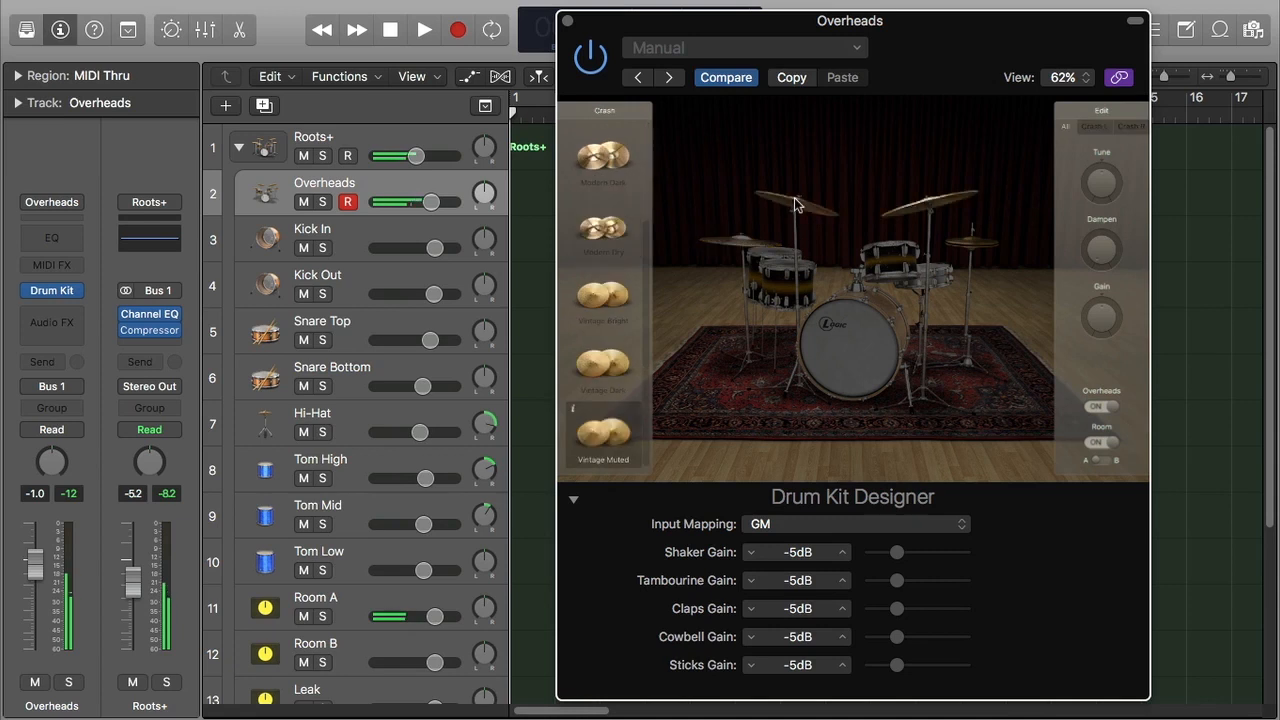
Step: Switch the crash cymbals to Vintage Bright and, after trying other hi-hats, set the hi-hats to Vintage Dark
left_click(619, 239)
left_click(615, 299)
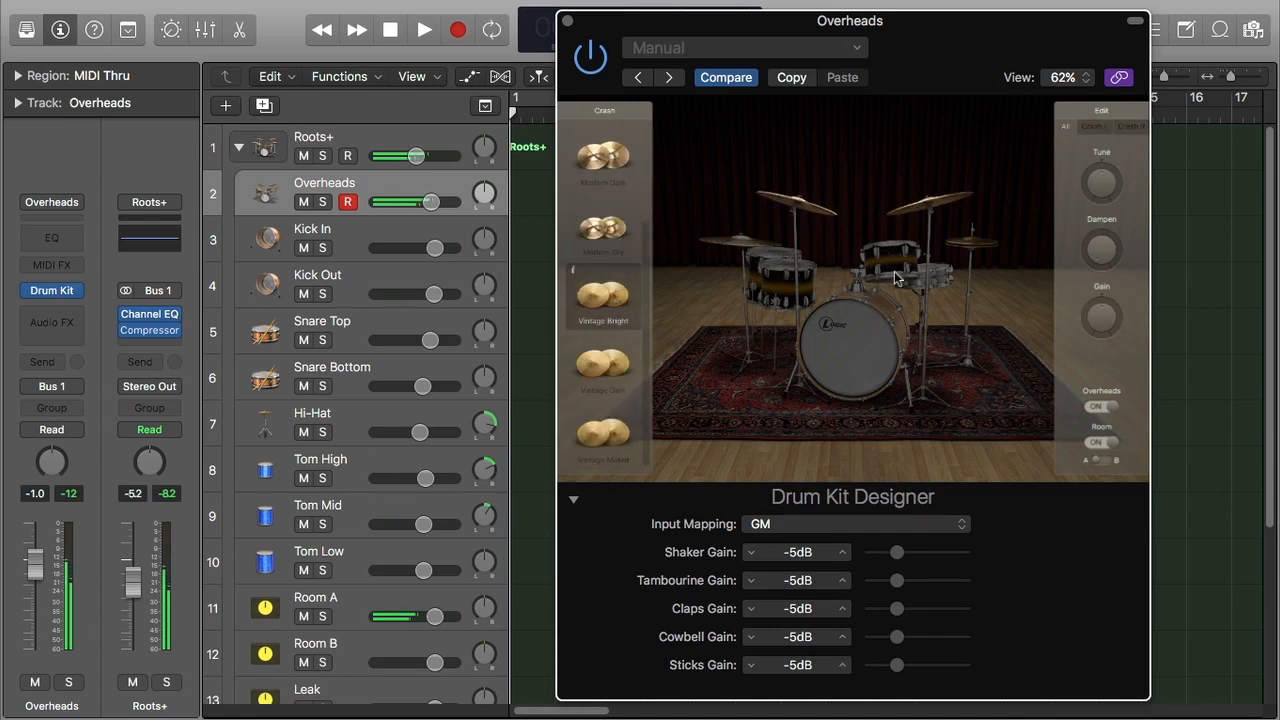
left_click(967, 244)
left_click(630, 227)
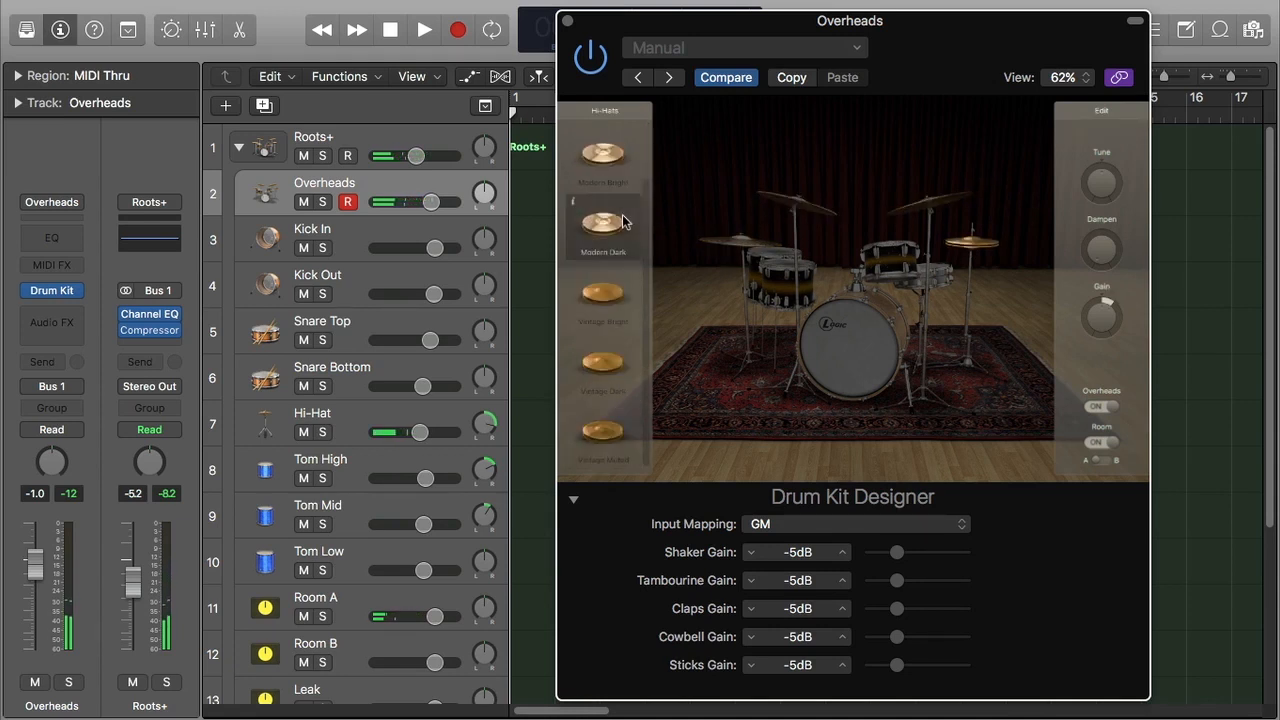
left_click(610, 297)
left_click(613, 369)
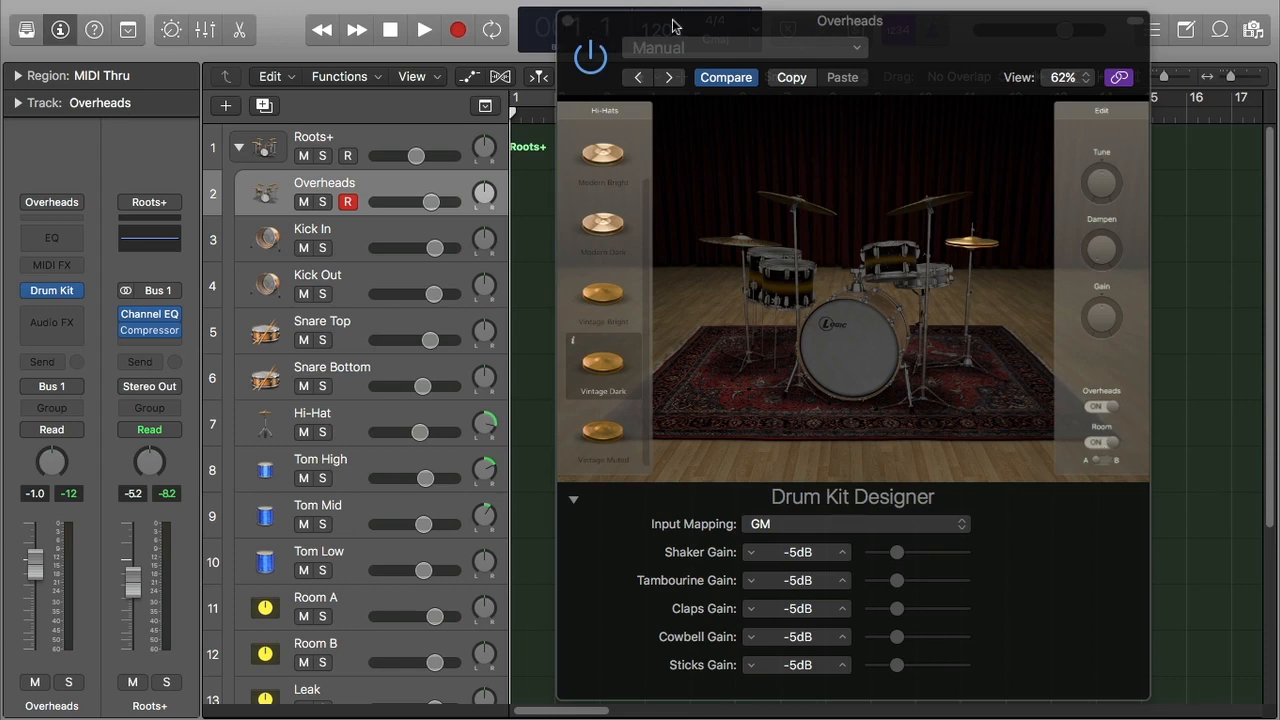
left_click(569, 24)
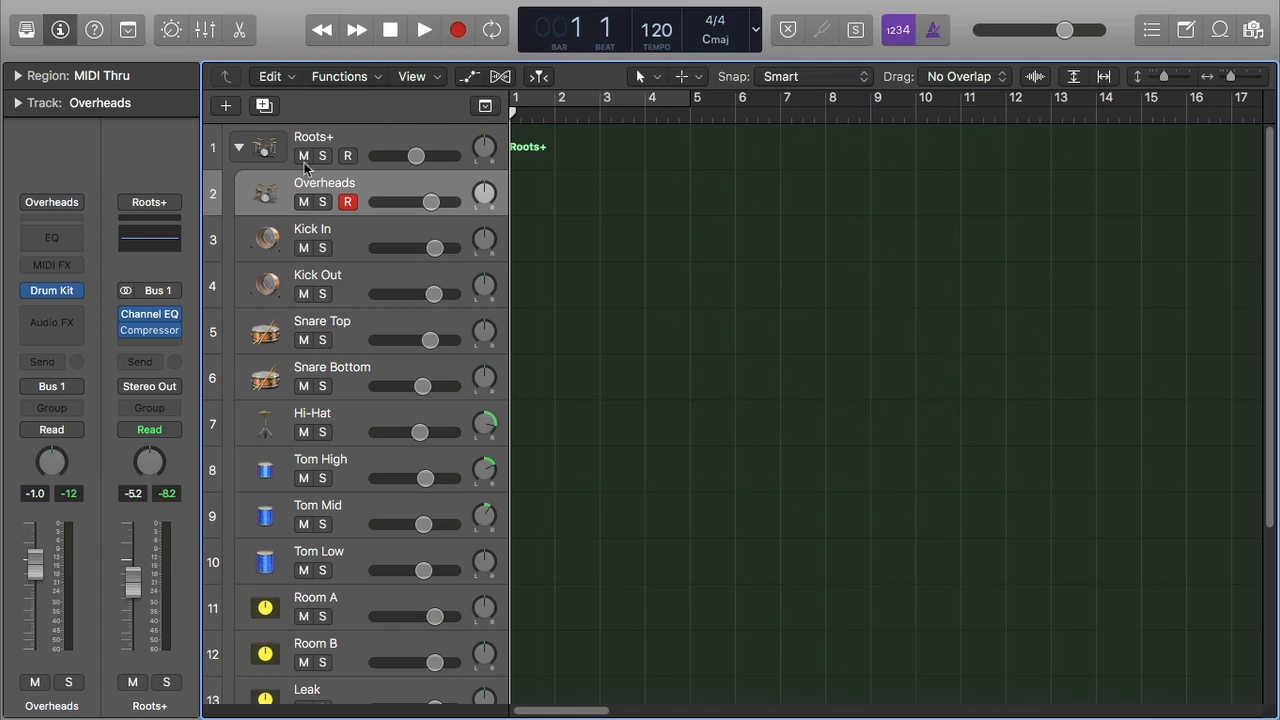
Step: Collapse the Roots+ stack and use the Pencil tool to draw a four-bar region from bar 1 on the Inst 2 track
left_click(241, 150)
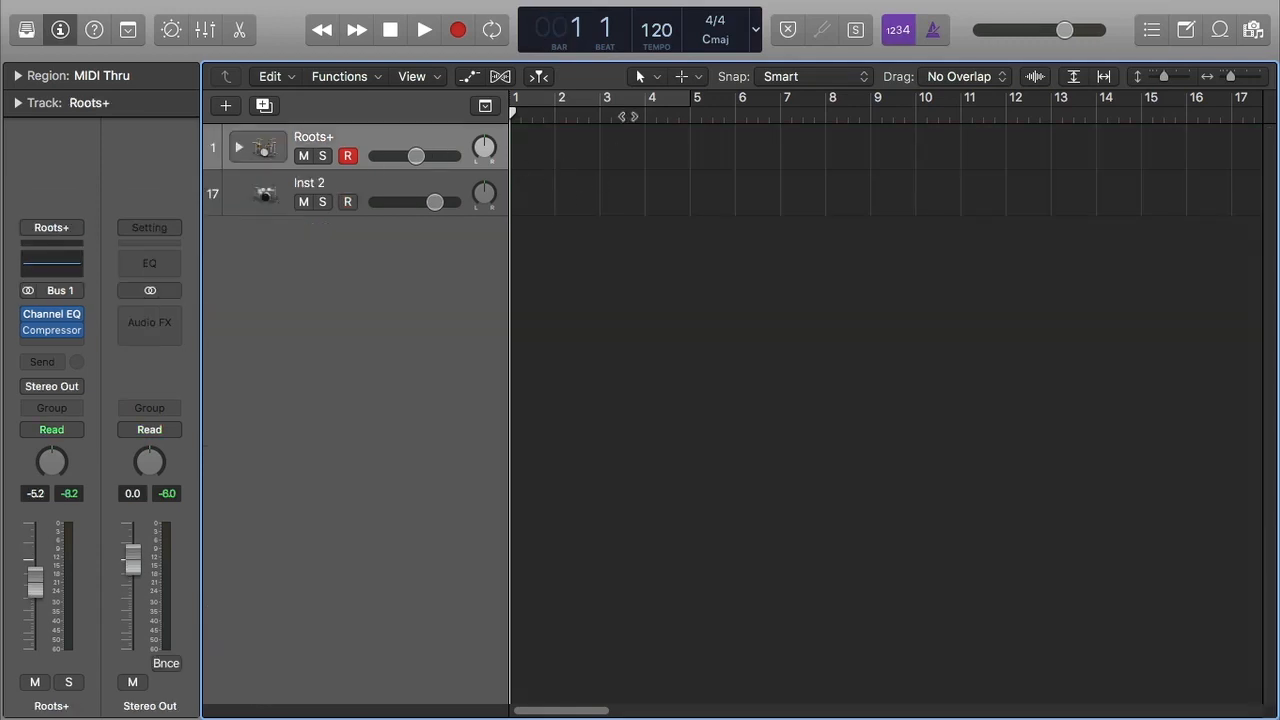
left_click(690, 77)
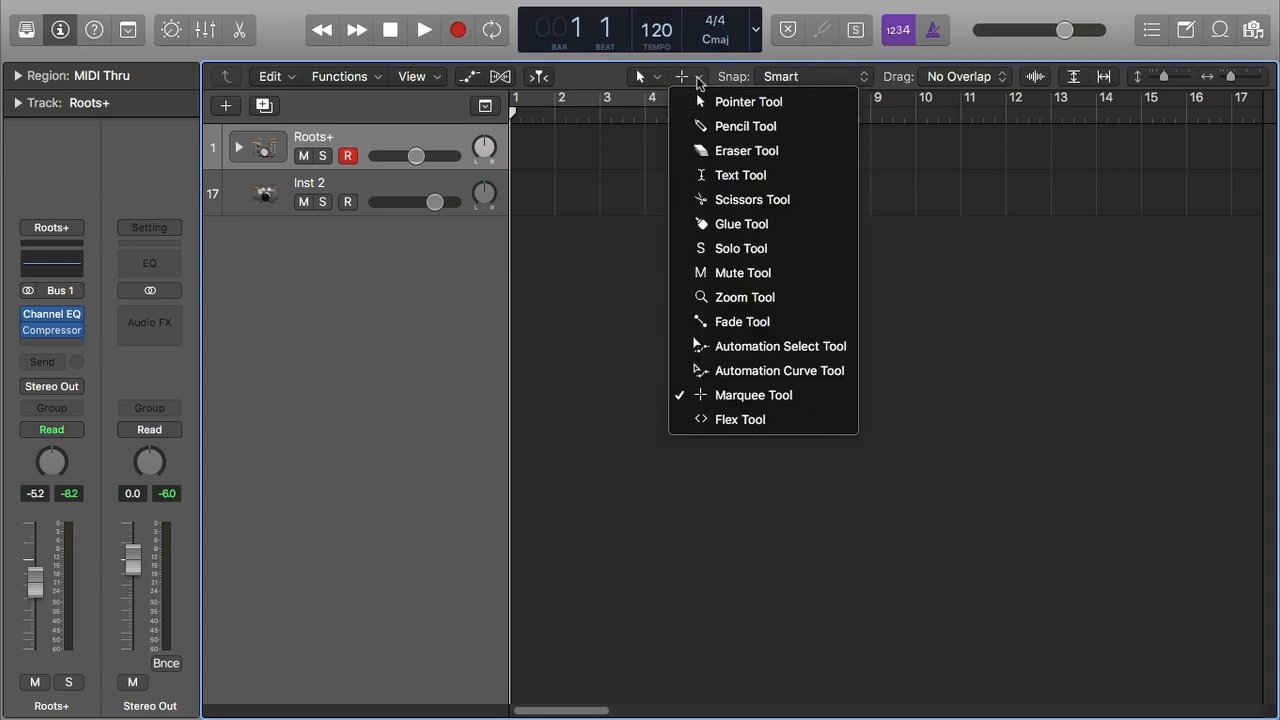
left_click(745, 127)
left_click(528, 207)
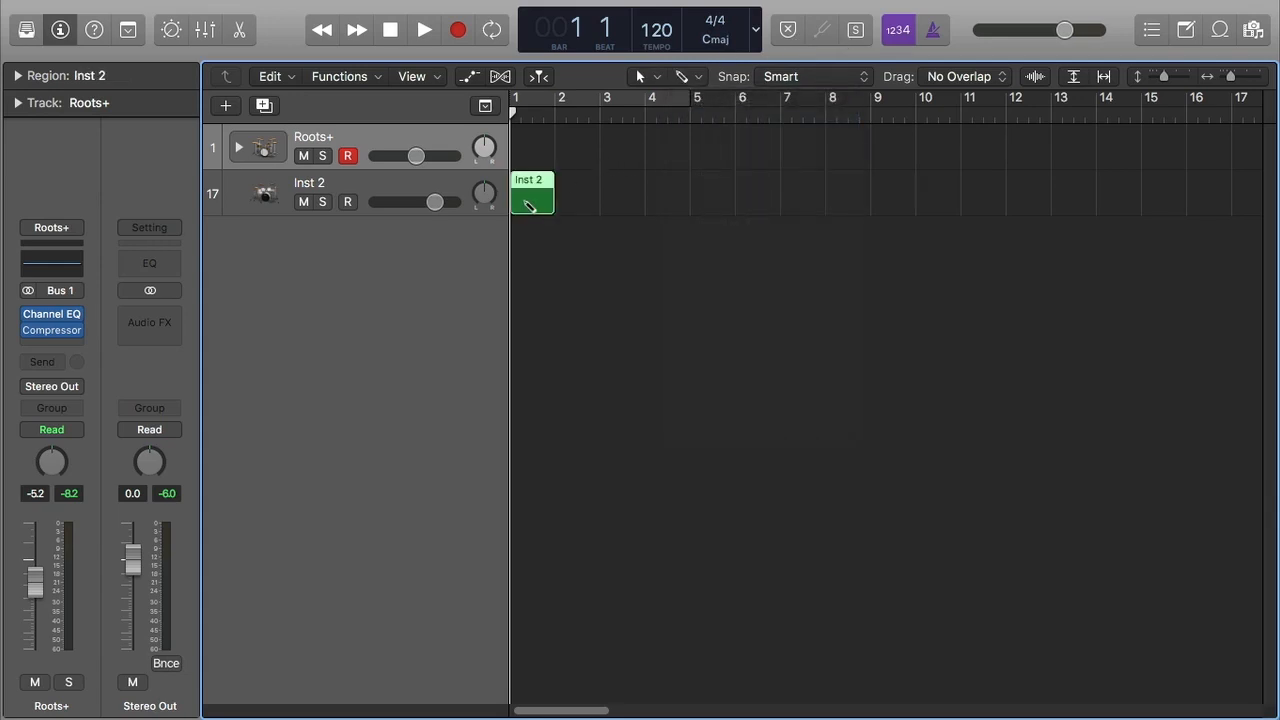
left_click_drag(550, 200, 689, 199)
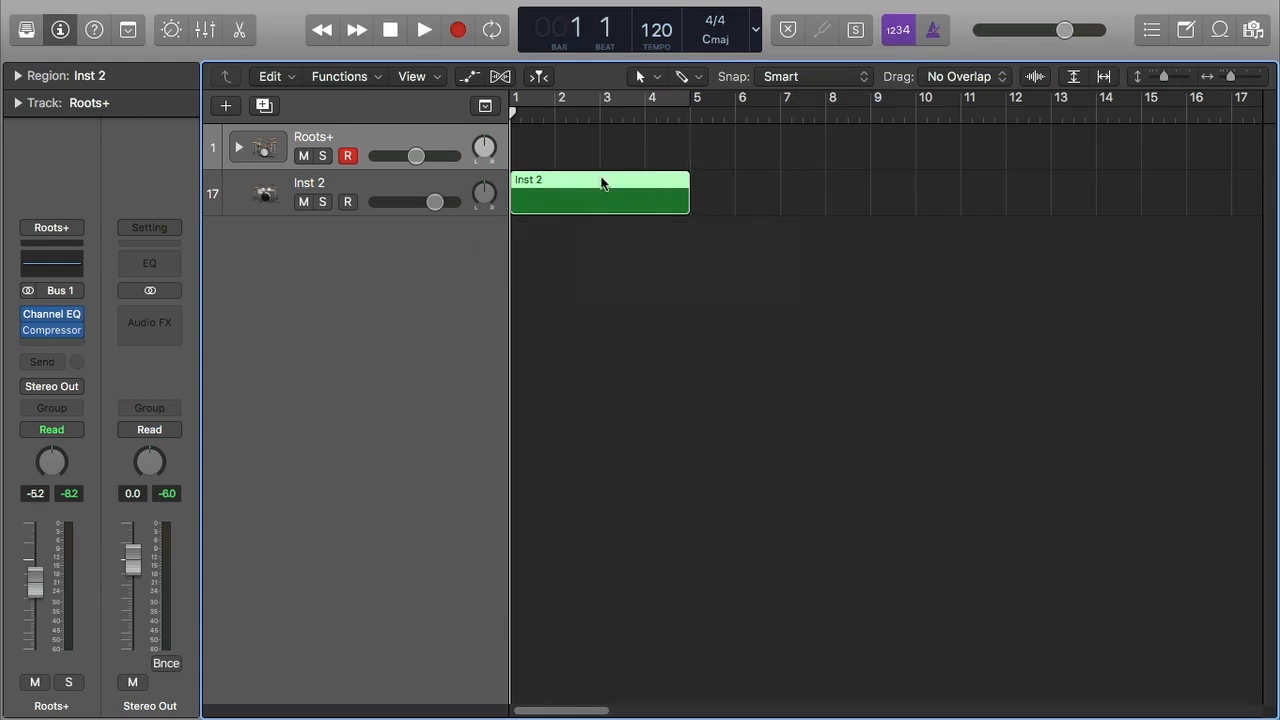
Step: Open the Inst 2 region in an enlarged Piano Roll and add two B0 kick notes an eighth note apart from bar 1
double_click(601, 183)
left_click_drag(660, 497, 676, 159)
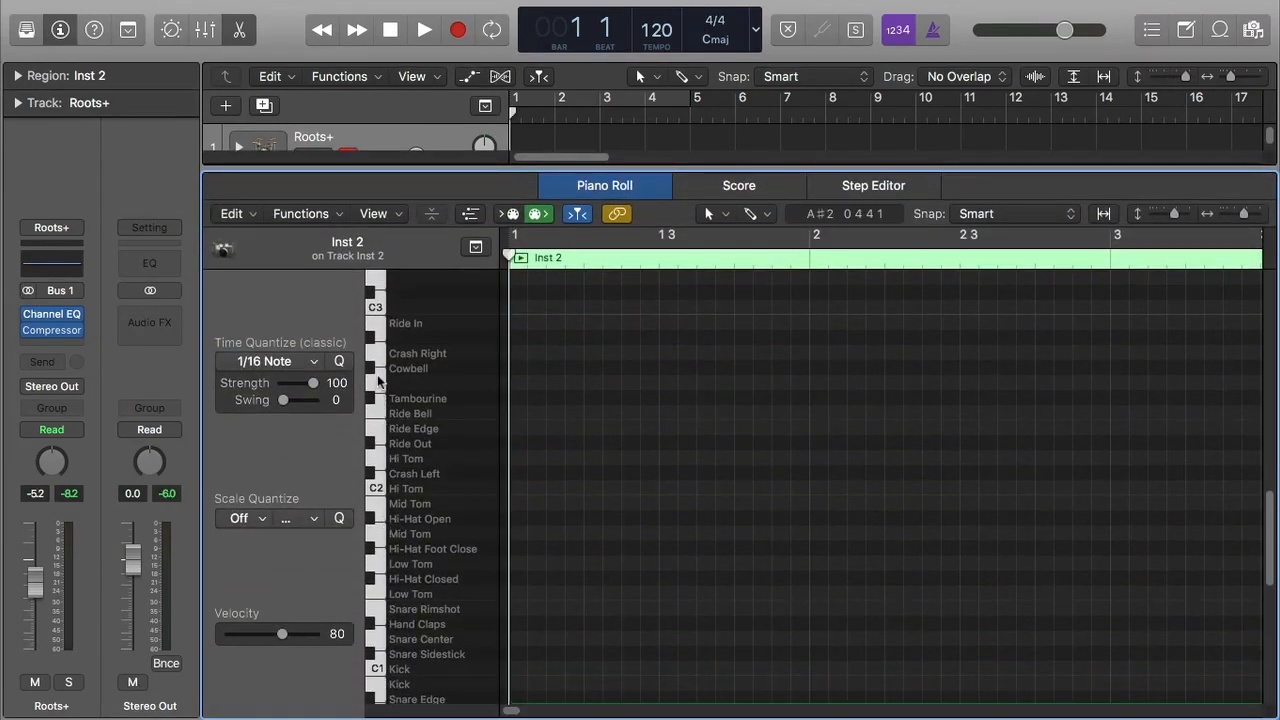
scroll(410, 566, "down", 3)
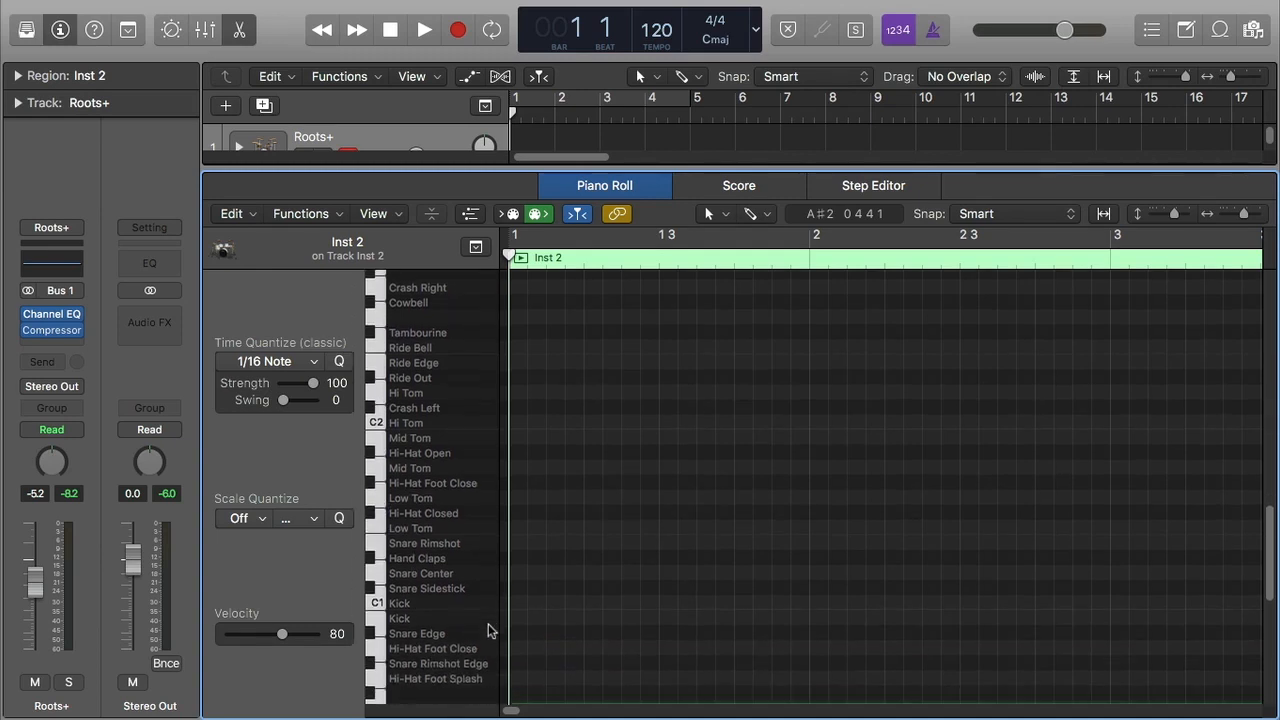
left_click(518, 619, "super")
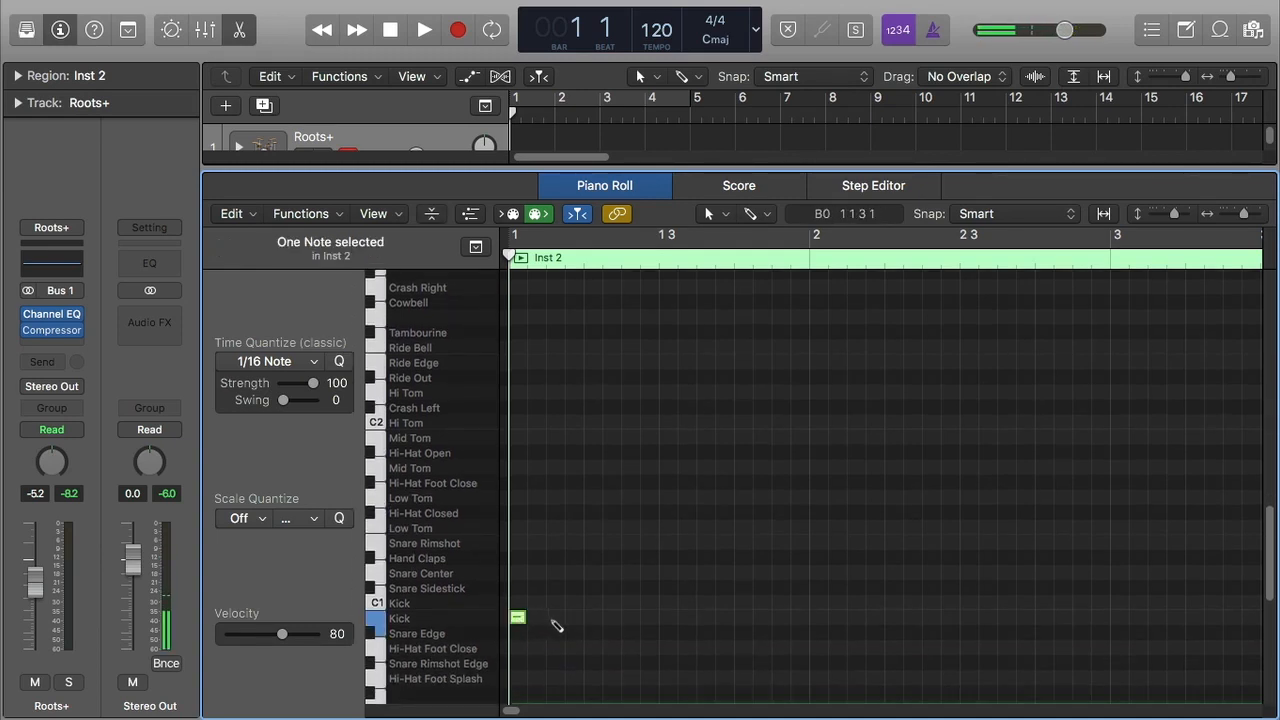
left_click(556, 619, "super")
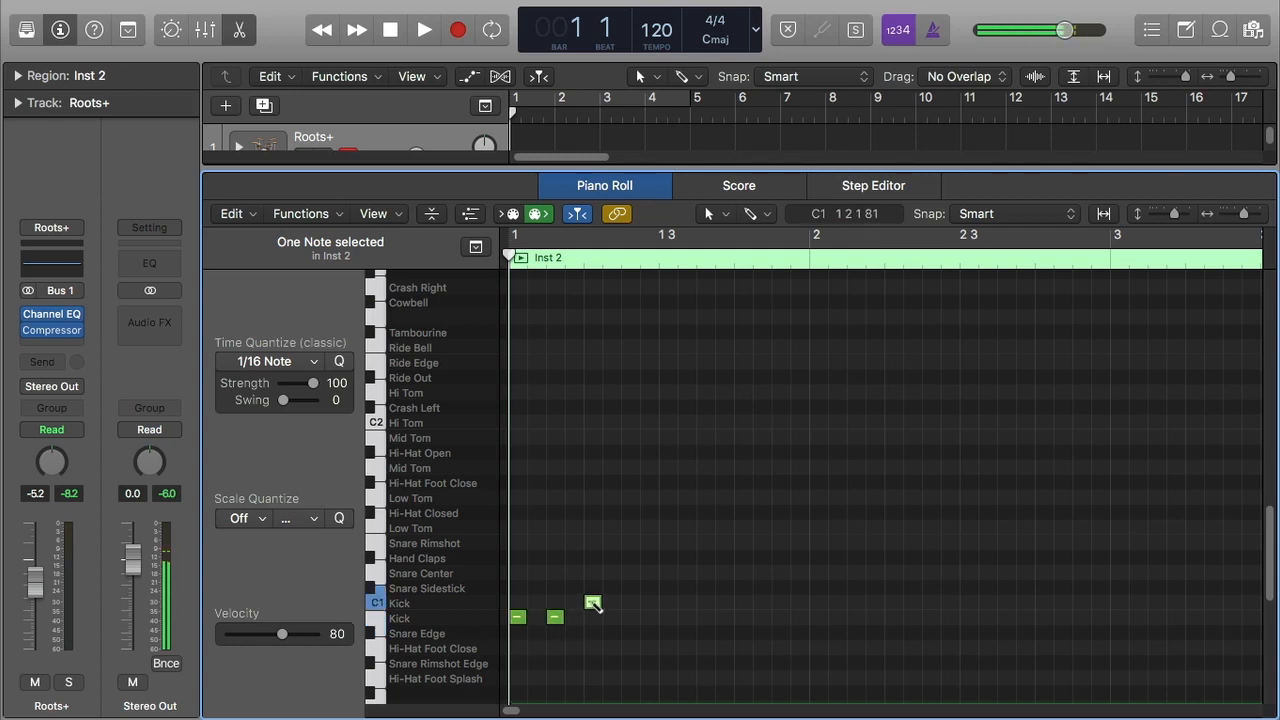
Step: Place a Snare Sidestick note on beat 2 and delete the misplaced C1 kick note below it
left_click(592, 589, "super")
left_click_drag(593, 591, 594, 606)
right_click(594, 606)
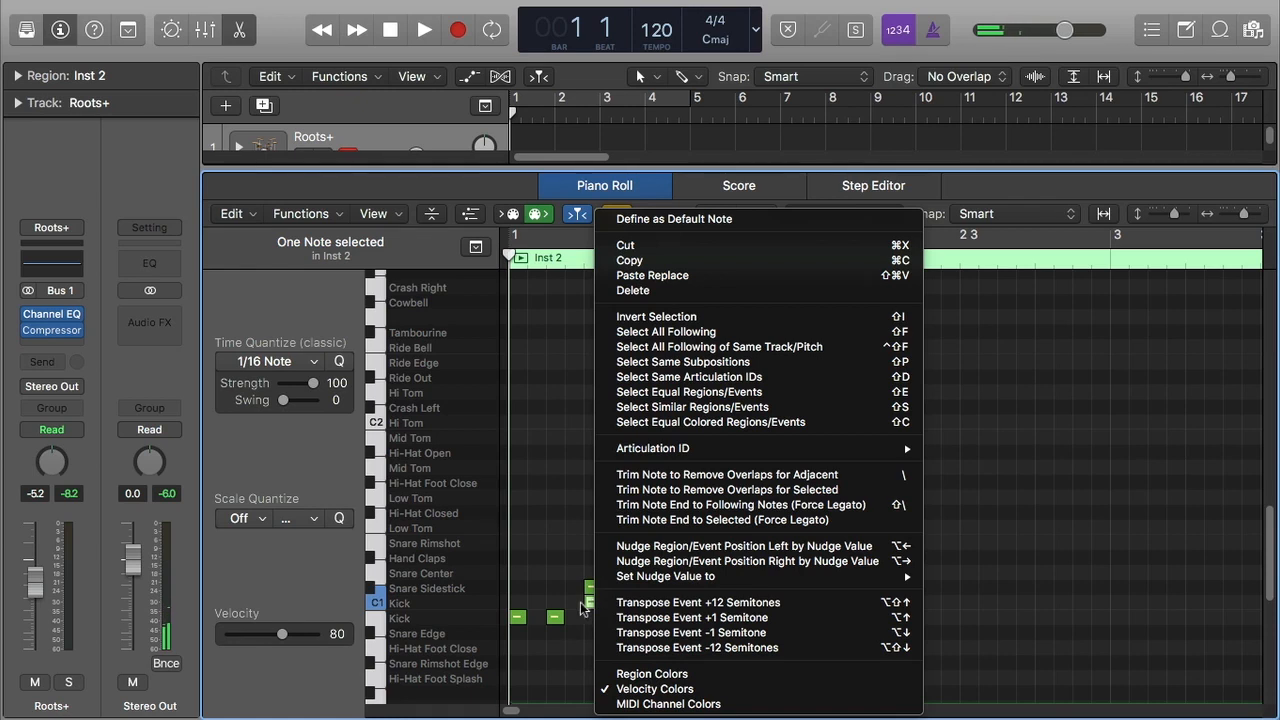
left_click(677, 292)
Step: Play the kick and sidestick pattern repeatedly from the start and turn on cycle mode for bars 1 to 4
key("space")
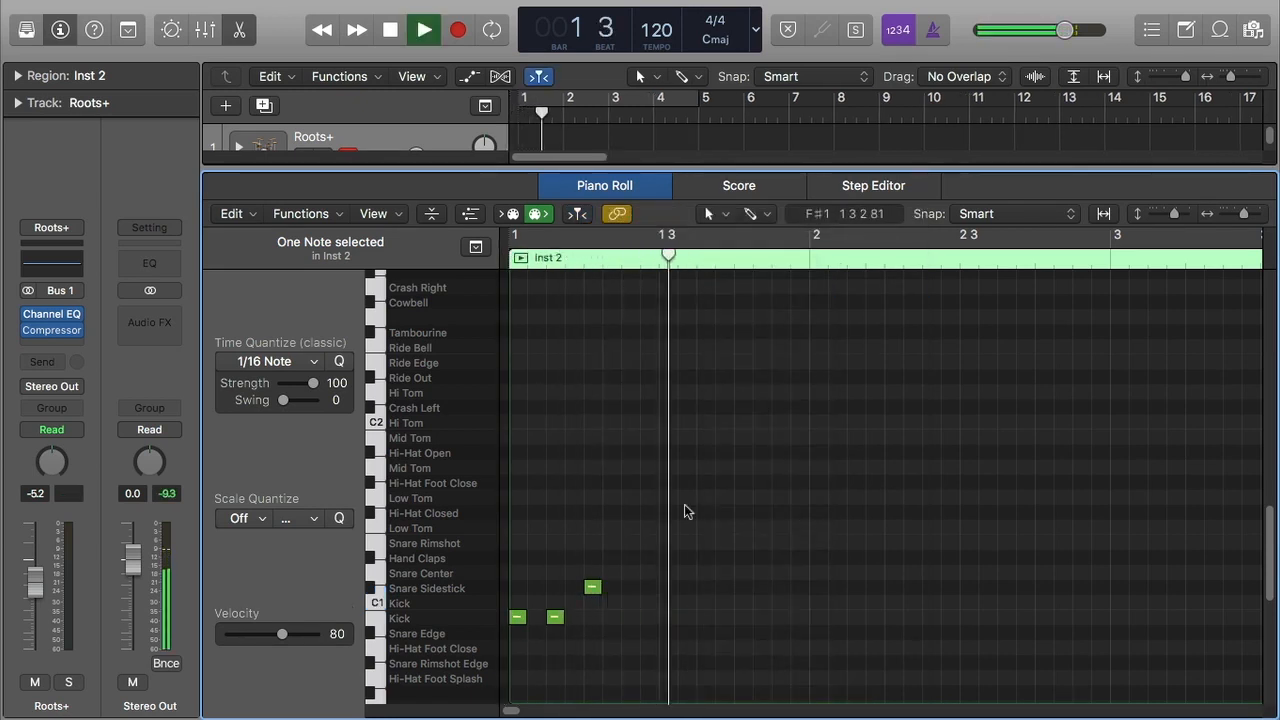
key("space")
key("Return")
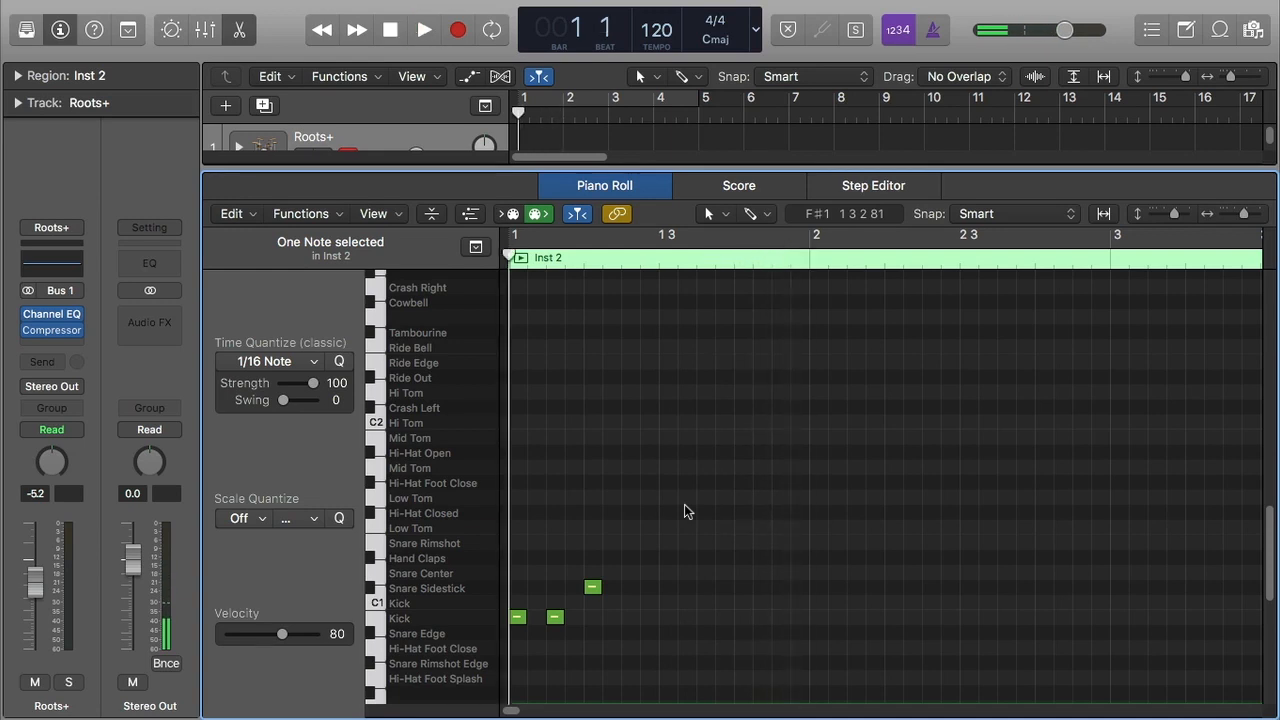
key("space")
key("c")
key("space")
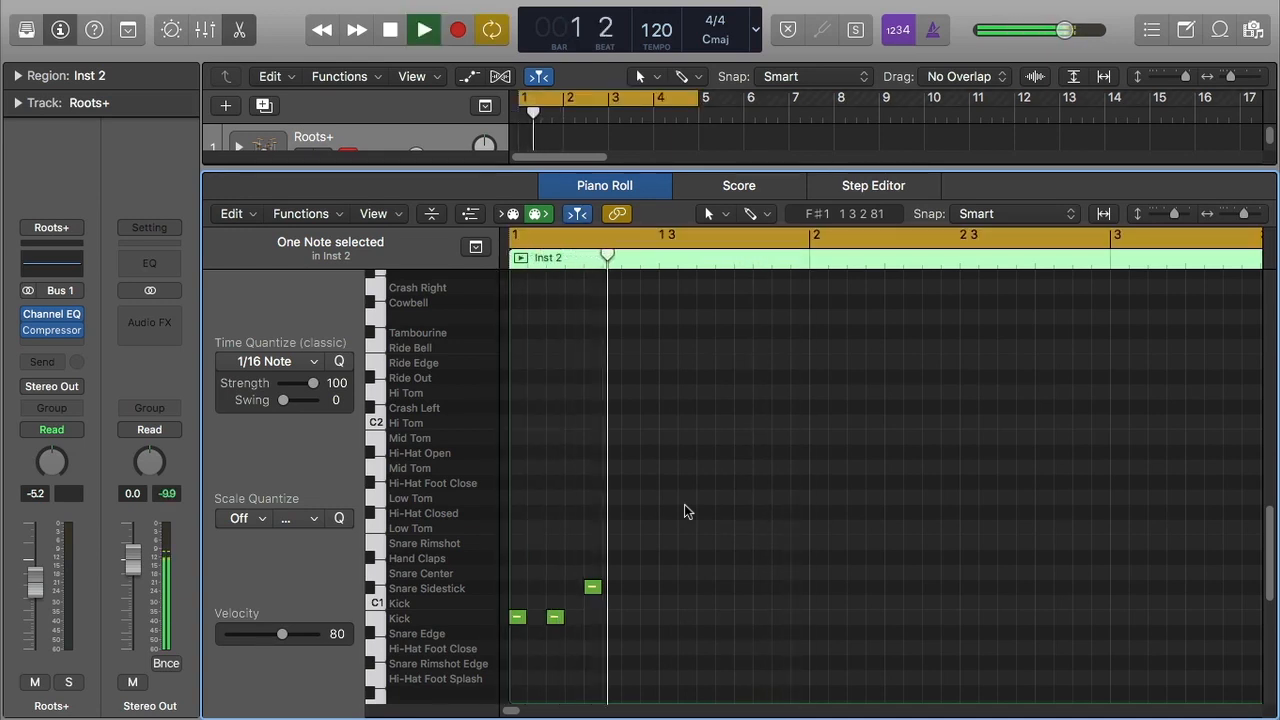
key("Return")
key("space")
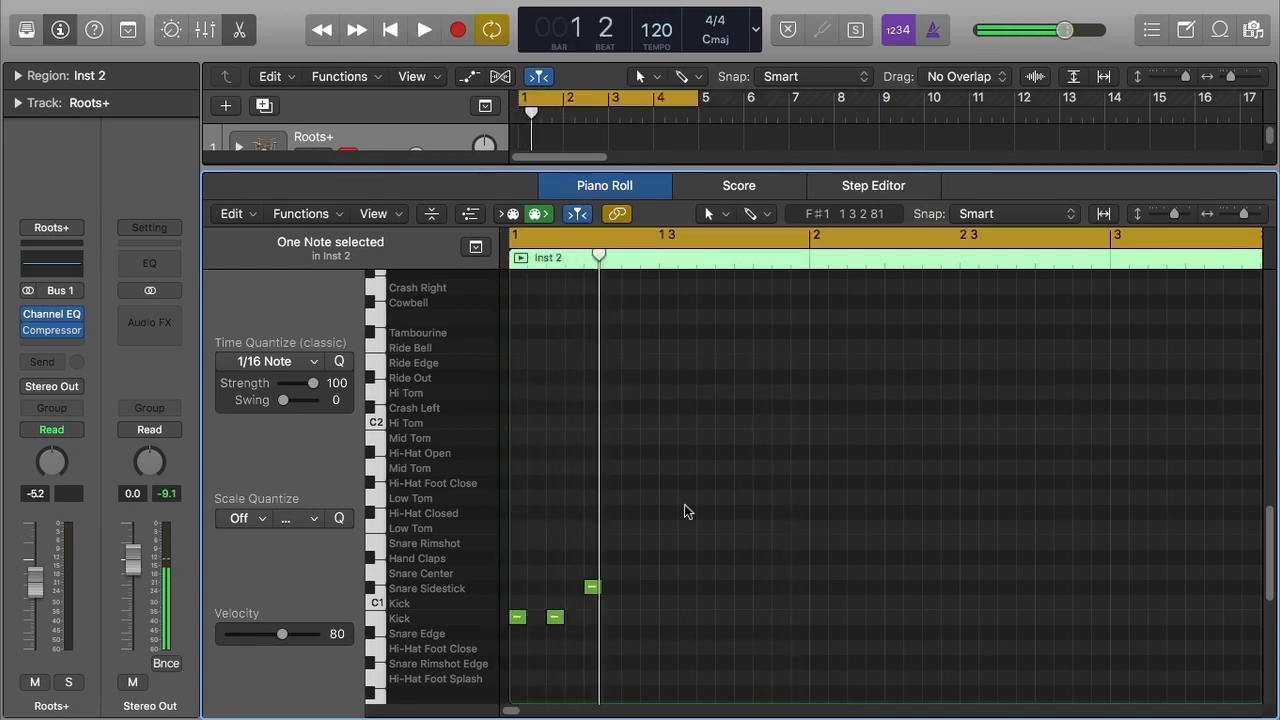
Step: Look over the drum note names, close the Piano Roll, and move the region from Inst 2 up to the Roots+ track
scroll(690, 511, "up", 1)
scroll(671, 374, "up", 7)
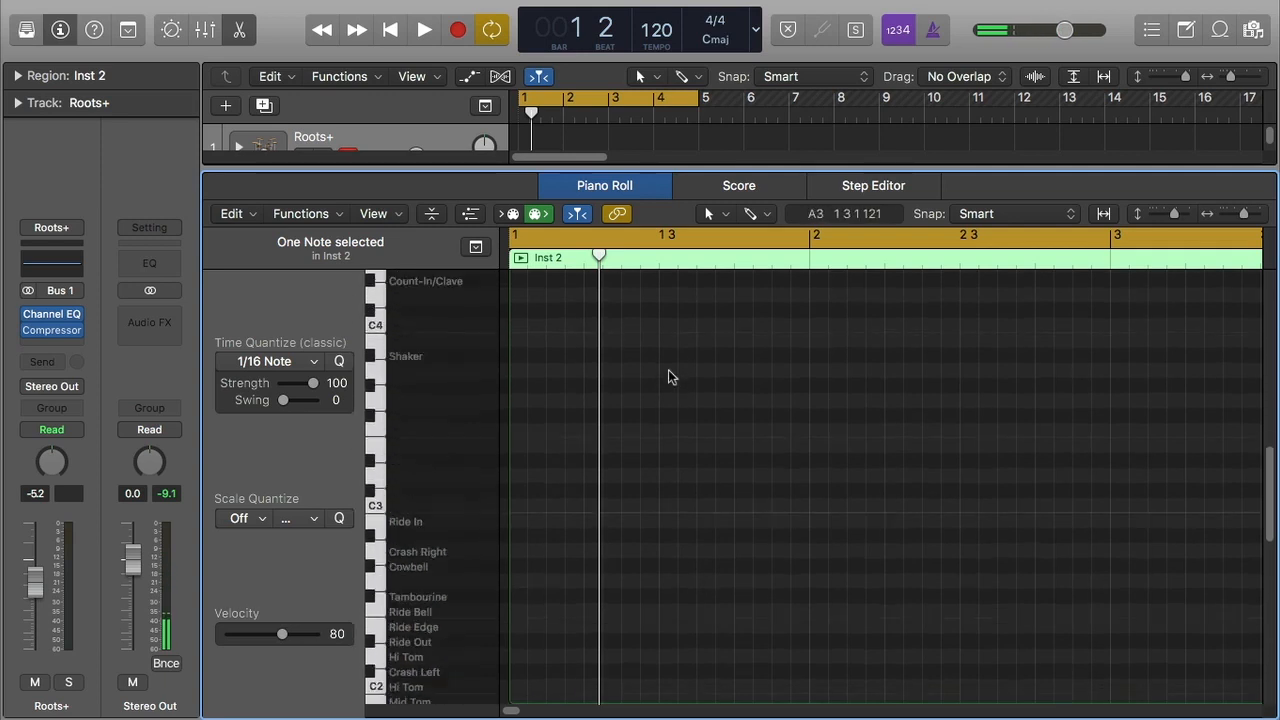
scroll(657, 541, "down", 9)
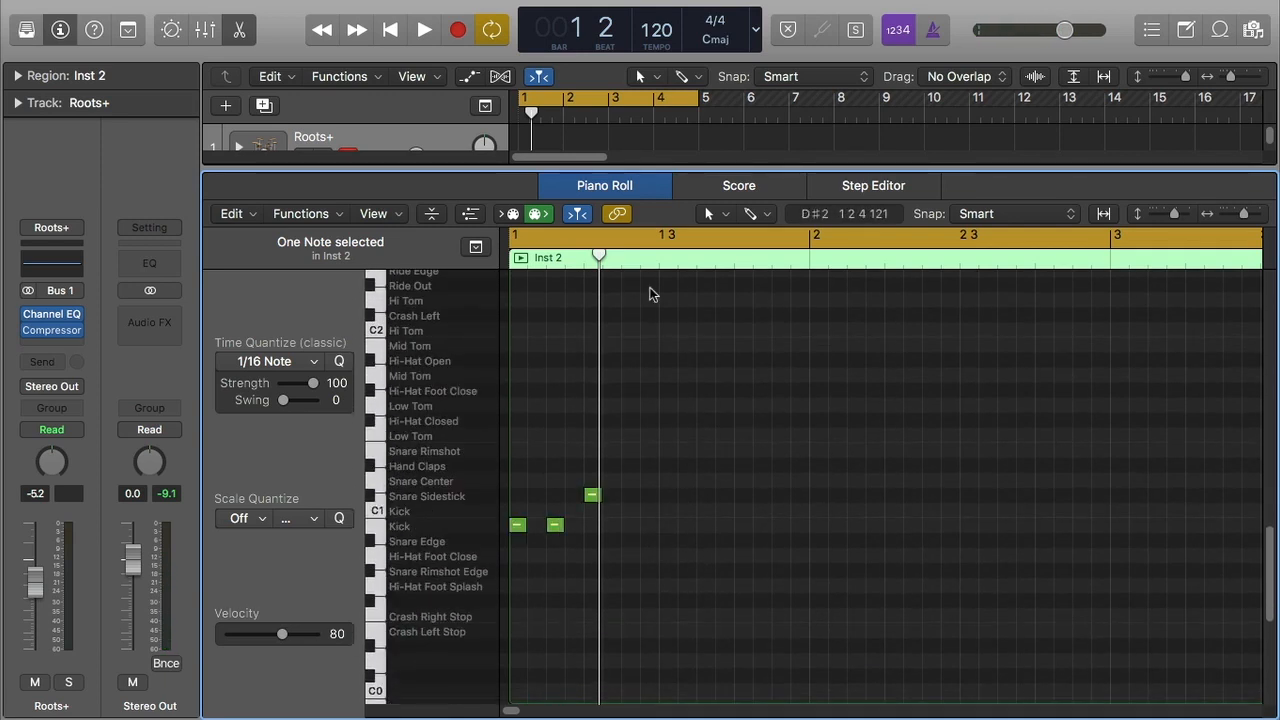
left_click(239, 30)
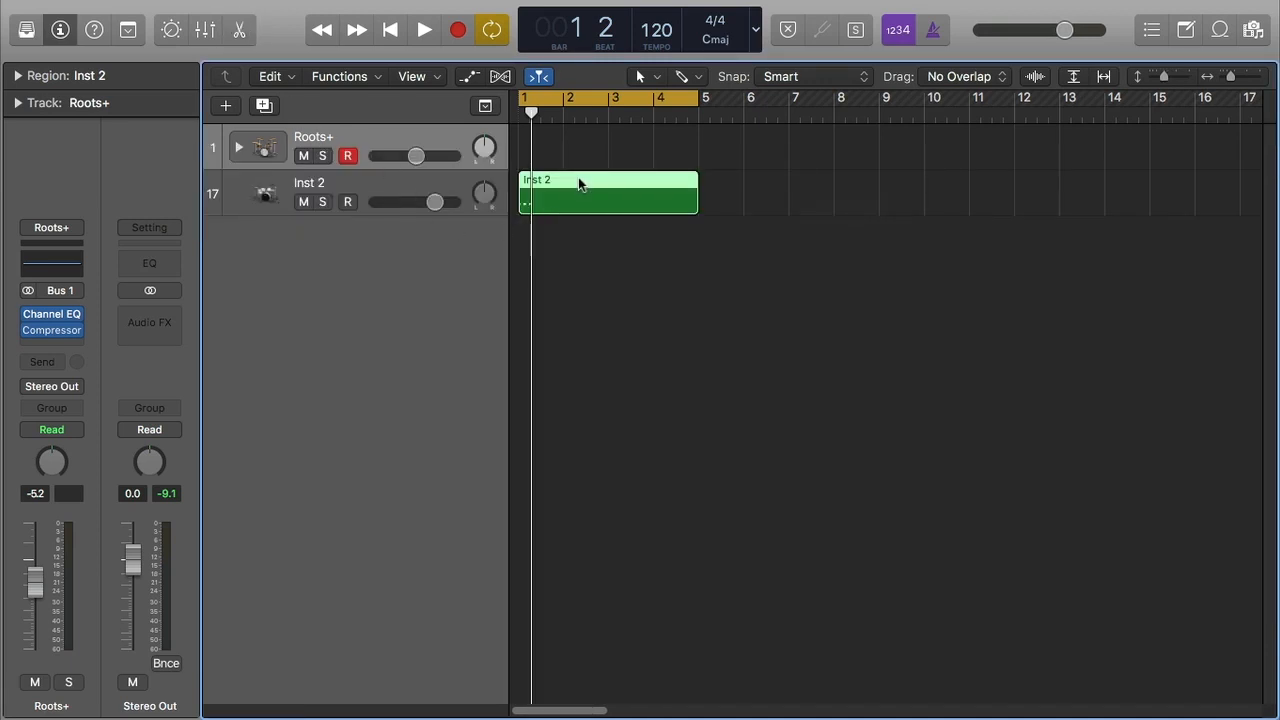
left_click_drag(578, 184, 576, 150)
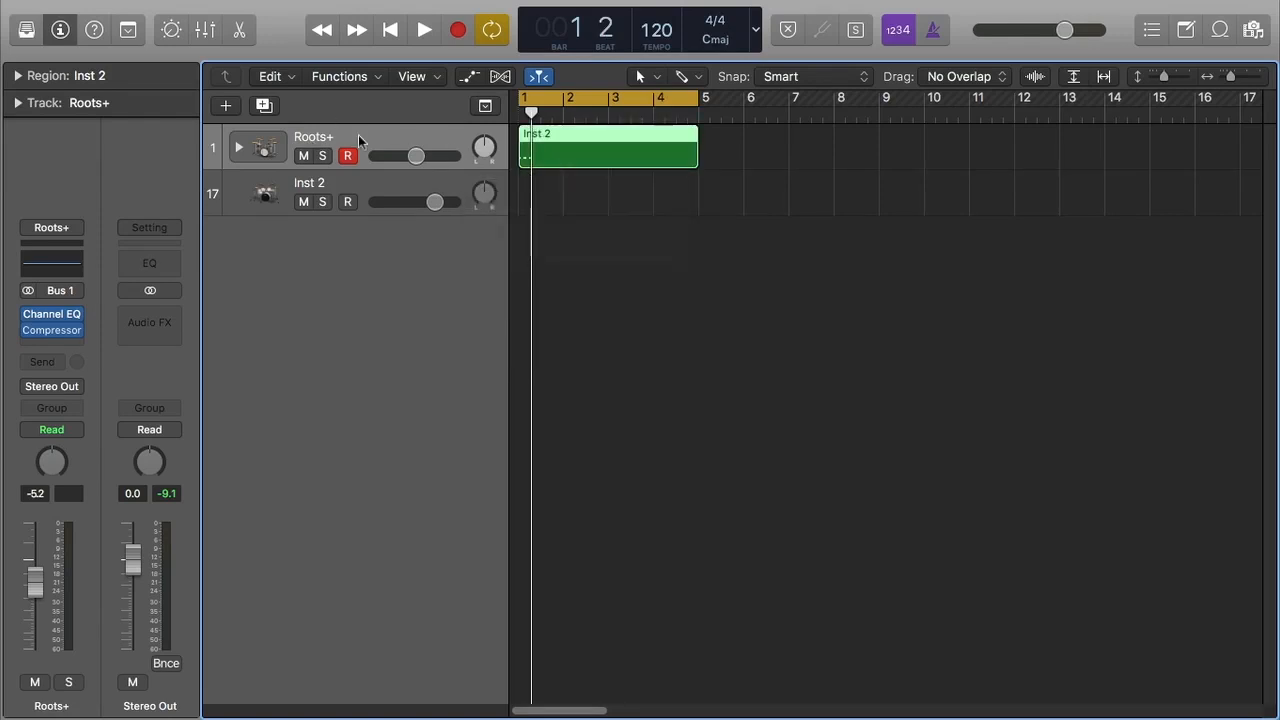
Step: Open the region on Roots+ in the Piano Roll, audition kit pieces on its keyboard, and close the editor
double_click(606, 136)
scroll(518, 480, "up", 2)
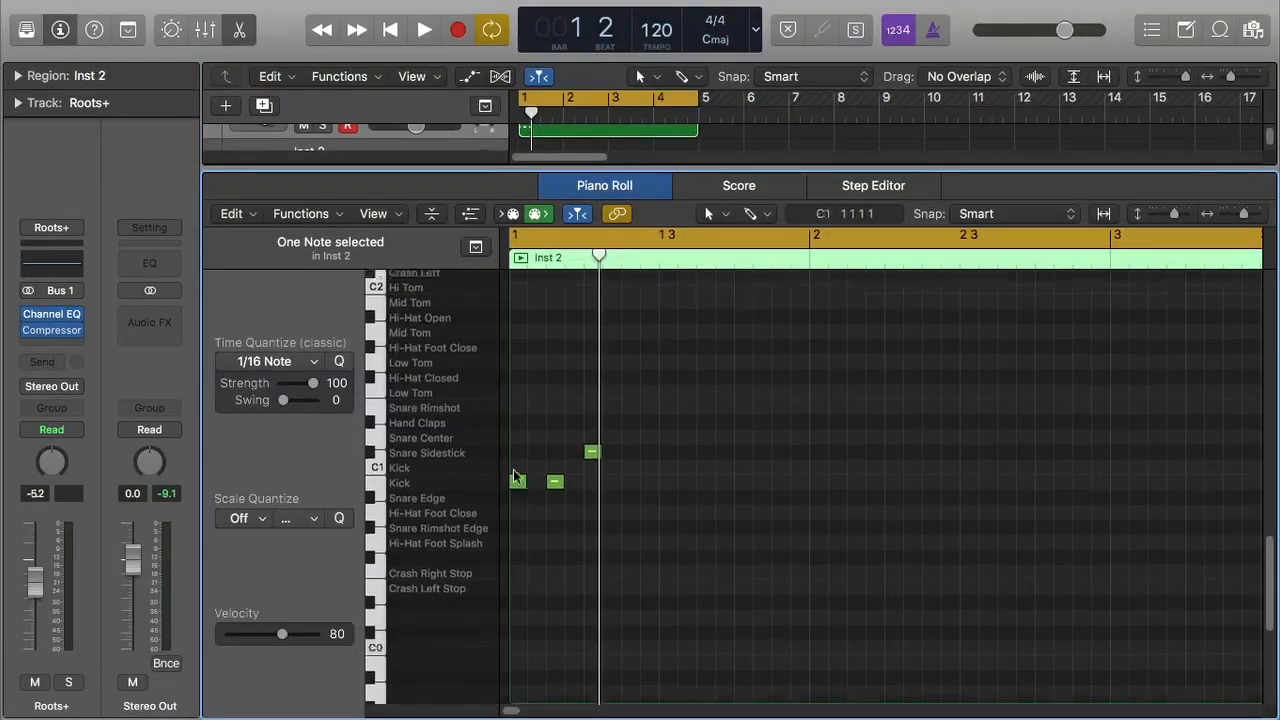
left_click(397, 372)
left_click(375, 367)
left_click(375, 367)
scroll(375, 368, "up", 5)
left_click_drag(375, 368, 378, 662)
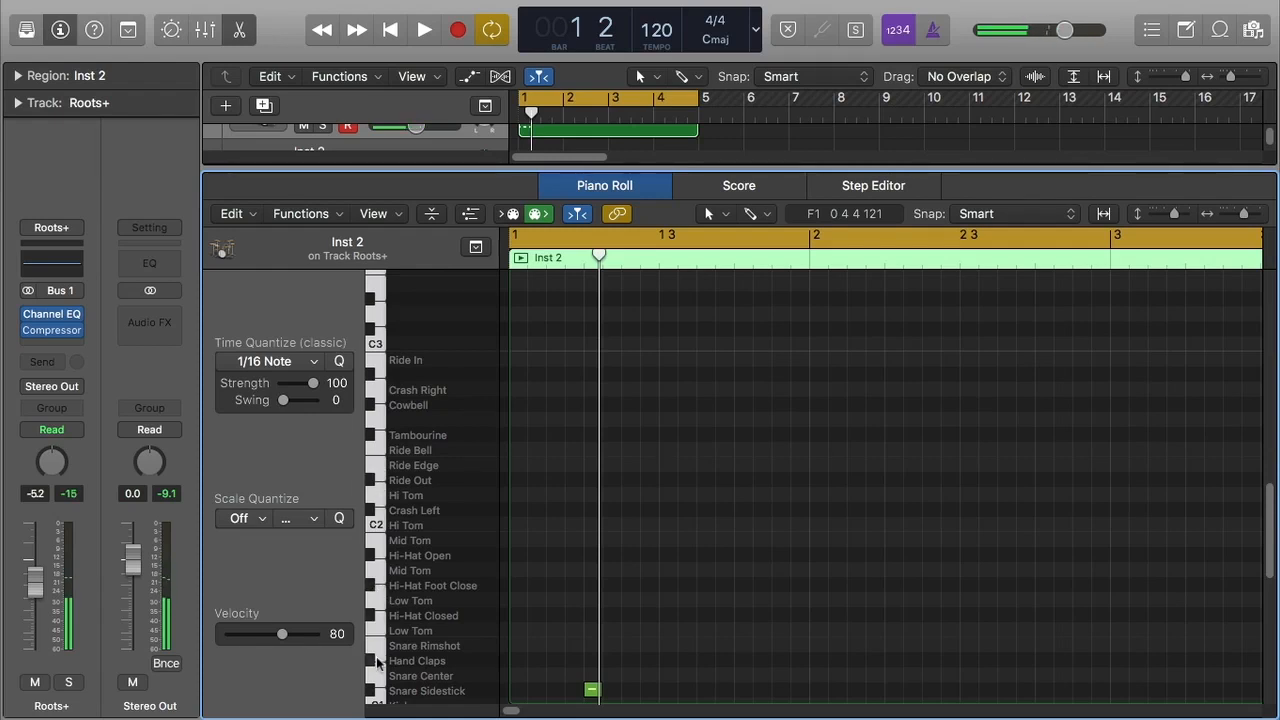
key("p")
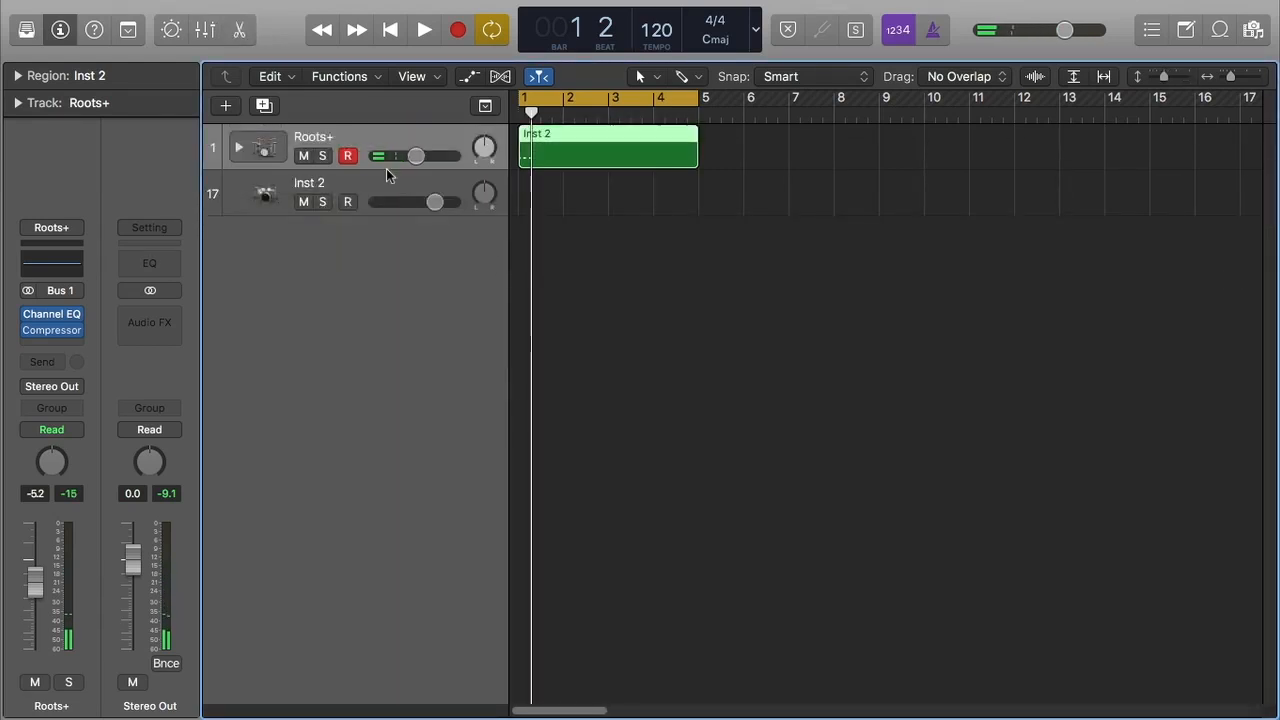
Step: Expand the Roots+ stack and show the Library for the Kick In track
left_click(239, 147)
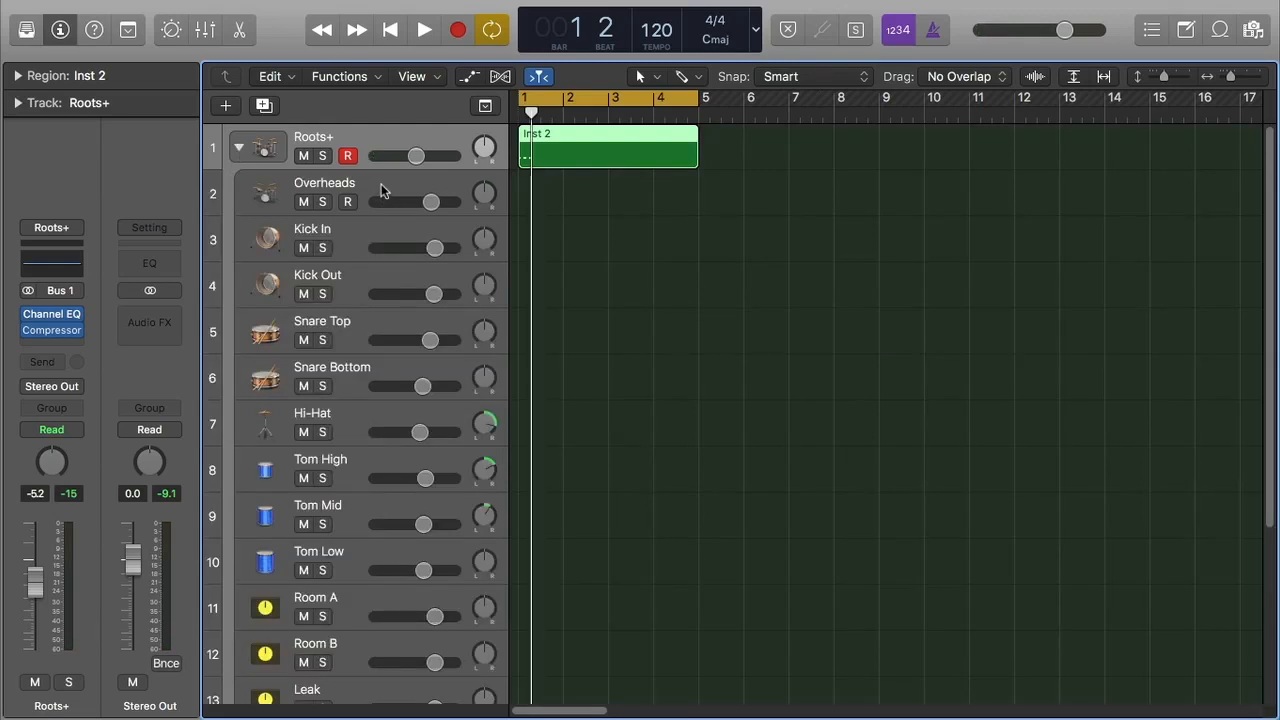
left_click(356, 236)
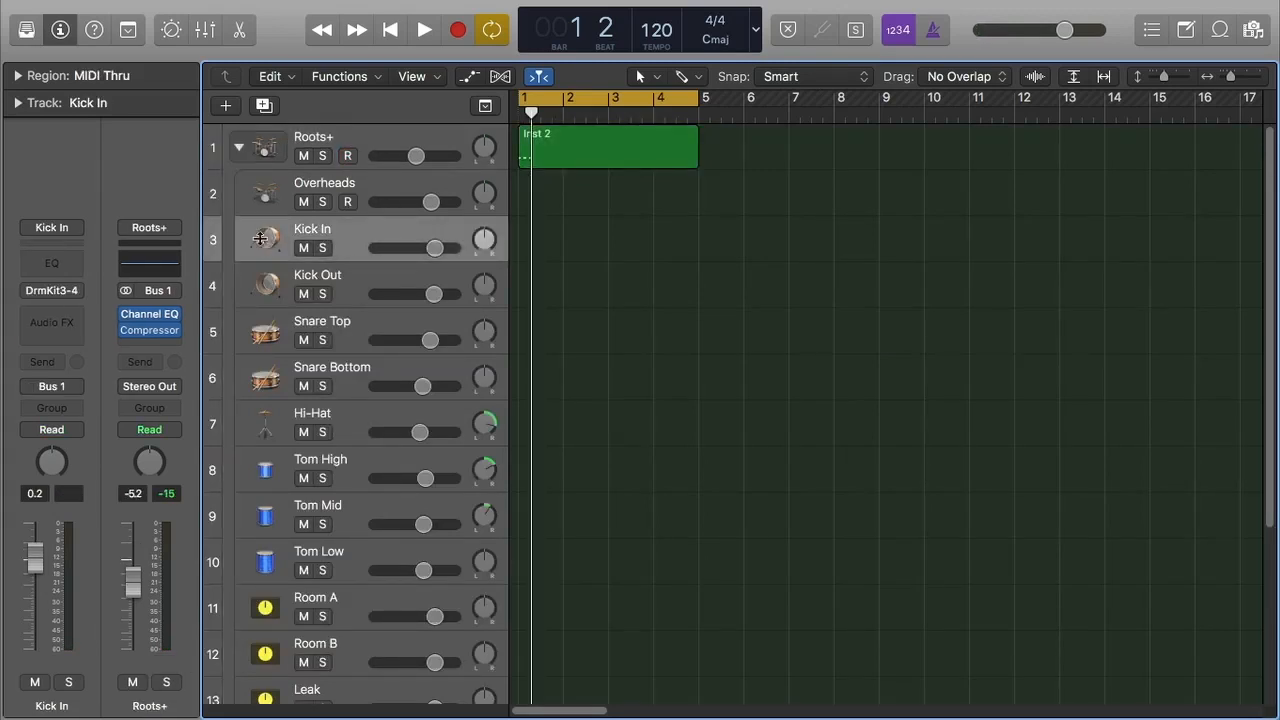
key("y")
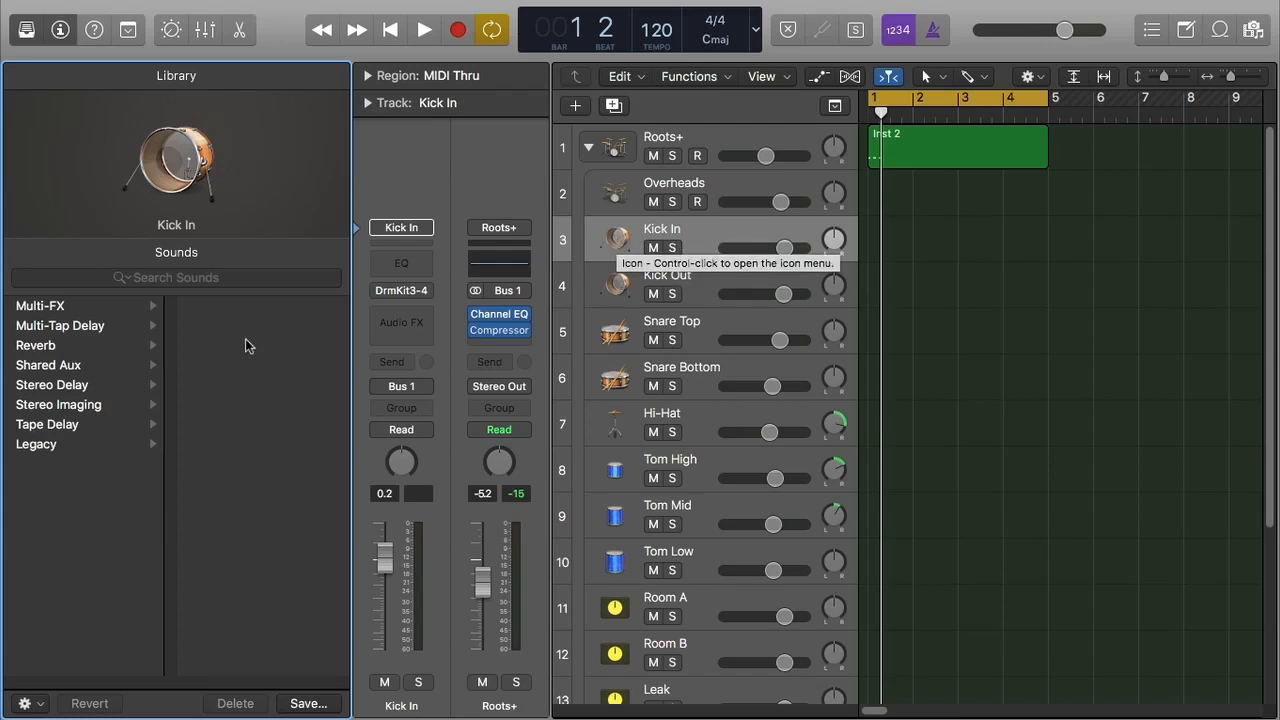
Step: Browse the Kick In Library's Legacy, Tape Delay and Multi-FX categories without loading a patch
left_click(48, 448)
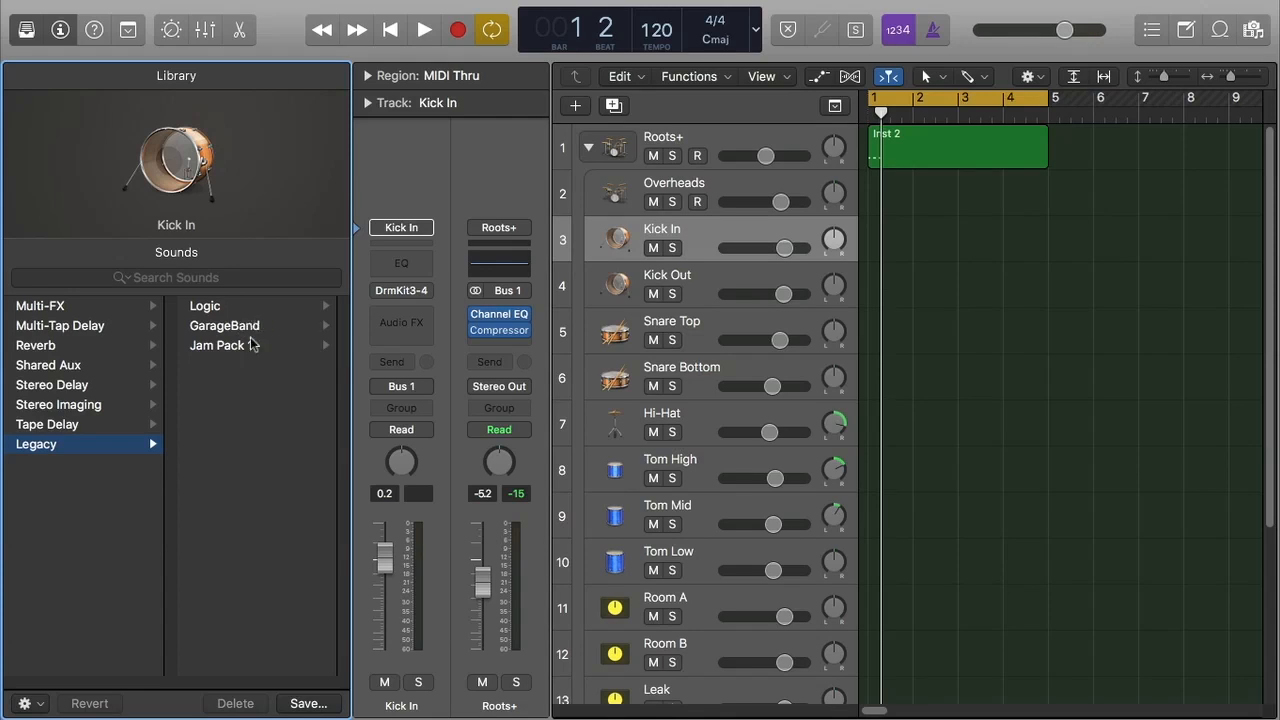
left_click(240, 306)
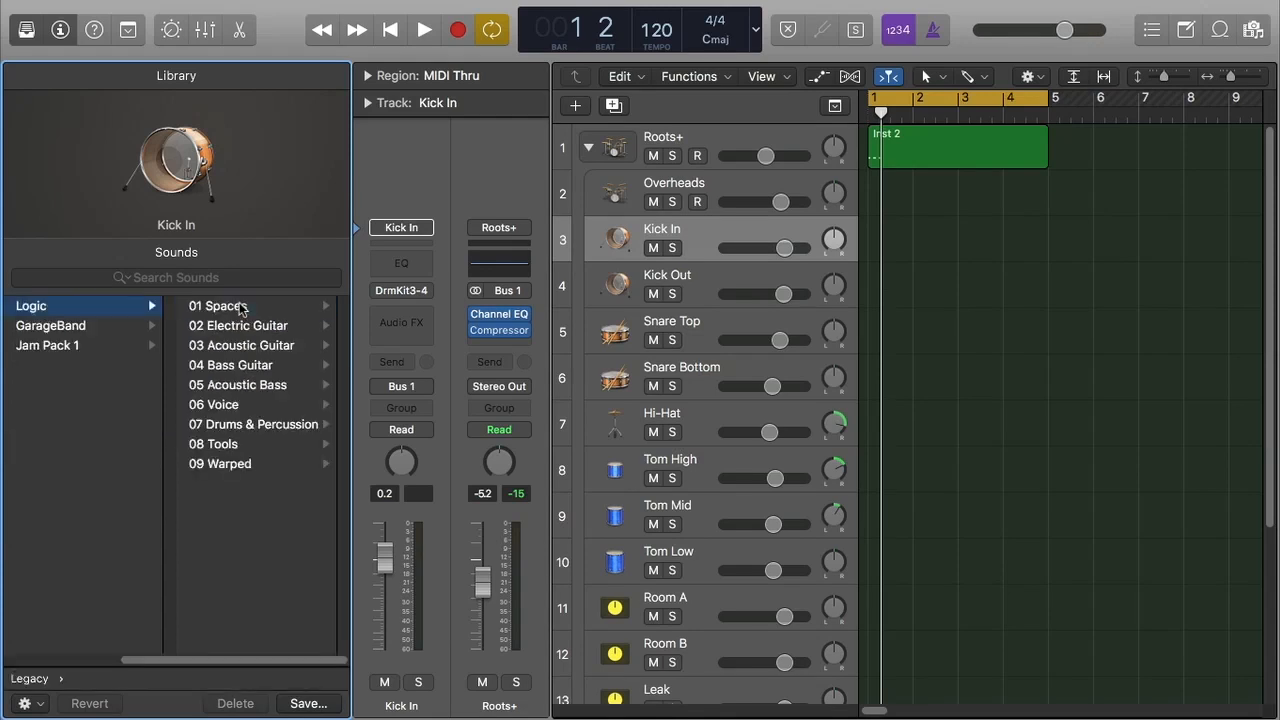
left_click(72, 328)
left_click(71, 348)
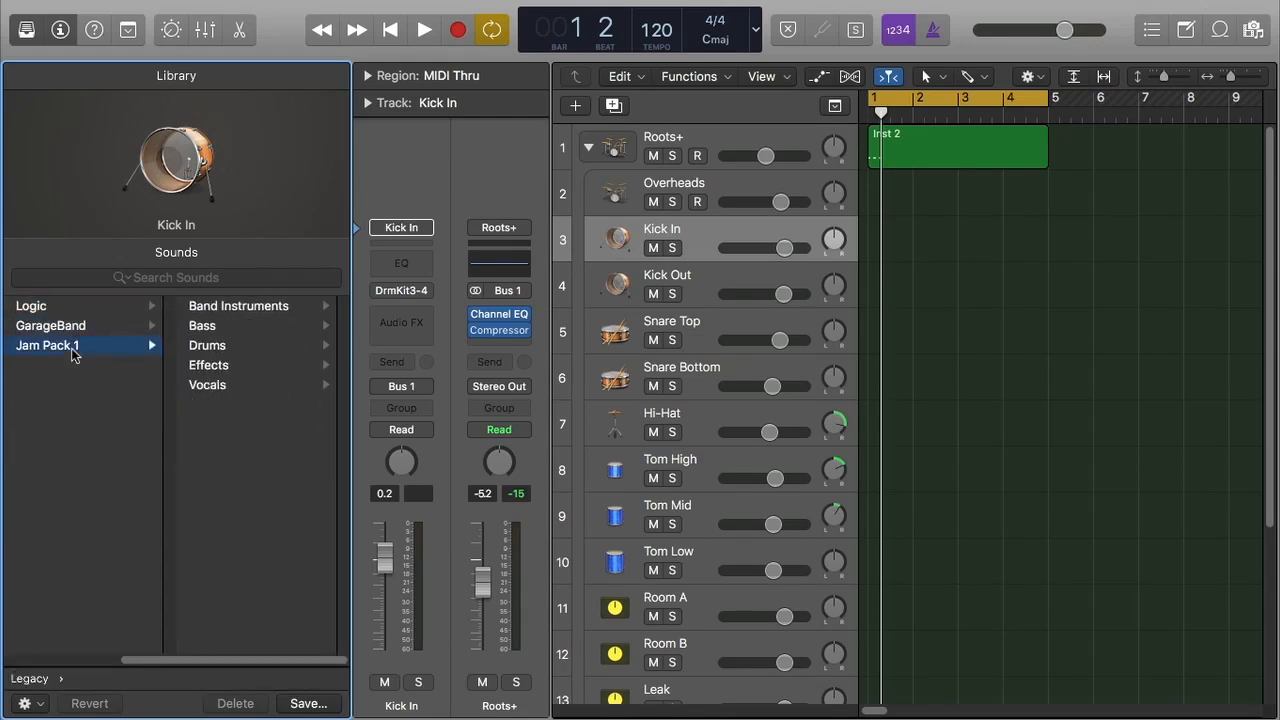
left_click(118, 660)
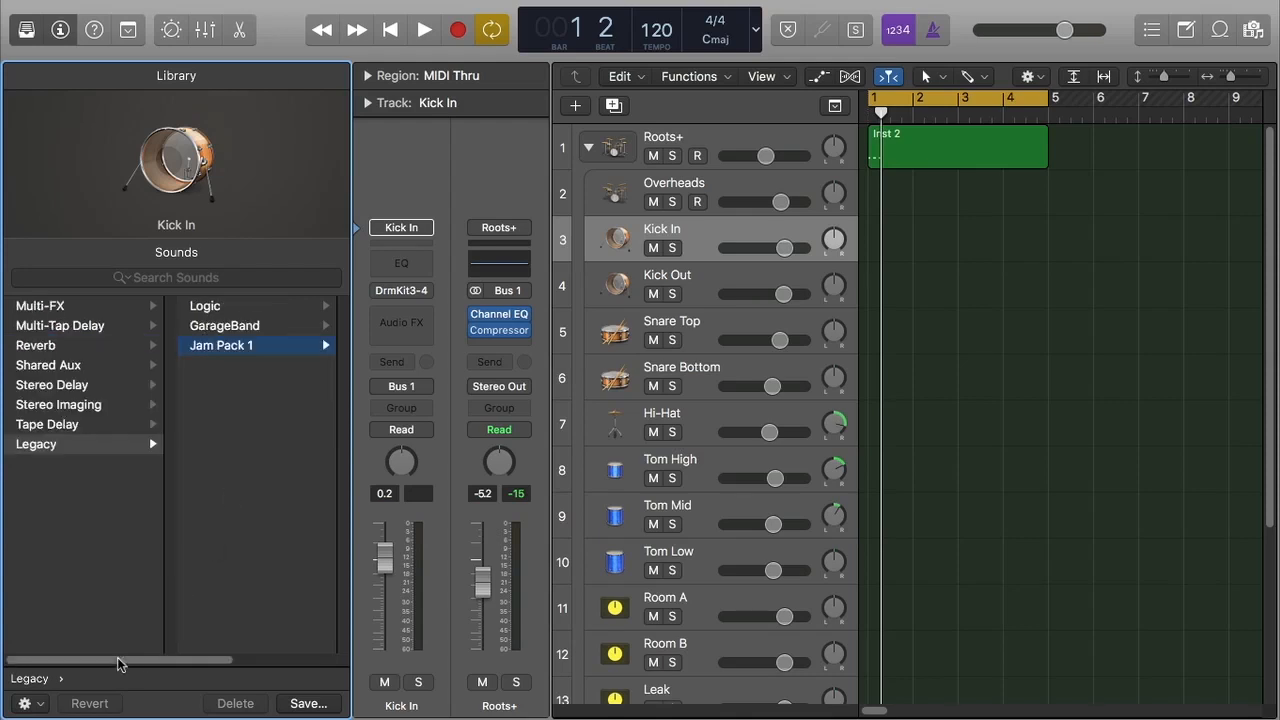
left_click(50, 426)
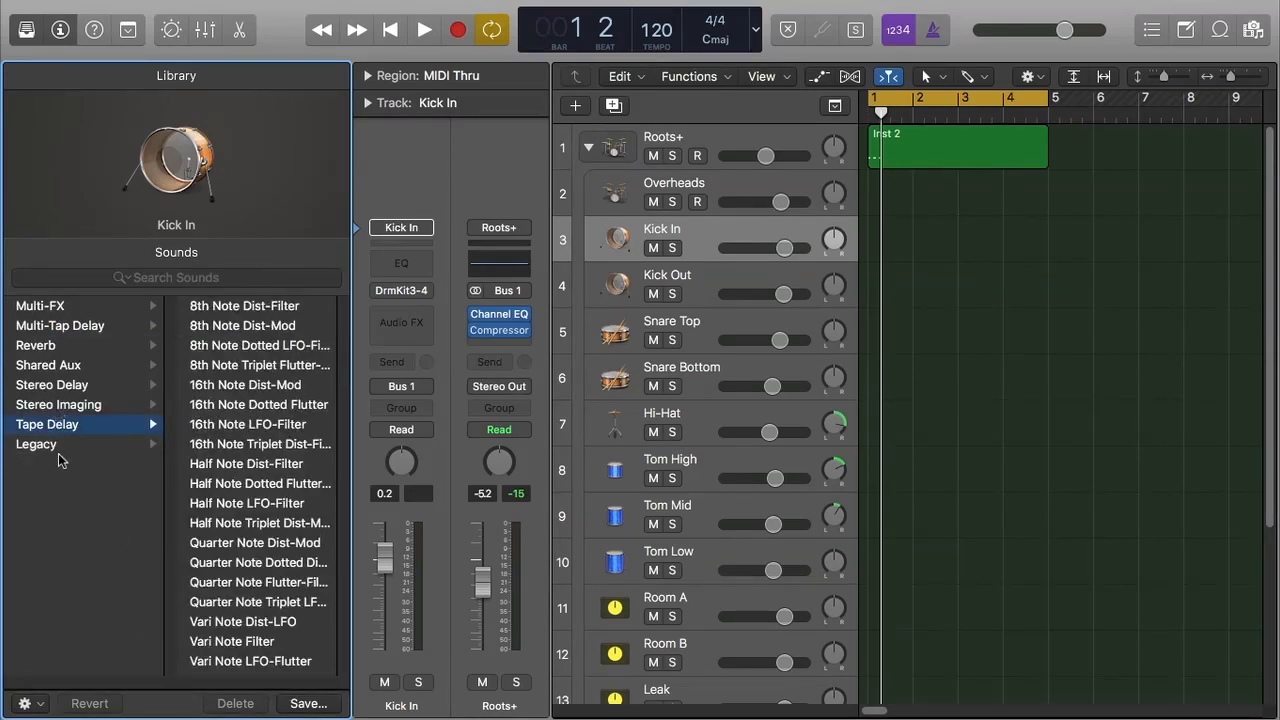
left_click(57, 444)
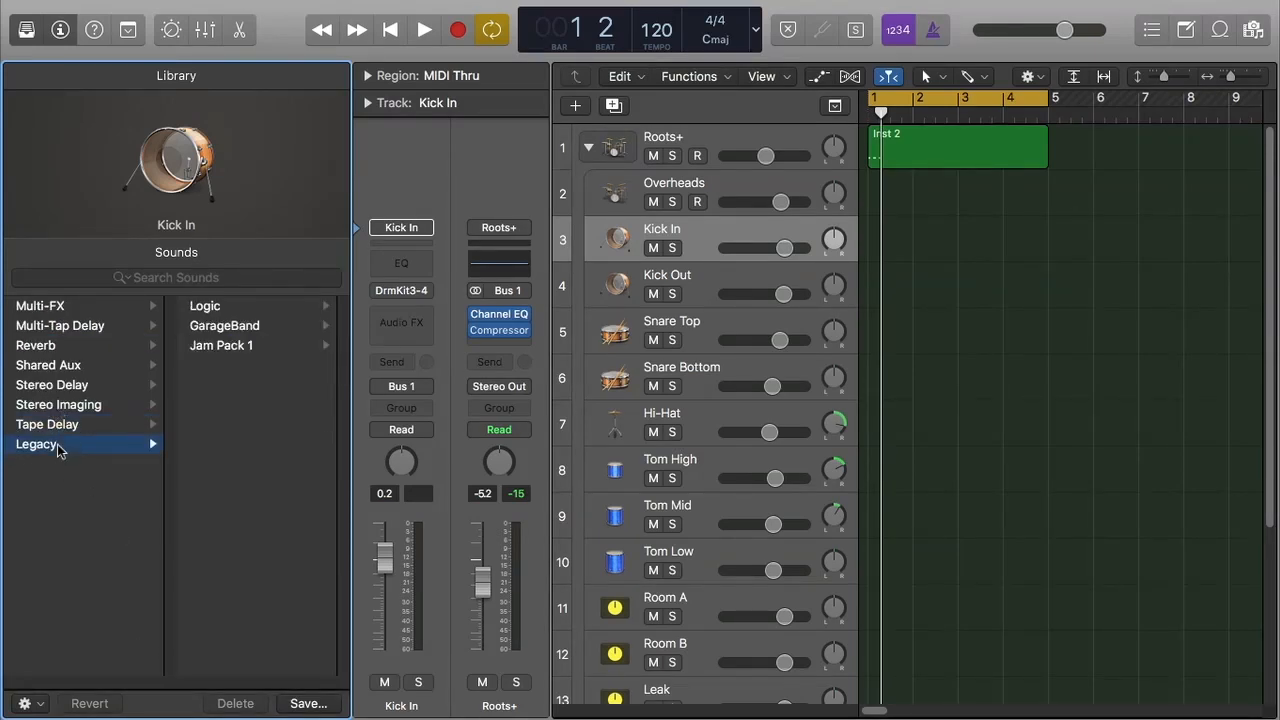
left_click(71, 306)
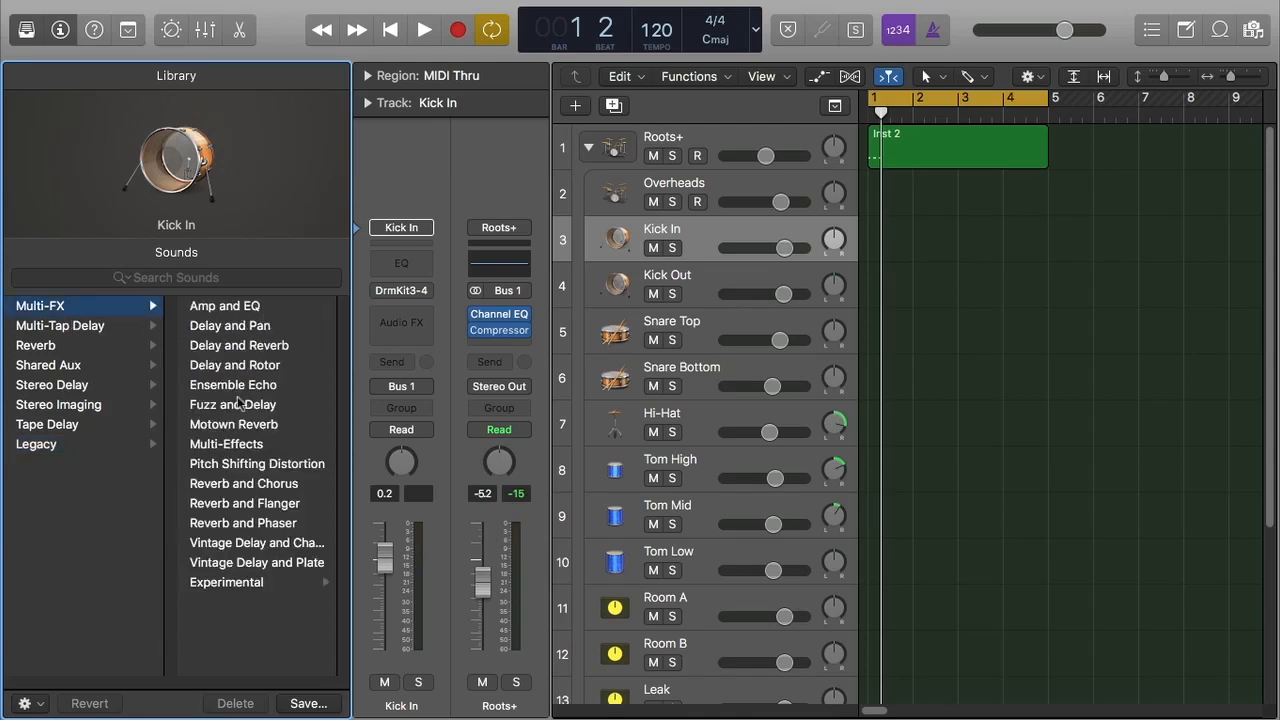
Step: View the Library categories for the Overheads track, hide the Library, and collapse the Roots+ stack
left_click(605, 194)
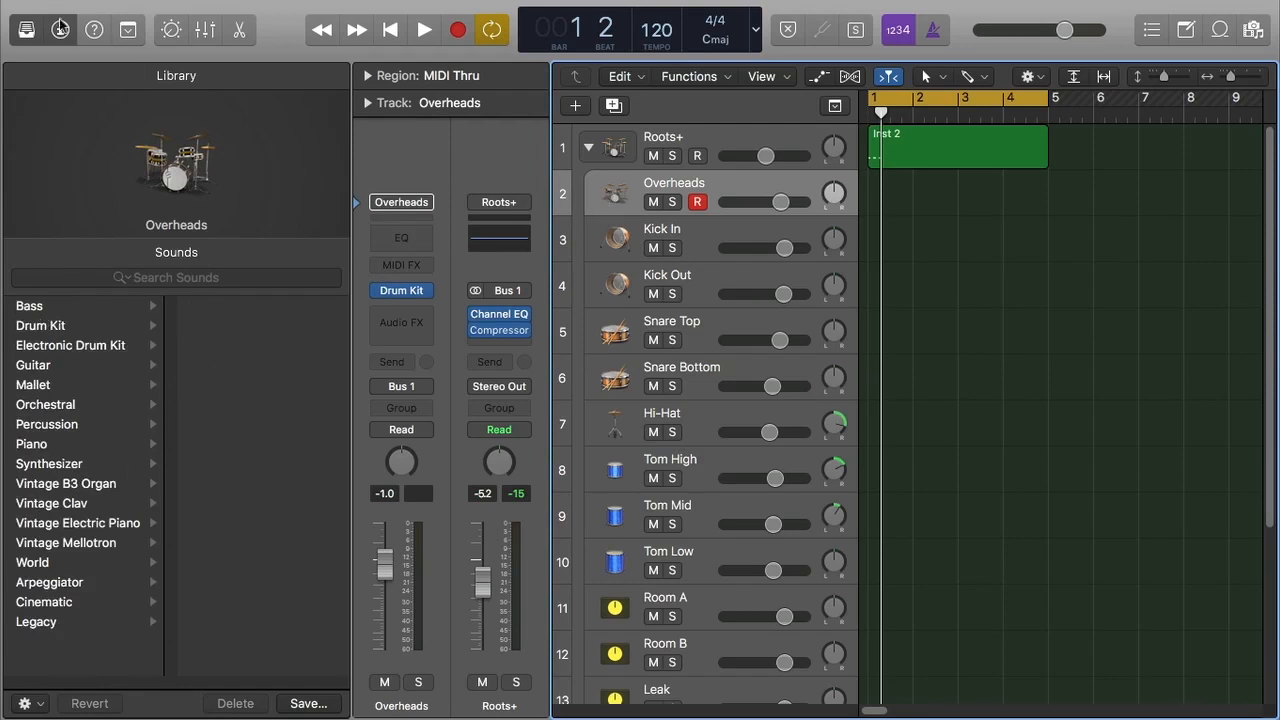
left_click(26, 29)
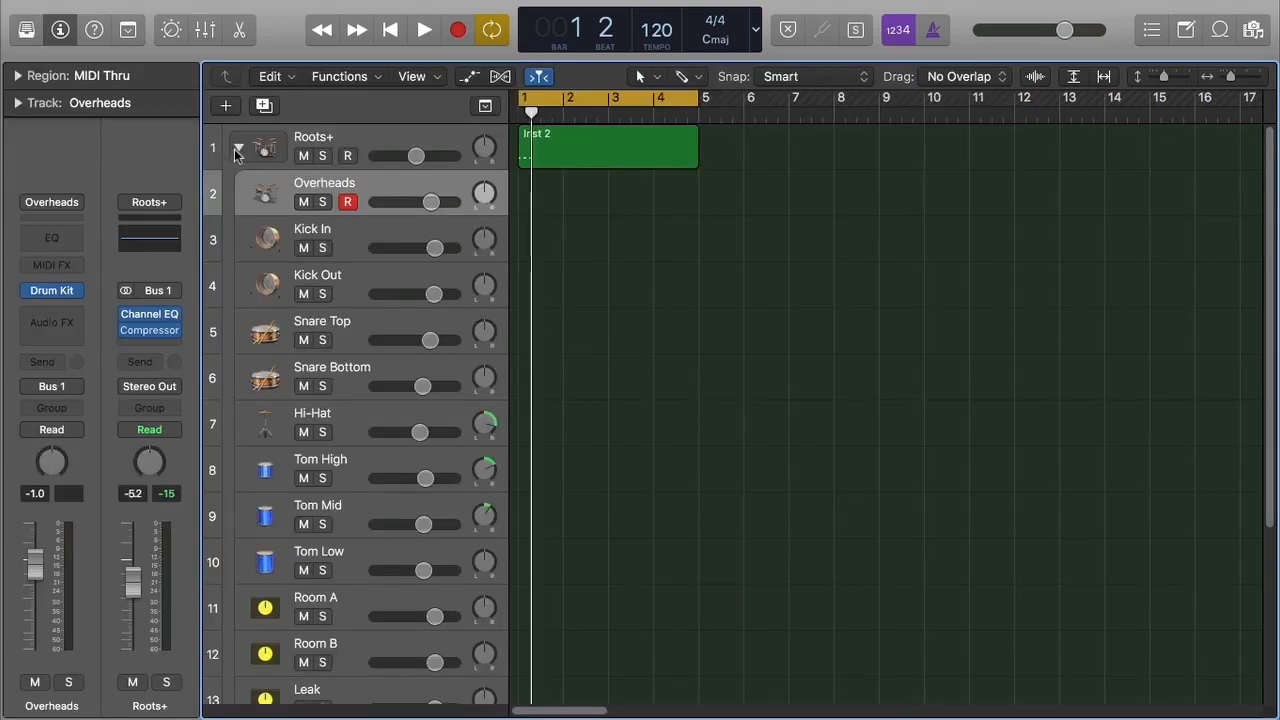
left_click(238, 147)
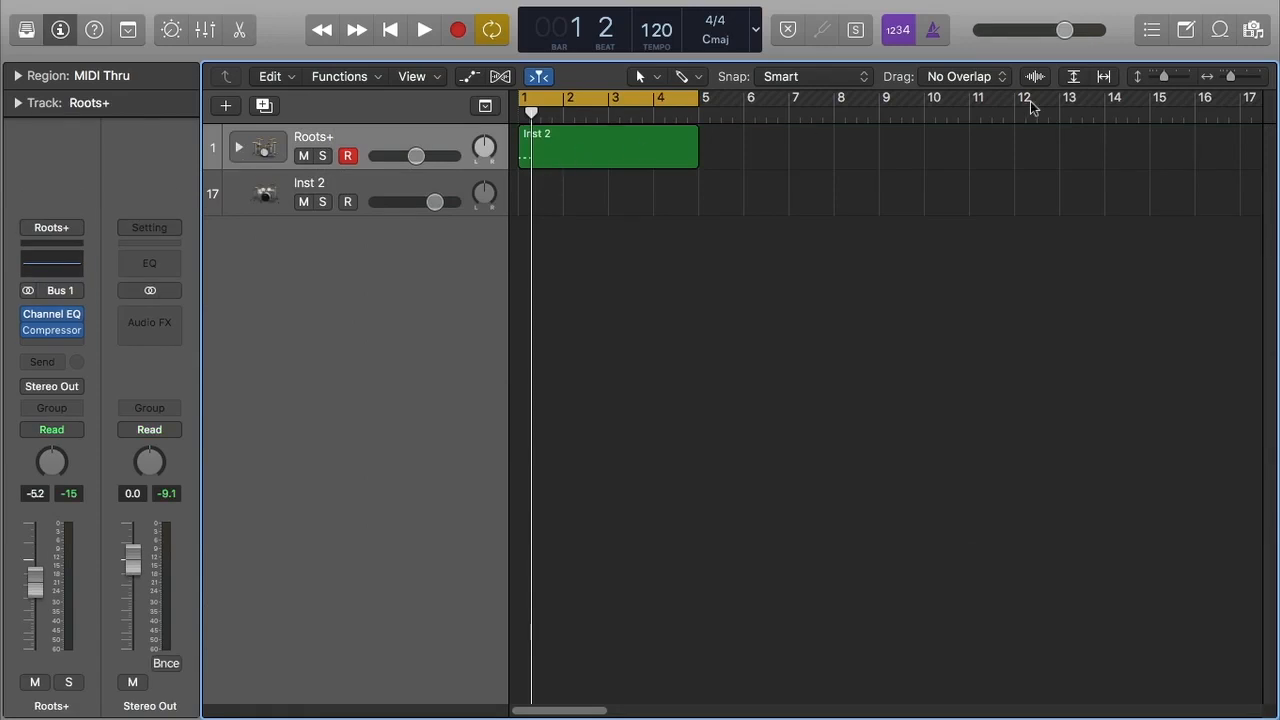